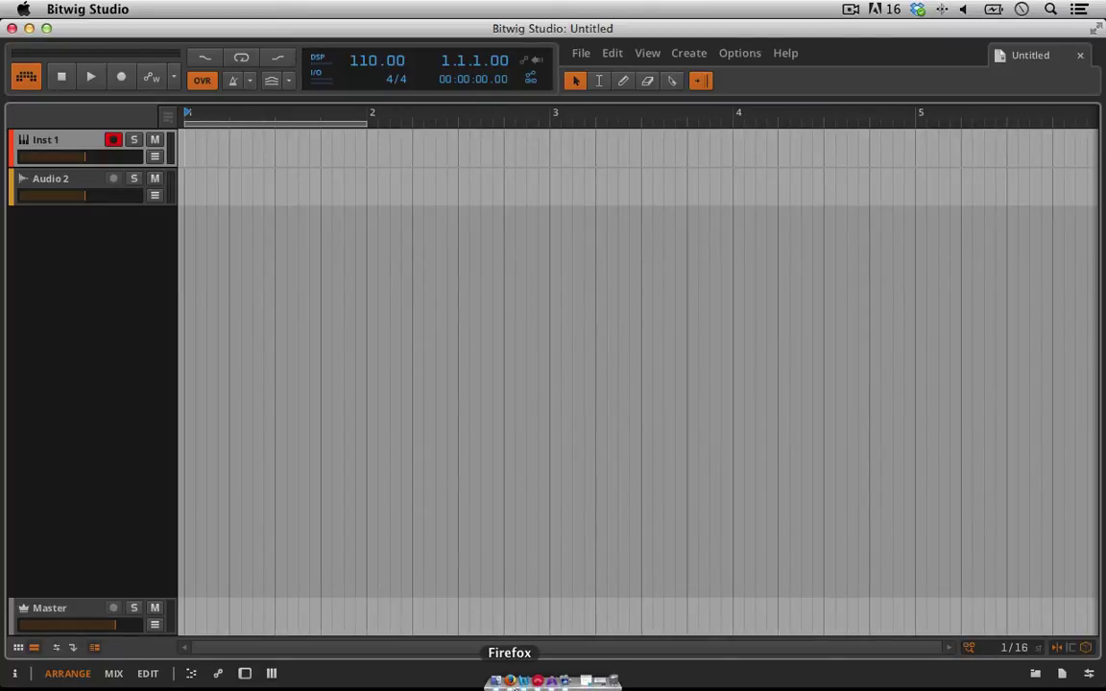
- Review the Audio Interface notes, return to Bitwig, then bring Firefox forward on macbook-pro.jpeg
{"action": "left_click", "coordinate": [523, 682]}
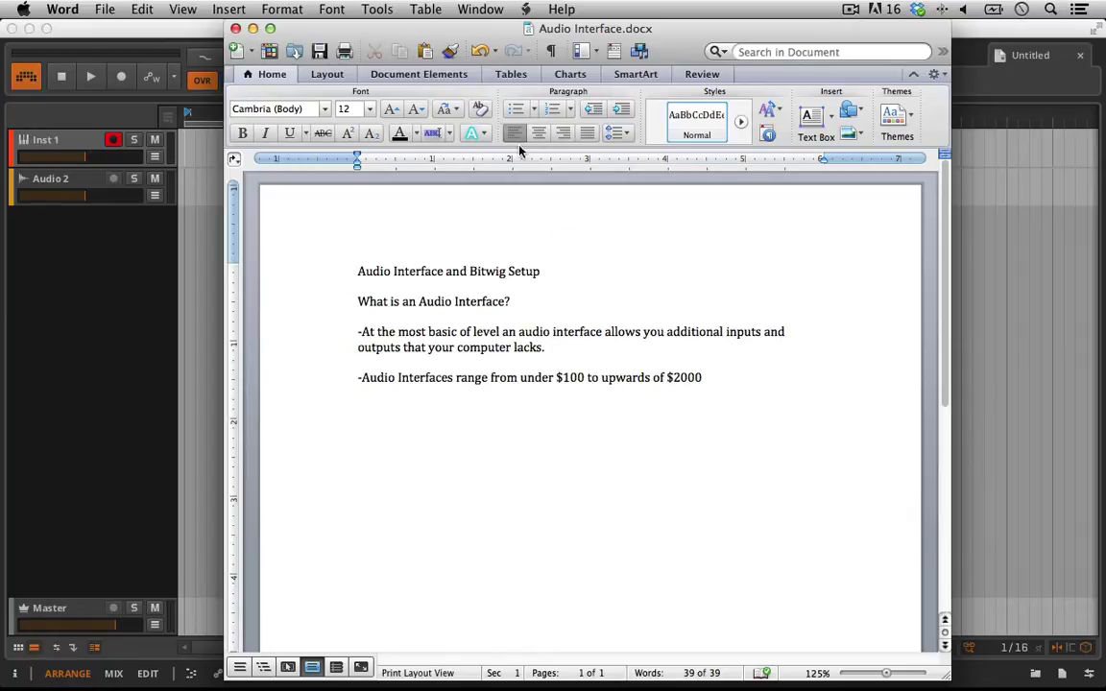
{"action": "left_click", "coordinate": [253, 30]}
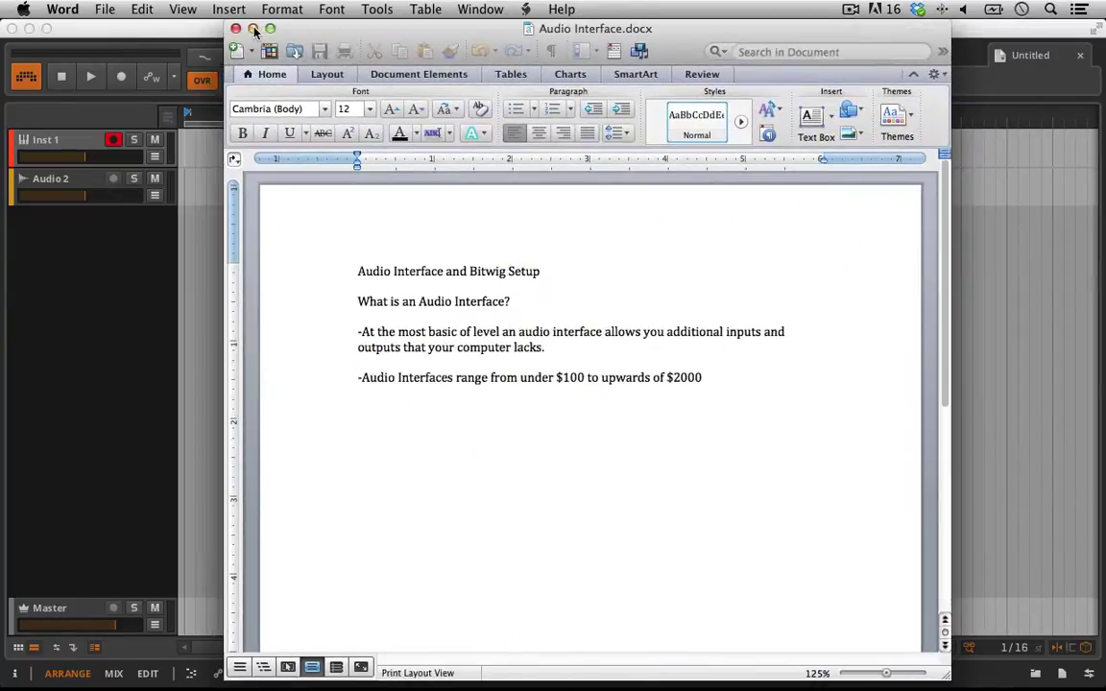
{"action": "left_click", "coordinate": [253, 30]}
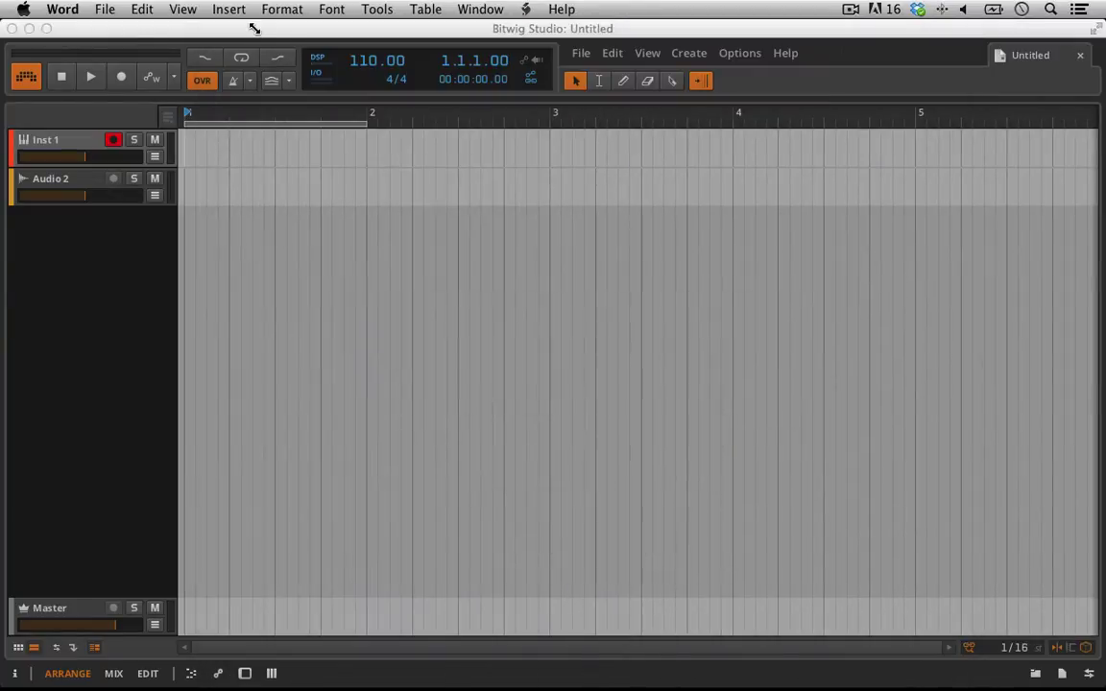
{"action": "left_click", "coordinate": [332, 228]}
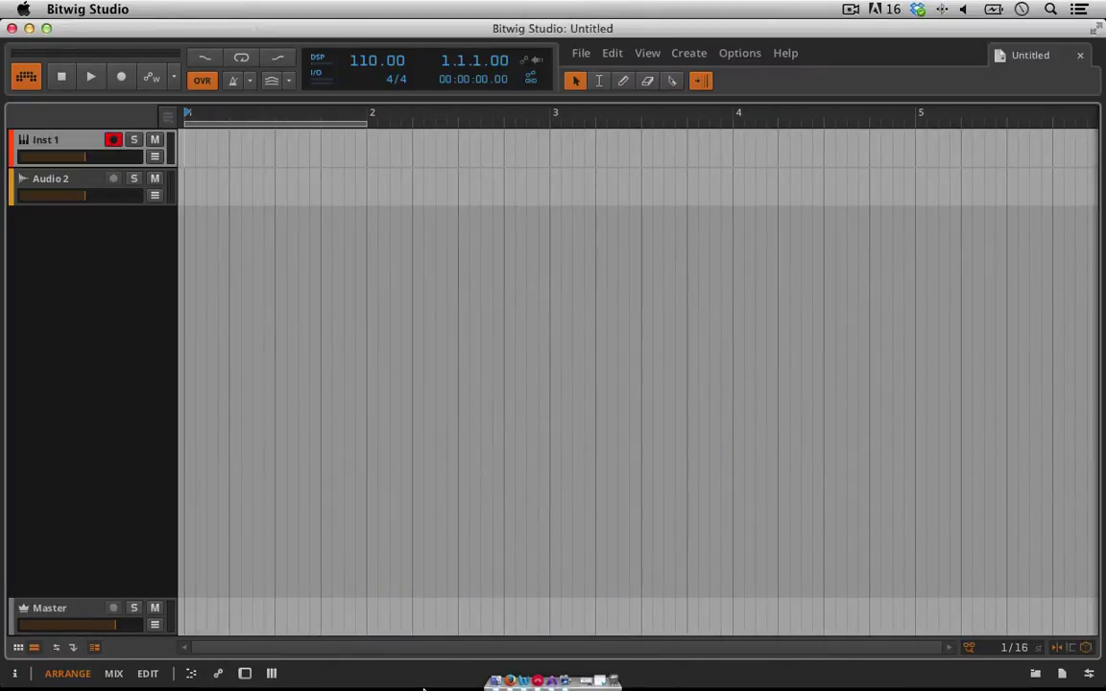
{"action": "left_click", "coordinate": [507, 682]}
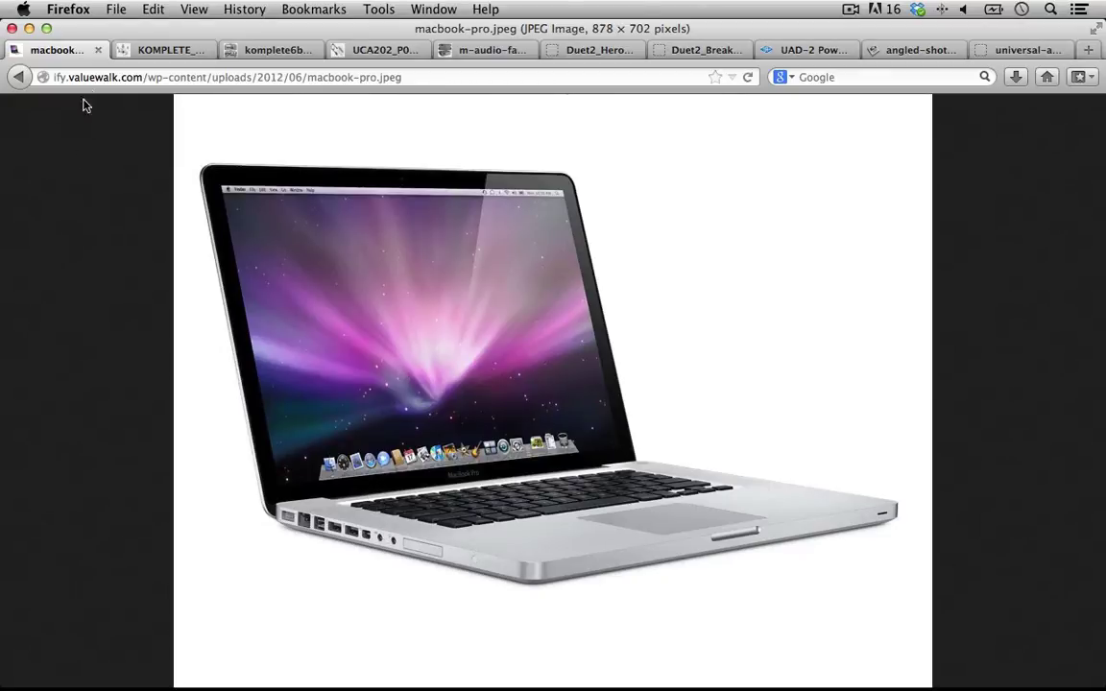
- Switch to the KOMPLETE_AUDIO_6_web_setups-011.png tab to see the studio setup diagram
{"action": "left_click", "coordinate": [139, 48]}
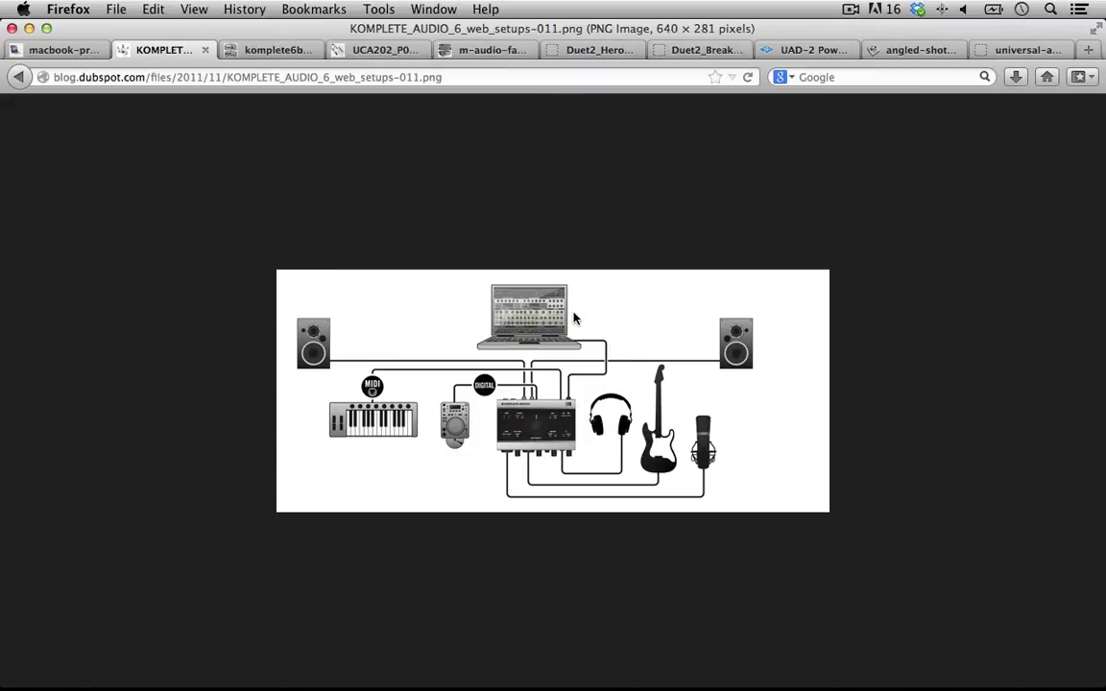
- Display komplete6back-700x700.jpg, the Komplete Audio 6 rear and front panel photo
{"action": "left_click", "coordinate": [266, 53]}
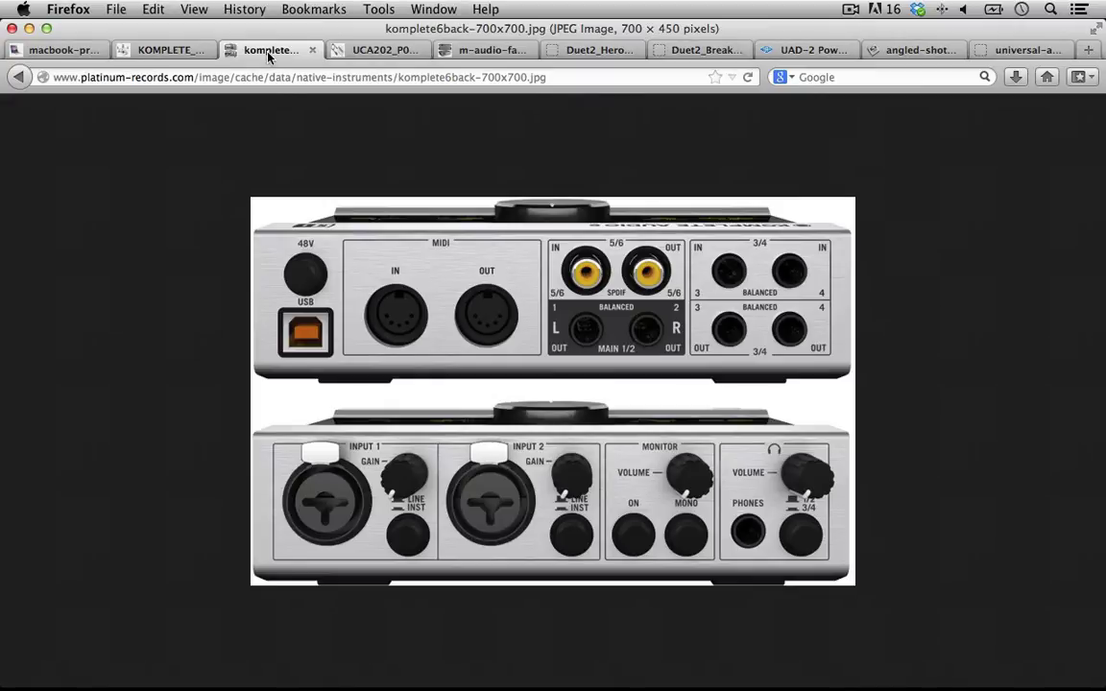
{"action": "left_click", "coordinate": [176, 48]}
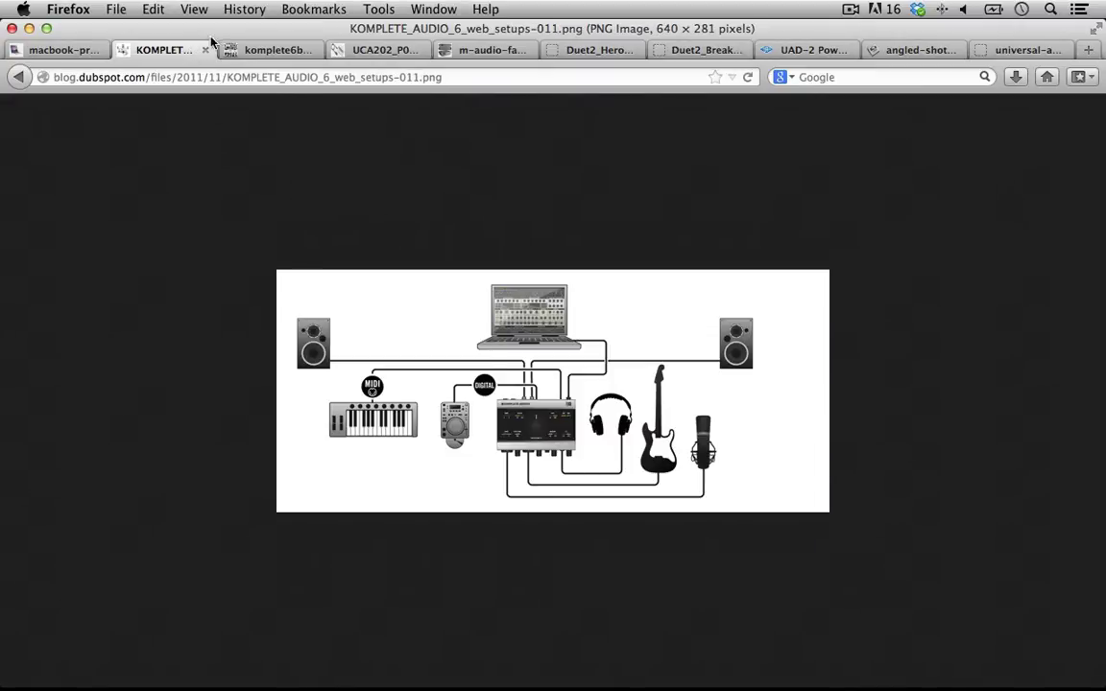
{"action": "left_click", "coordinate": [263, 46]}
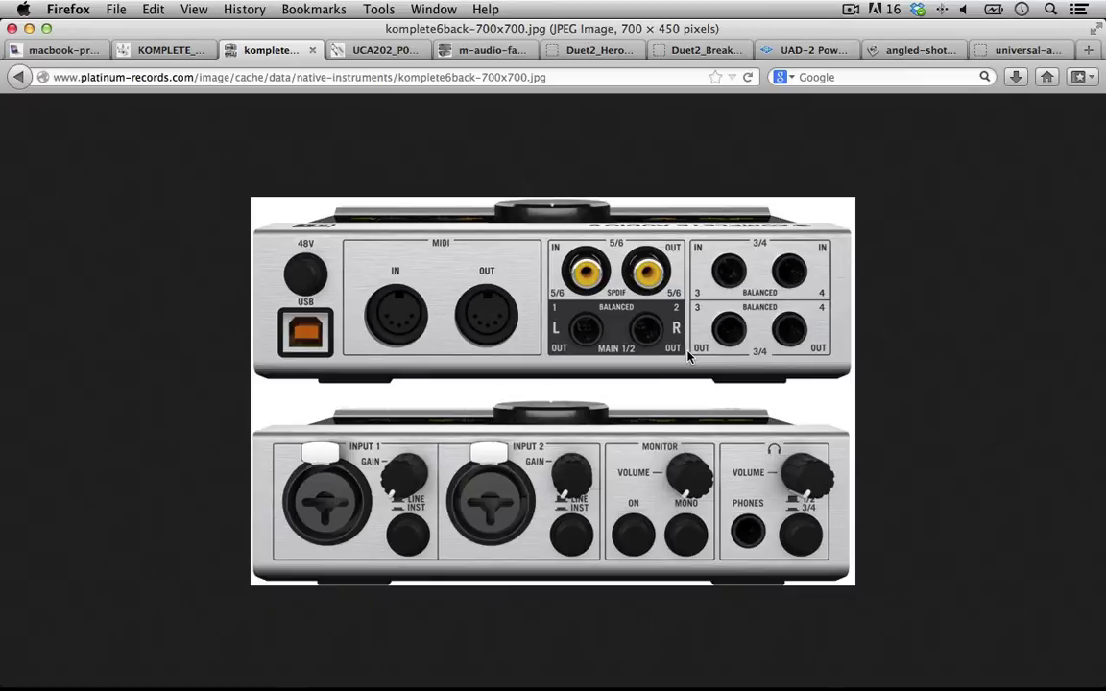
- View the Behringer UCA202 photo, then the m-audio-fast-track-632220.jpg image
{"action": "left_click", "coordinate": [374, 49]}
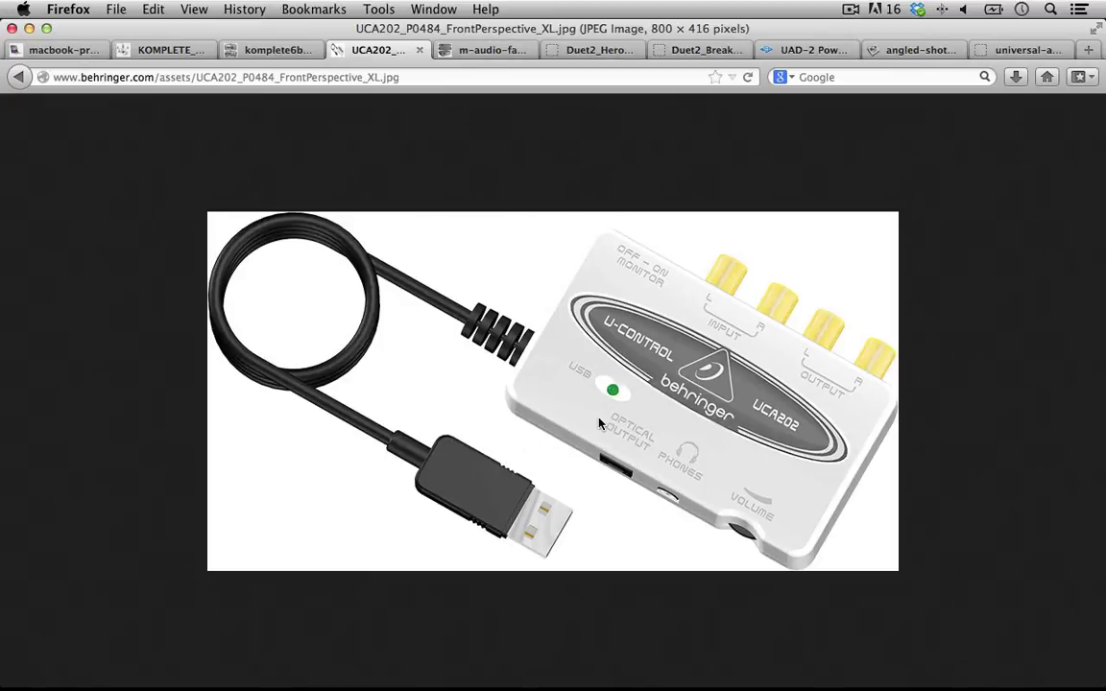
{"action": "left_click", "coordinate": [462, 49]}
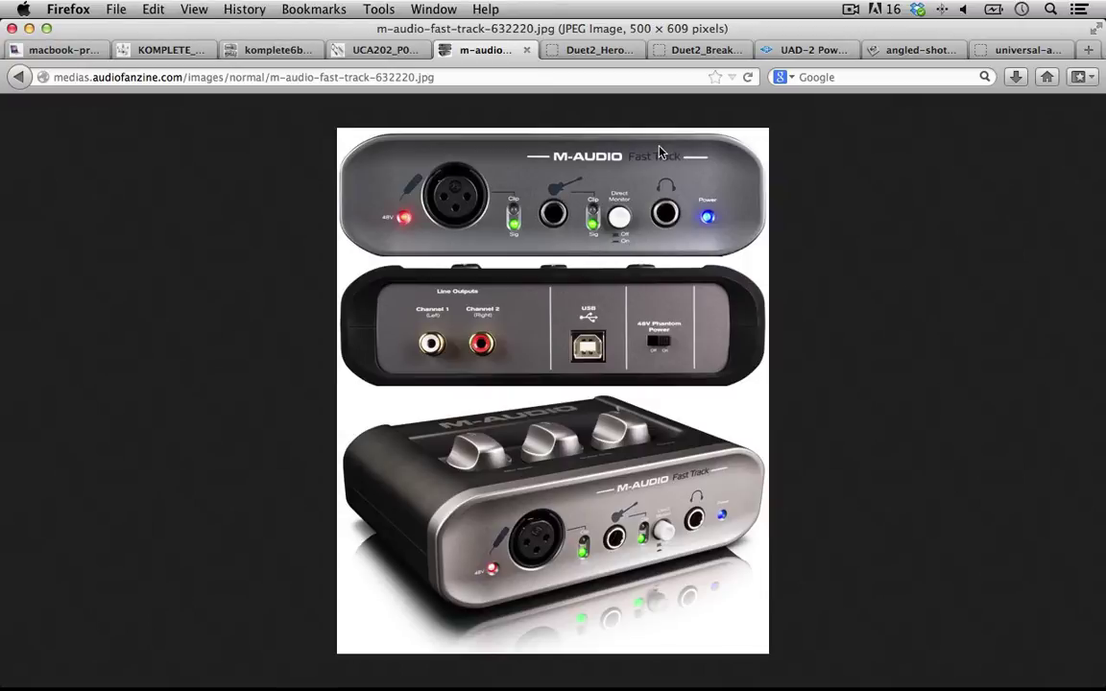
- Switch to the Duet2_Hero_Wht-1030x578.jpg tab showing the Apogee Duet
{"action": "left_click", "coordinate": [576, 51]}
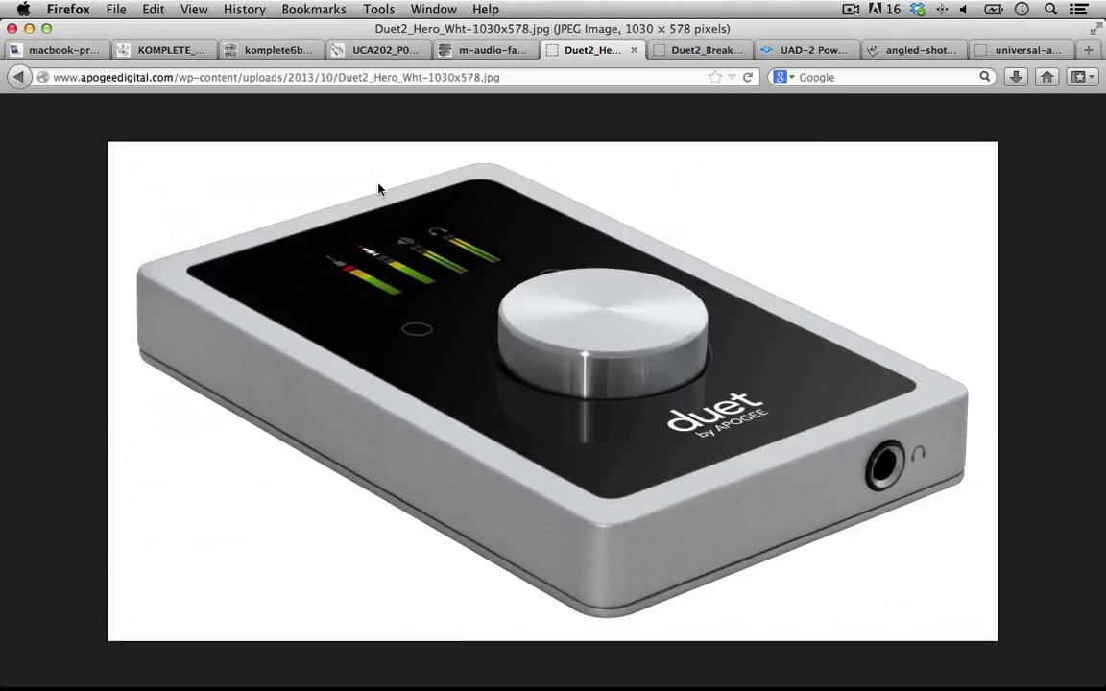
- Switch to Duet2_BreakoutCable_2.jpg, showing the Duet with its four-connector breakout cable
{"action": "left_click", "coordinate": [669, 55]}
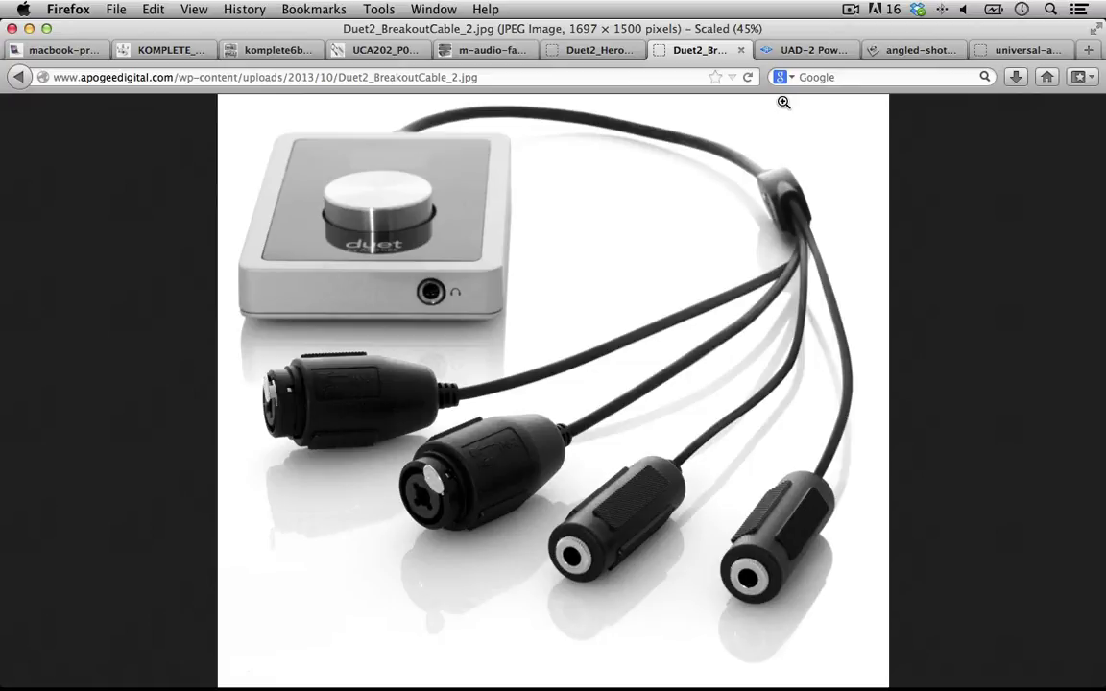
- Read the UAD-2 Powered Plug-Ins page, visit its online store, then show angled-shot.png
{"action": "left_click", "coordinate": [811, 50]}
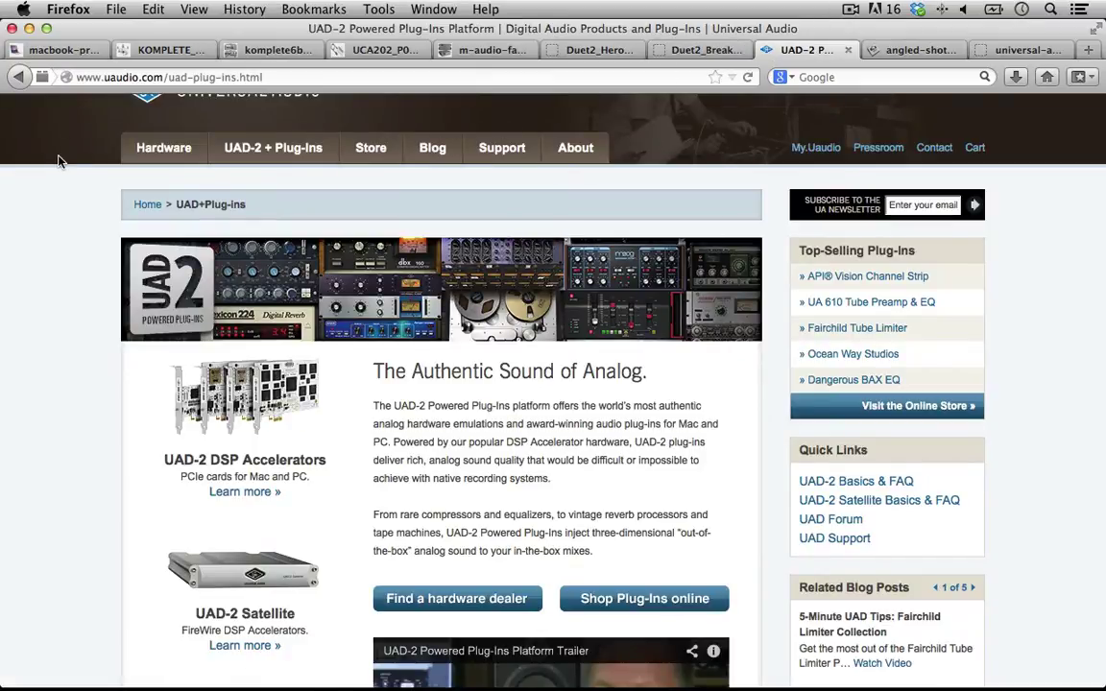
{"action": "scroll", "coordinate": [57, 162], "scroll_direction": "up", "scroll_amount": 2}
{"action": "scroll", "coordinate": [58, 161], "scroll_direction": "down", "scroll_amount": 1}
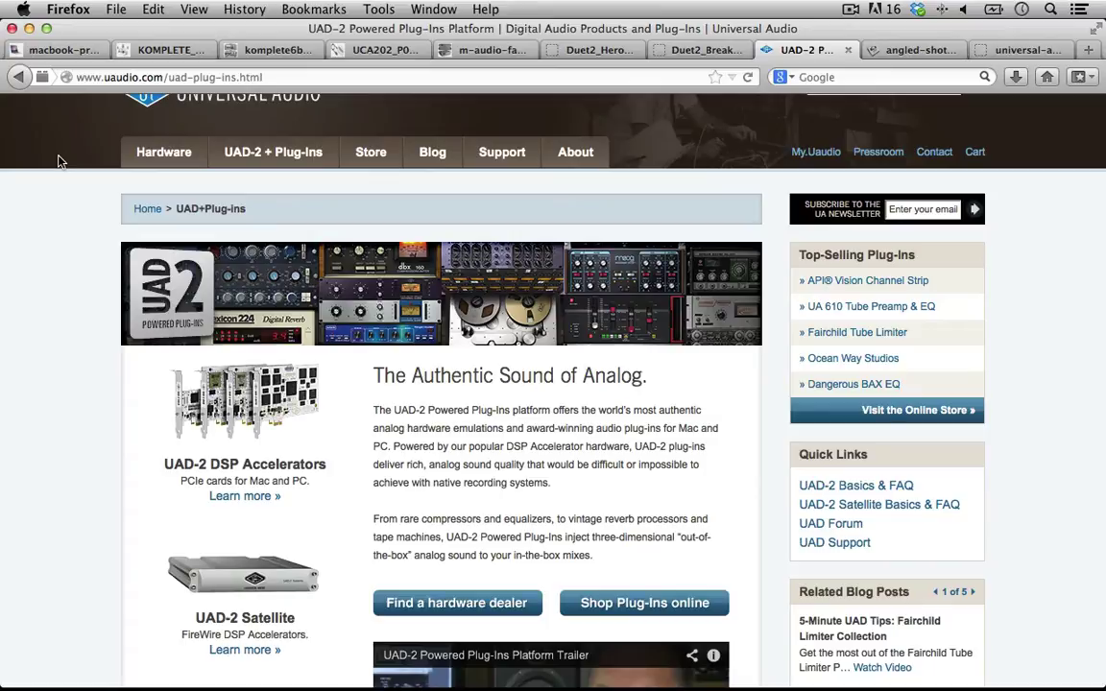
{"action": "scroll", "coordinate": [60, 164], "scroll_direction": "down", "scroll_amount": 3}
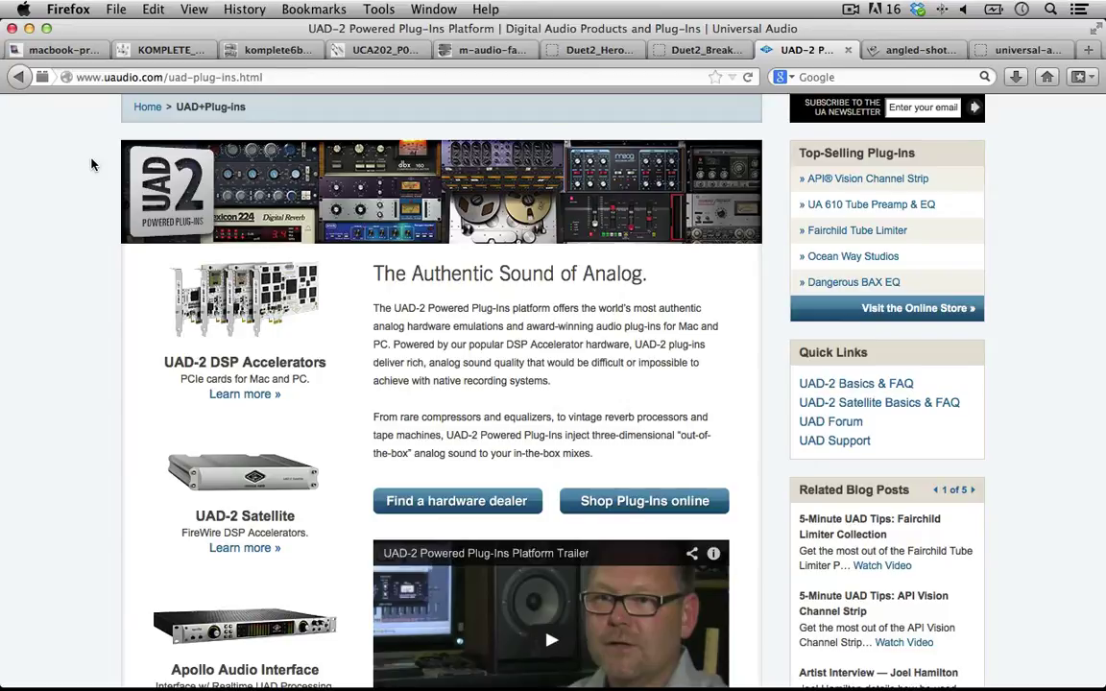
{"action": "scroll", "coordinate": [103, 221], "scroll_direction": "down", "scroll_amount": 3}
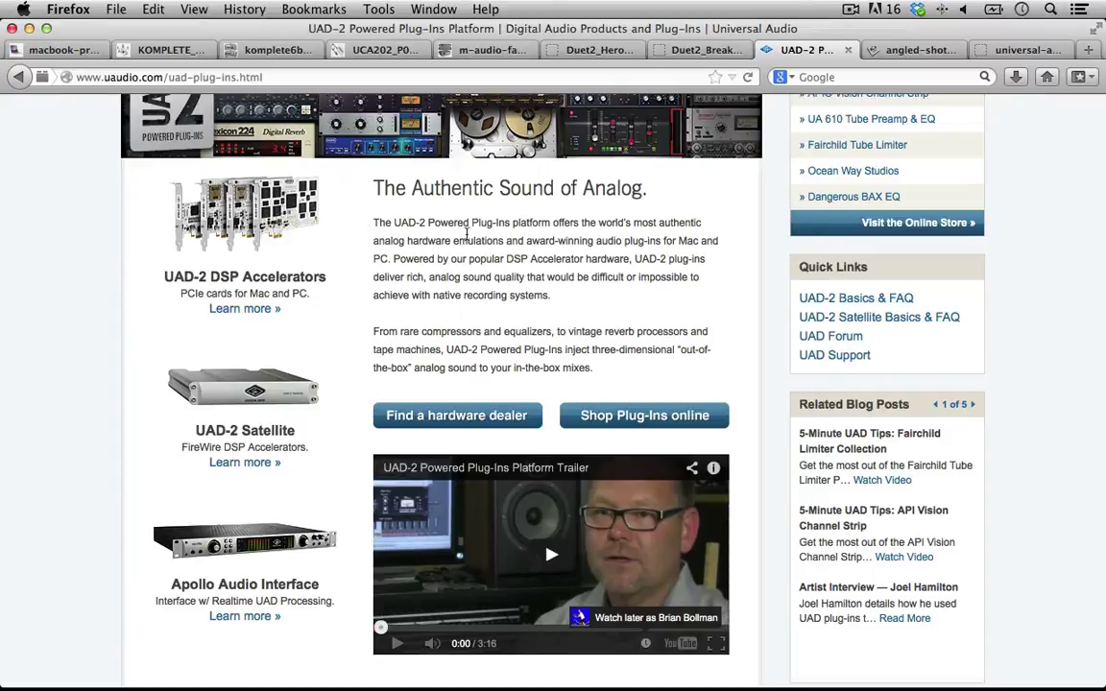
{"action": "left_click", "coordinate": [625, 418]}
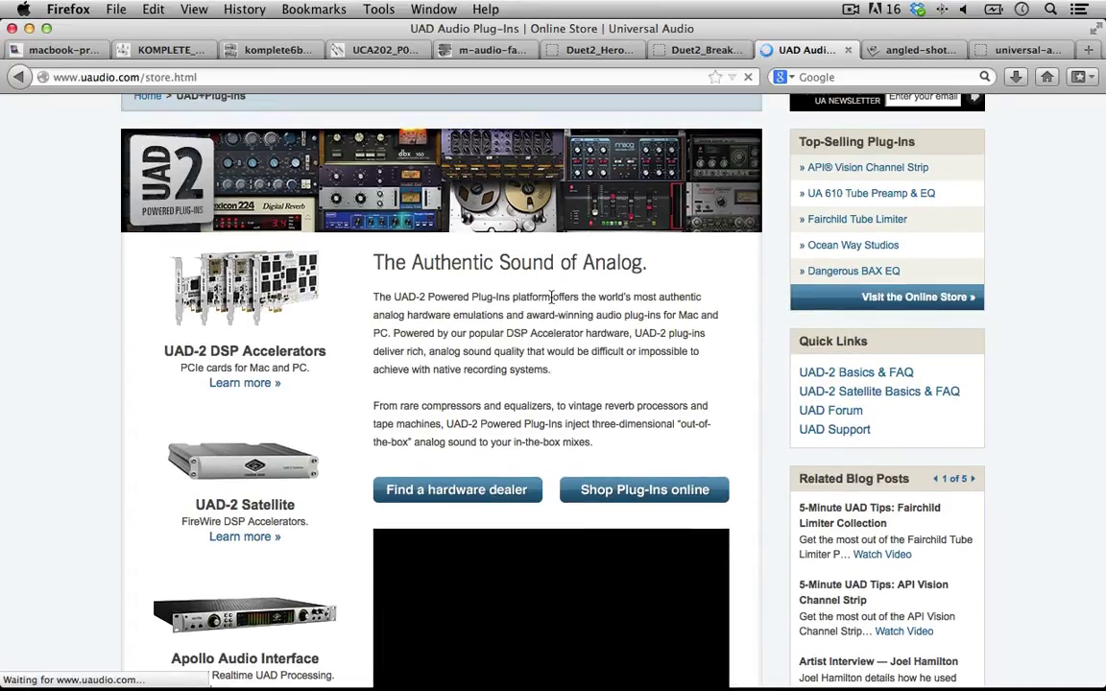
{"action": "left_click", "coordinate": [902, 49]}
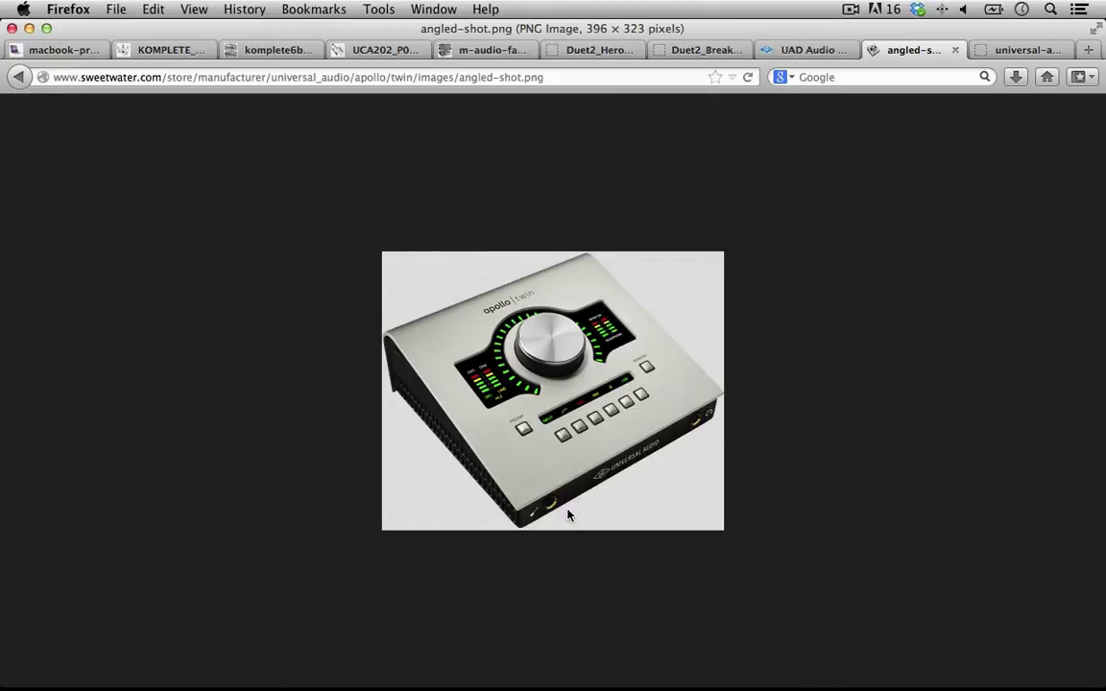
- Flip through the Duet, breakout cable, UAD store and Apollo Twin tabs
{"action": "left_click", "coordinate": [599, 56]}
{"action": "left_click", "coordinate": [700, 49]}
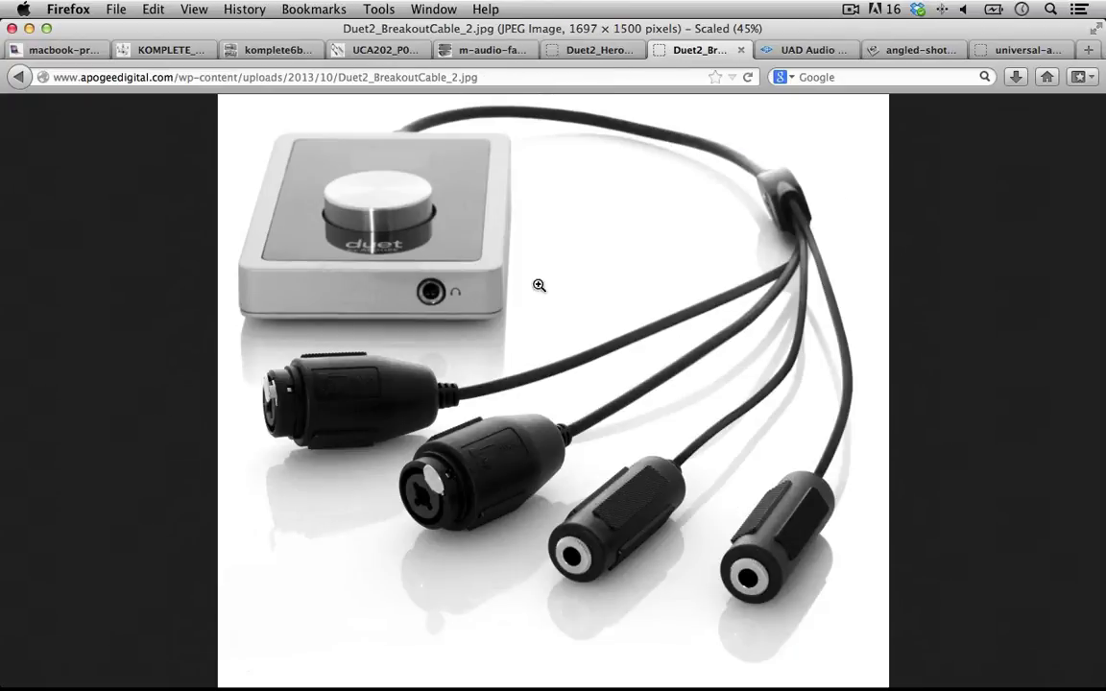
{"action": "left_click", "coordinate": [802, 56]}
{"action": "left_click", "coordinate": [911, 49]}
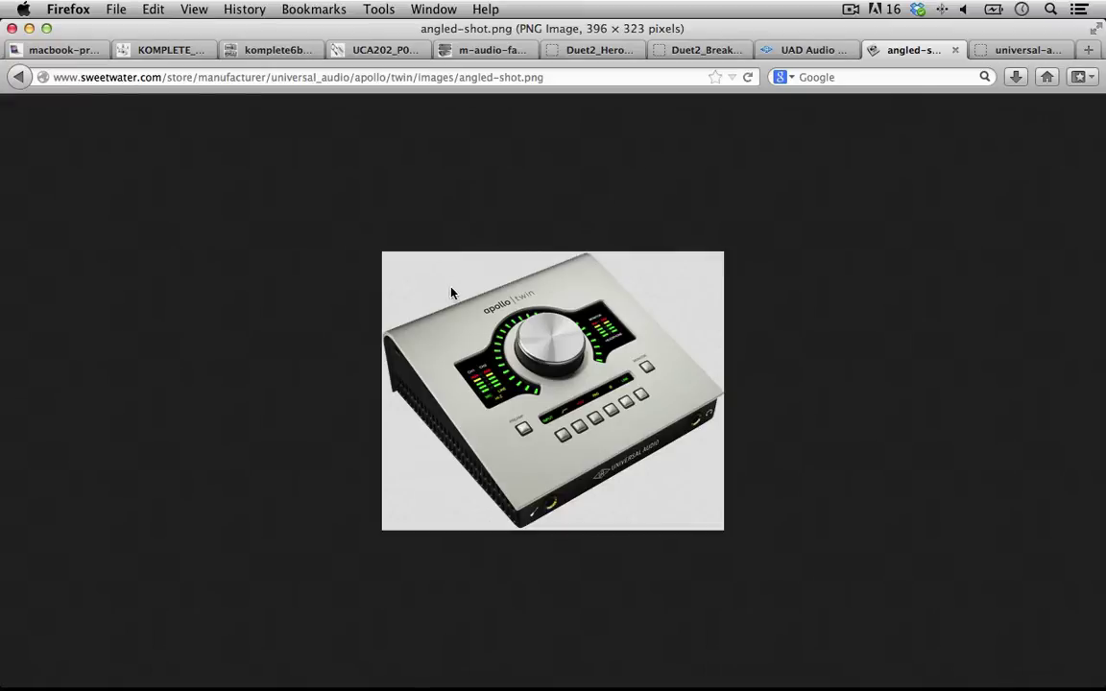
- Scroll the UAD plug-in store, then show universal-audio-apollo-quad-722042.jpg, the Apollo Quad panels
{"action": "left_click", "coordinate": [787, 53]}
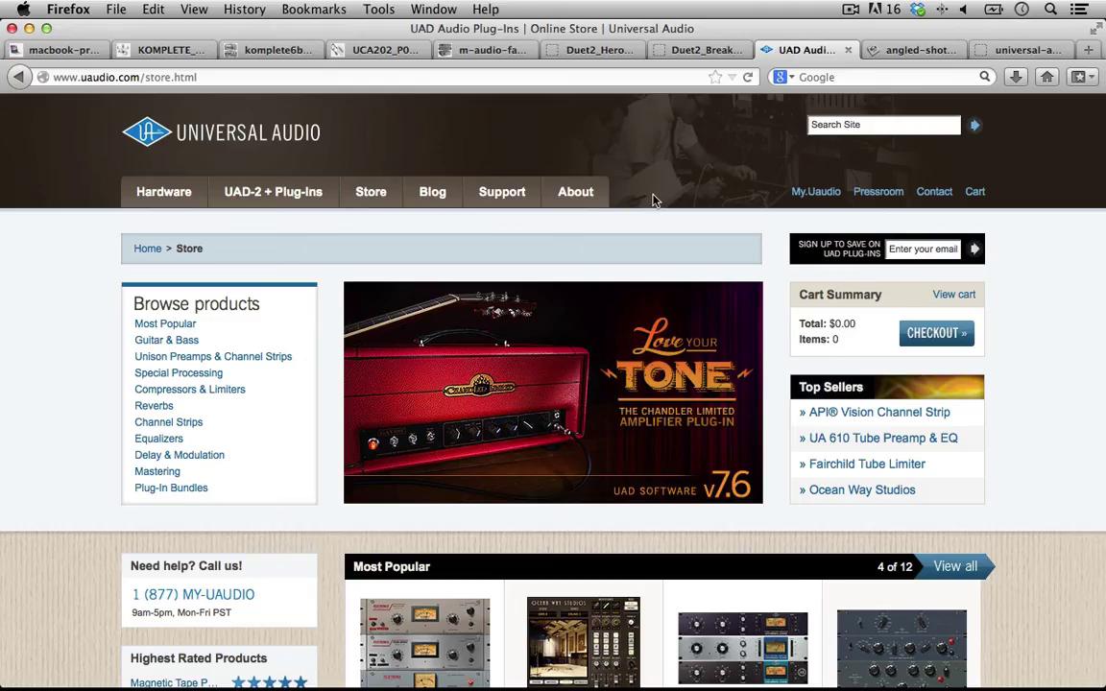
{"action": "scroll", "coordinate": [592, 182], "scroll_direction": "down", "scroll_amount": 5}
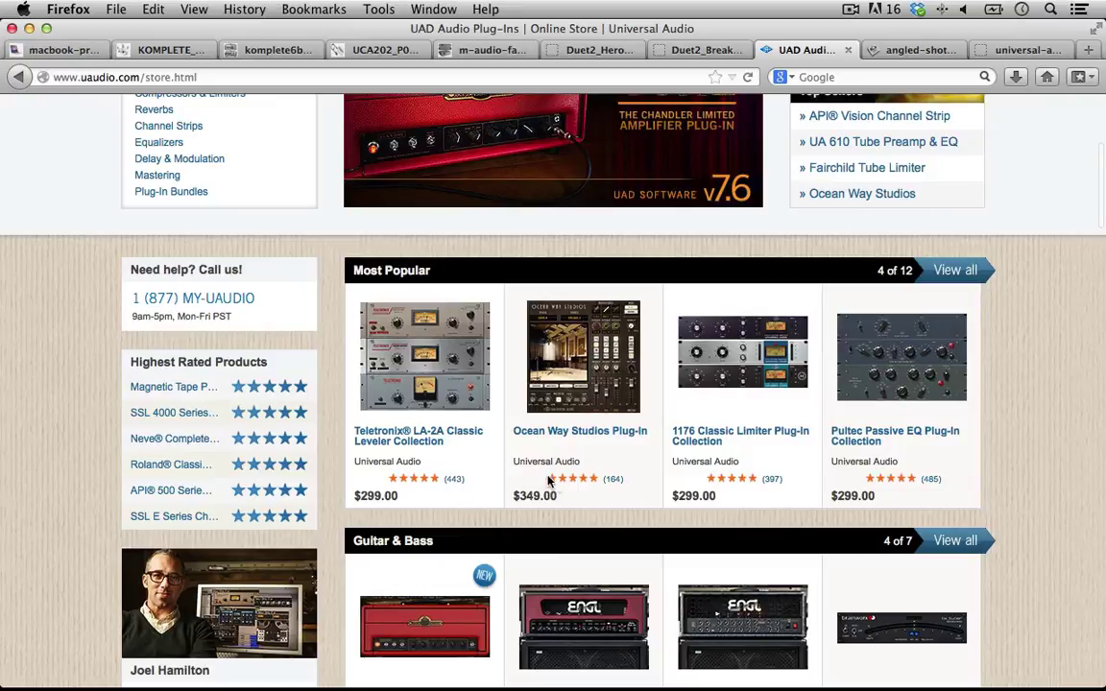
{"action": "scroll", "coordinate": [518, 475], "scroll_direction": "down", "scroll_amount": 6}
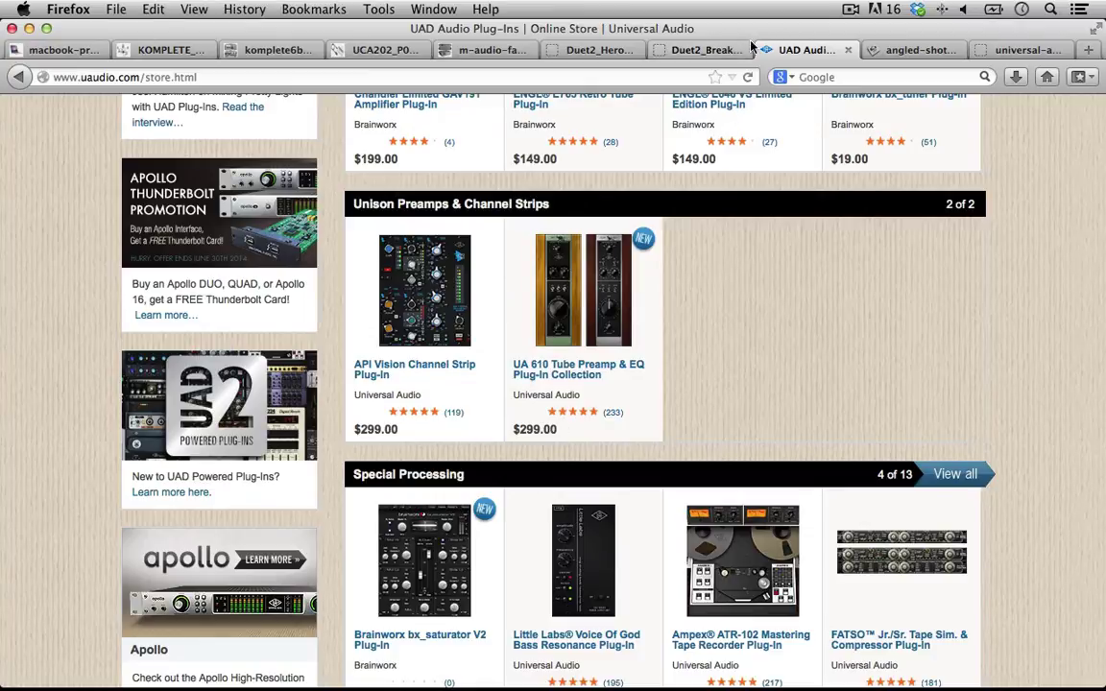
{"action": "left_click", "coordinate": [720, 51]}
{"action": "left_click", "coordinate": [786, 50]}
{"action": "left_click", "coordinate": [899, 50]}
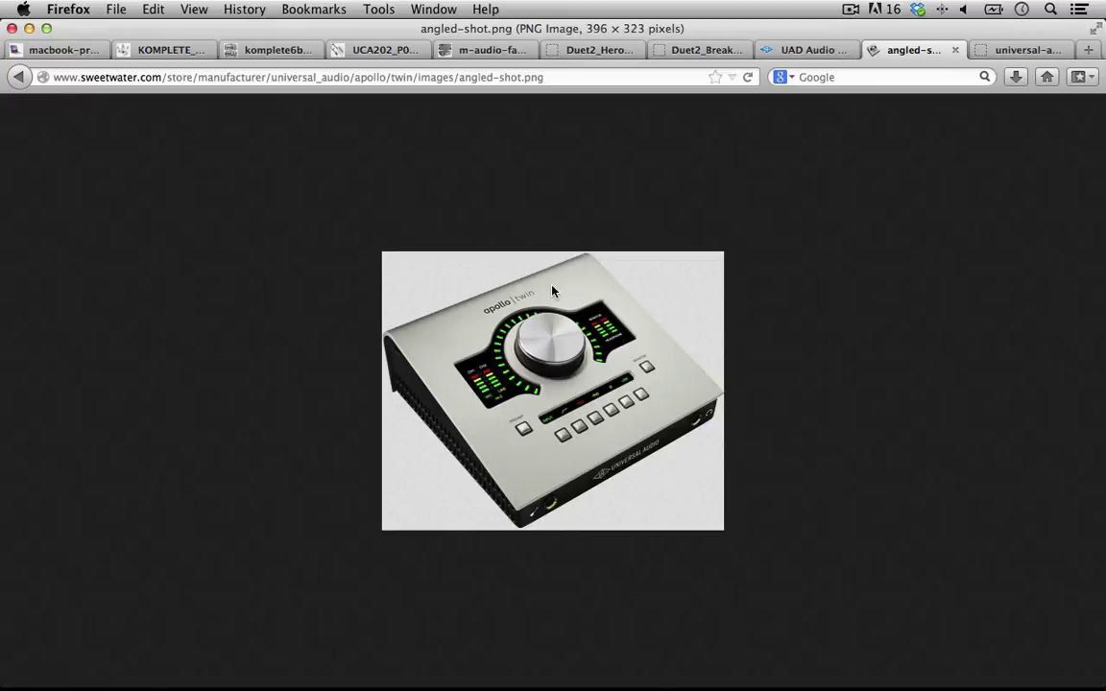
{"action": "left_click", "coordinate": [1007, 49]}
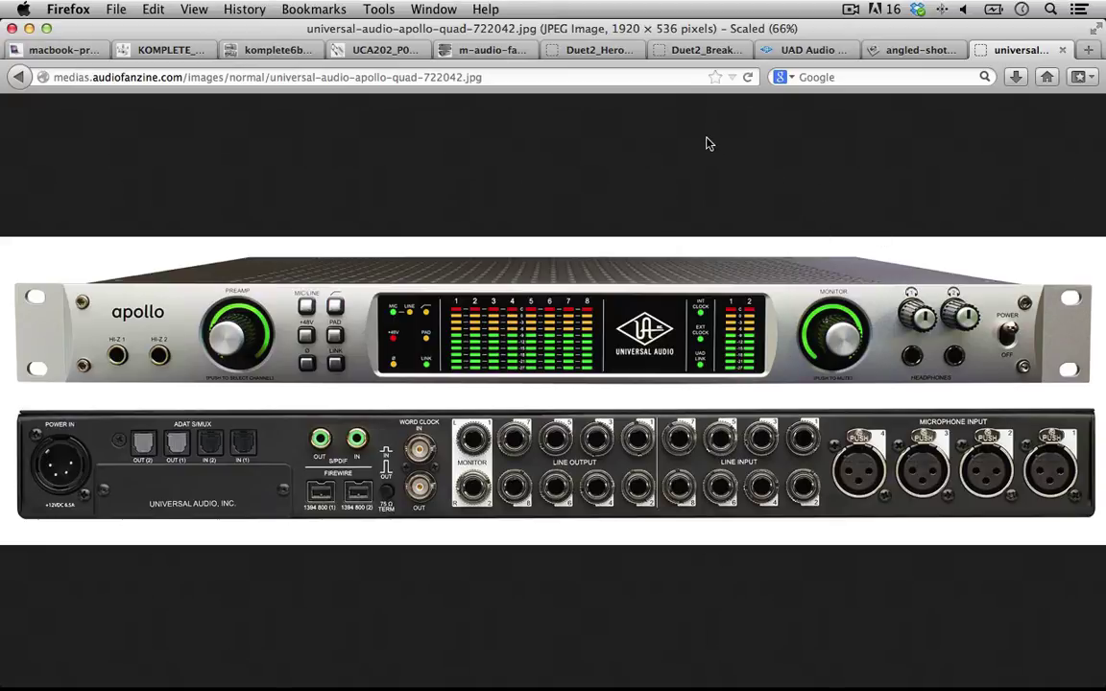
- Glance at the M-Audio Fast Track and Apollo Quad photos, then return to angled-shot.png
{"action": "left_click", "coordinate": [459, 53]}
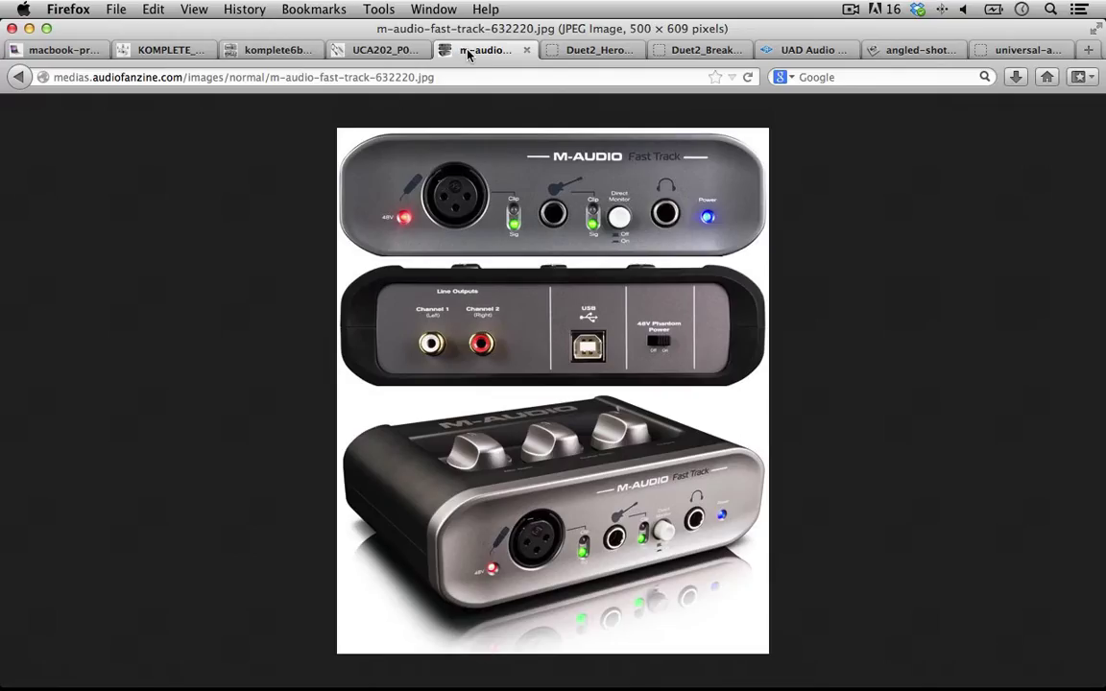
{"action": "left_click", "coordinate": [1003, 50]}
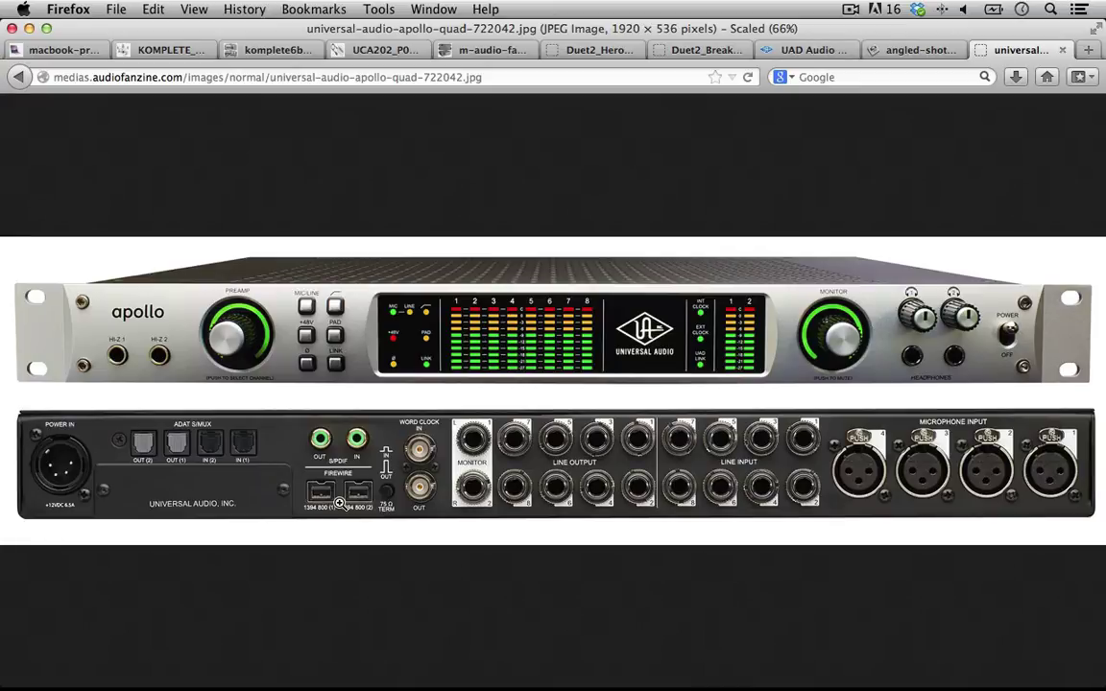
{"action": "left_click", "coordinate": [889, 55]}
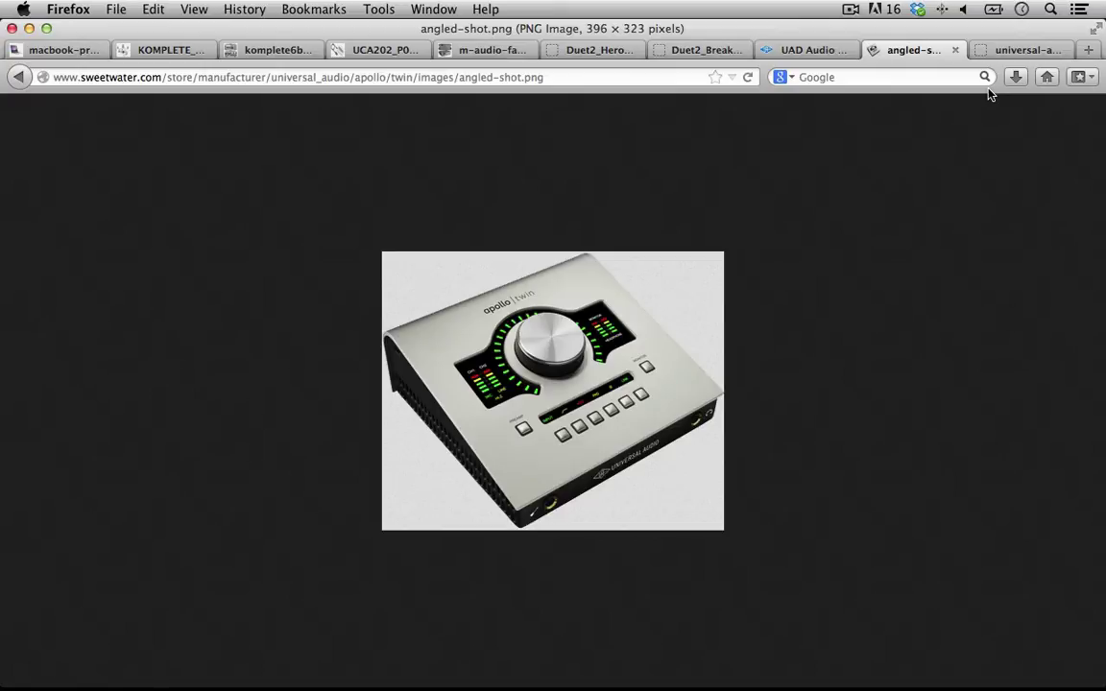
- Settle on Duet2_BreakoutCable_2.jpg after briefly revisiting the angled Apollo Twin photo
{"action": "left_click", "coordinate": [708, 49]}
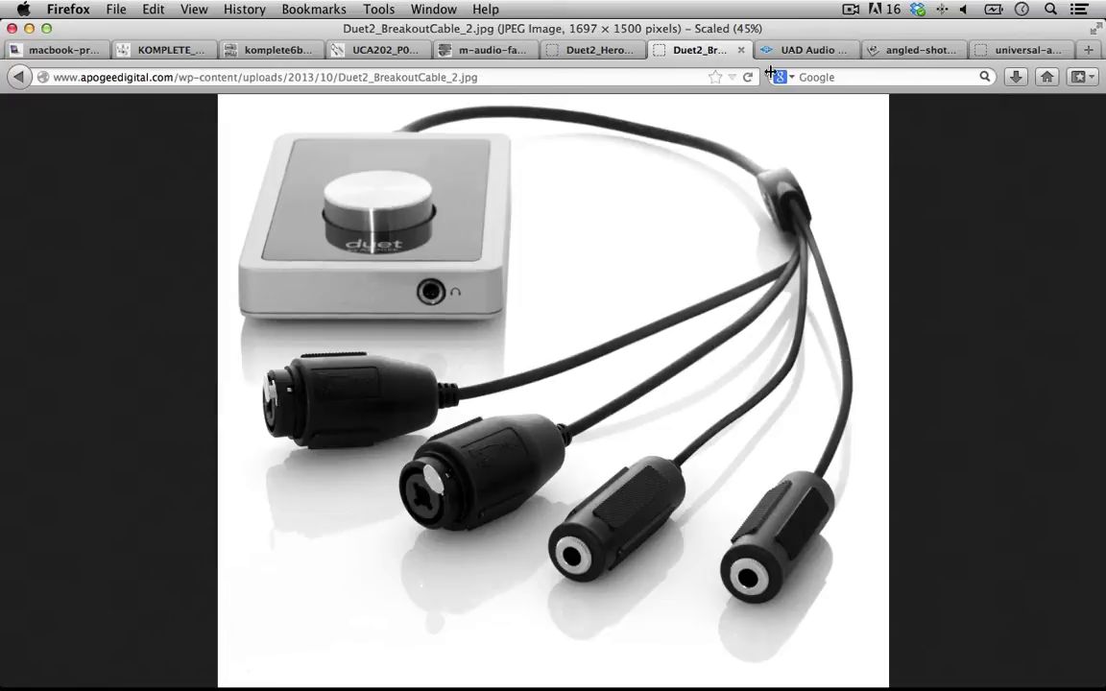
{"action": "left_click", "coordinate": [873, 49]}
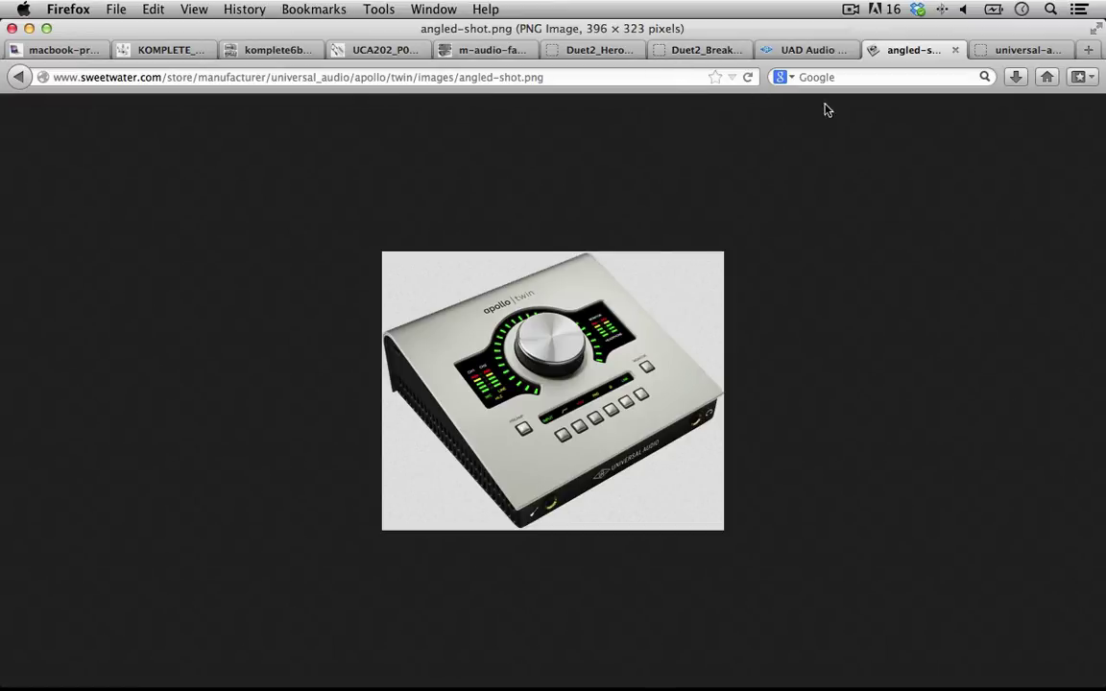
{"action": "left_click", "coordinate": [682, 50]}
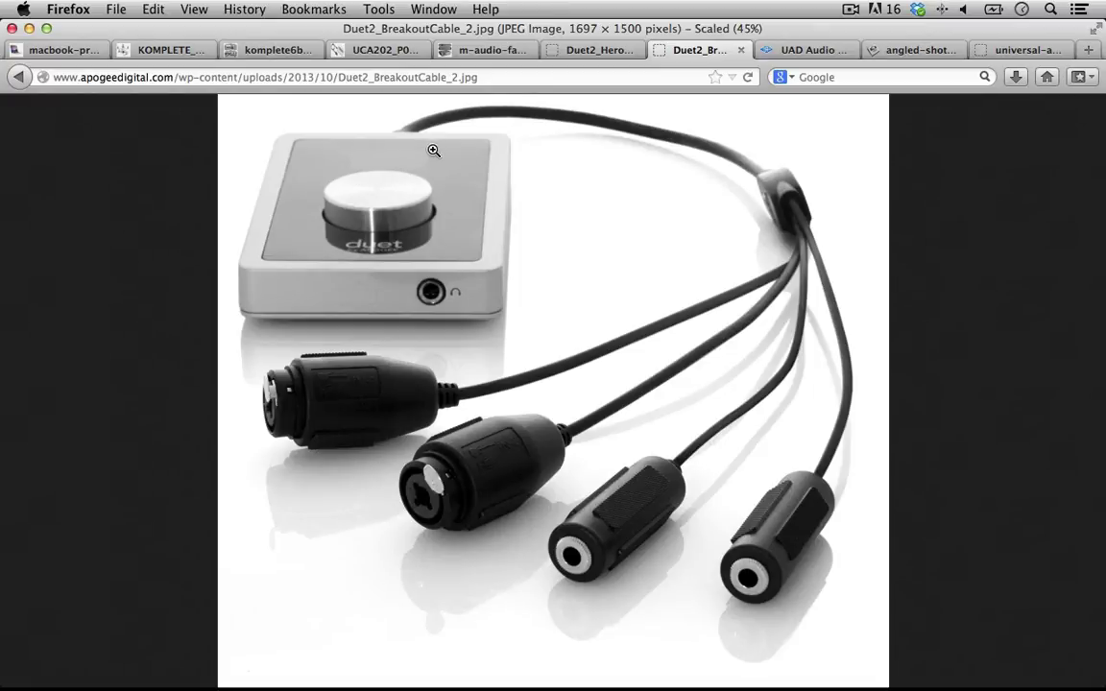
- Flip through the UAD Audio, angled Apollo Twin and Apollo Quad tabs, then minimize Firefox to reveal Bitwig
{"action": "left_click", "coordinate": [787, 54]}
{"action": "left_click", "coordinate": [907, 49]}
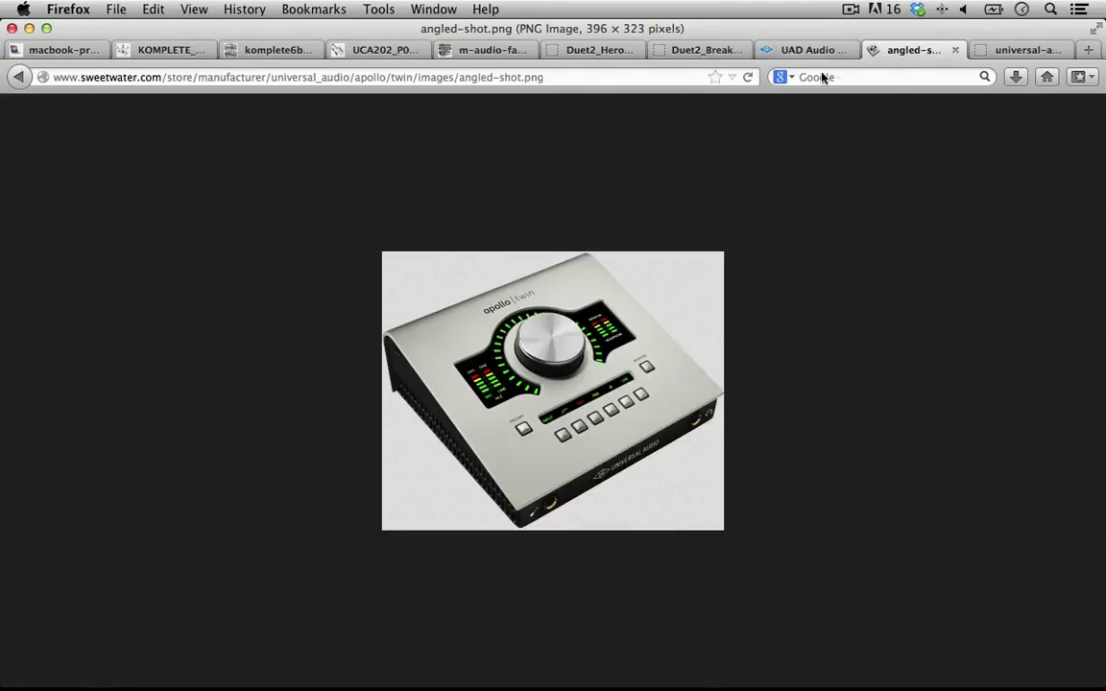
{"action": "key", "text": "ctrl+Tab"}
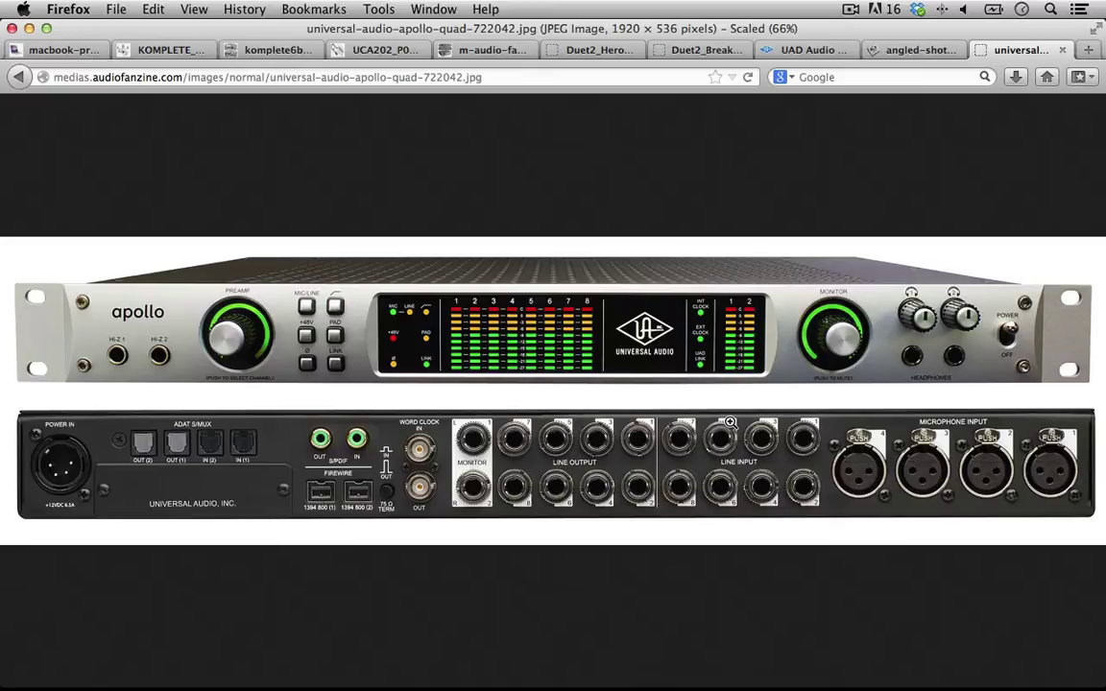
{"action": "left_click", "coordinate": [29, 28]}
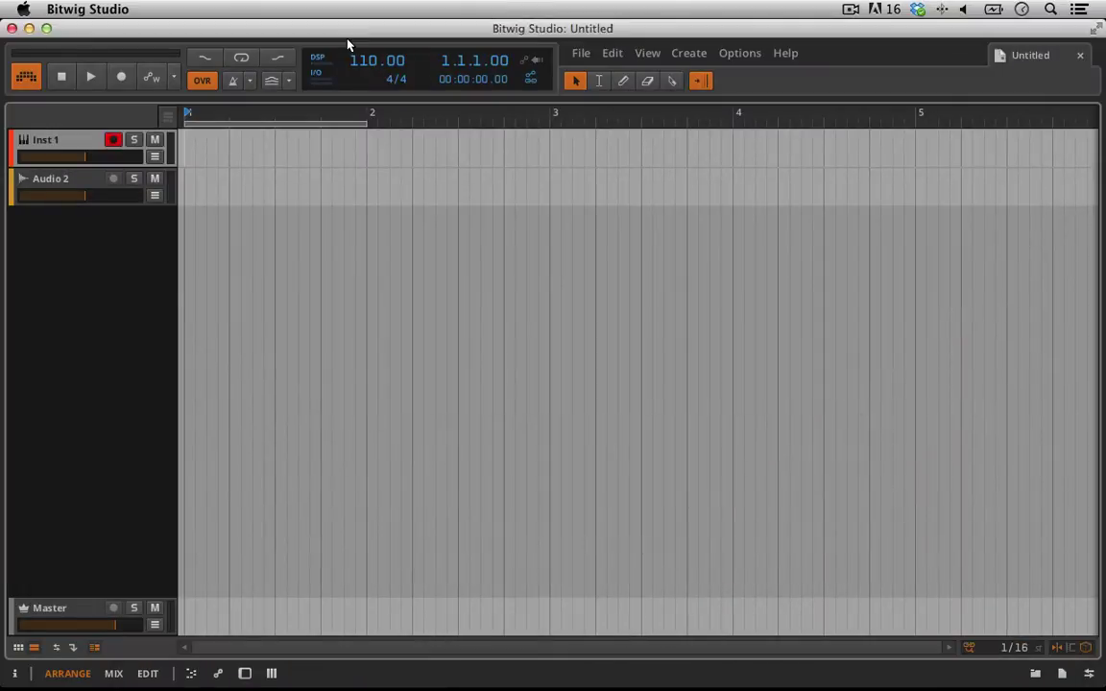
- Open the Duet USB input page in Maestro 2 and drop Mic 2 gain to 0, keeping its input type
{"action": "mouse_move", "coordinate": [621, 685]}
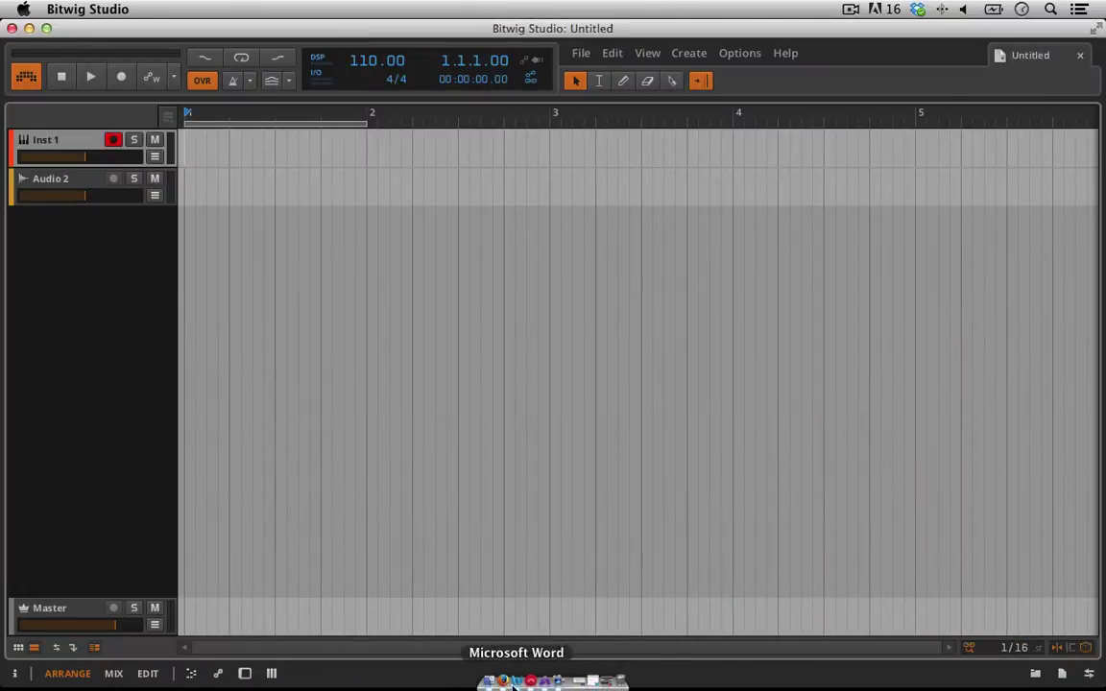
{"action": "left_click", "coordinate": [542, 683]}
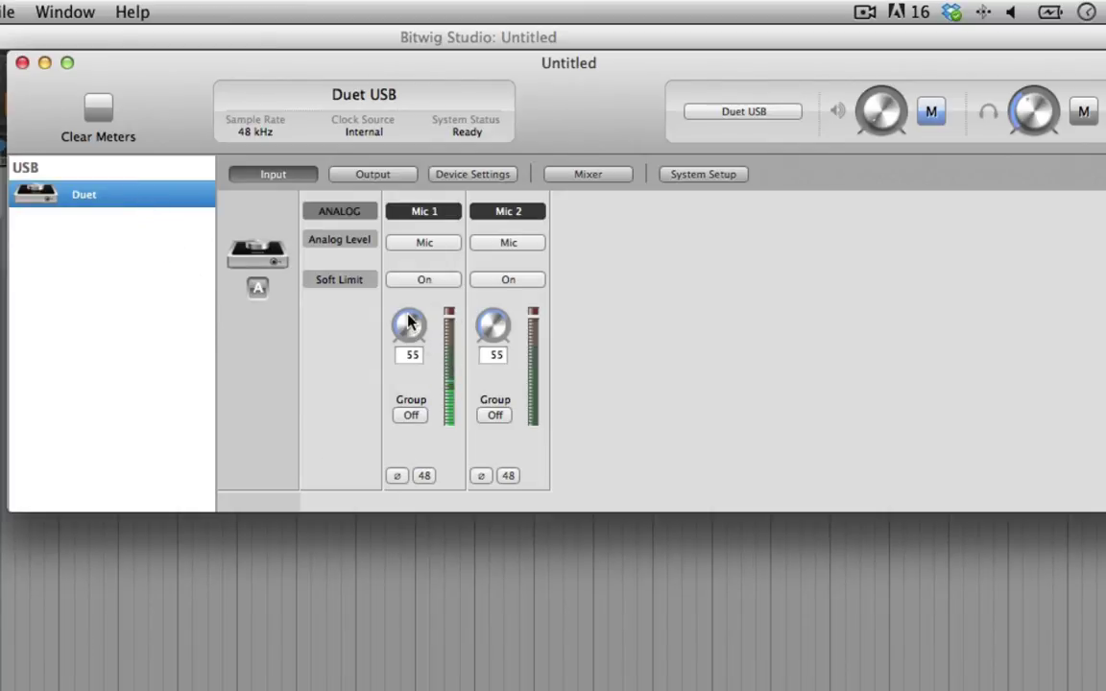
{"action": "mouse_move", "coordinate": [417, 327]}
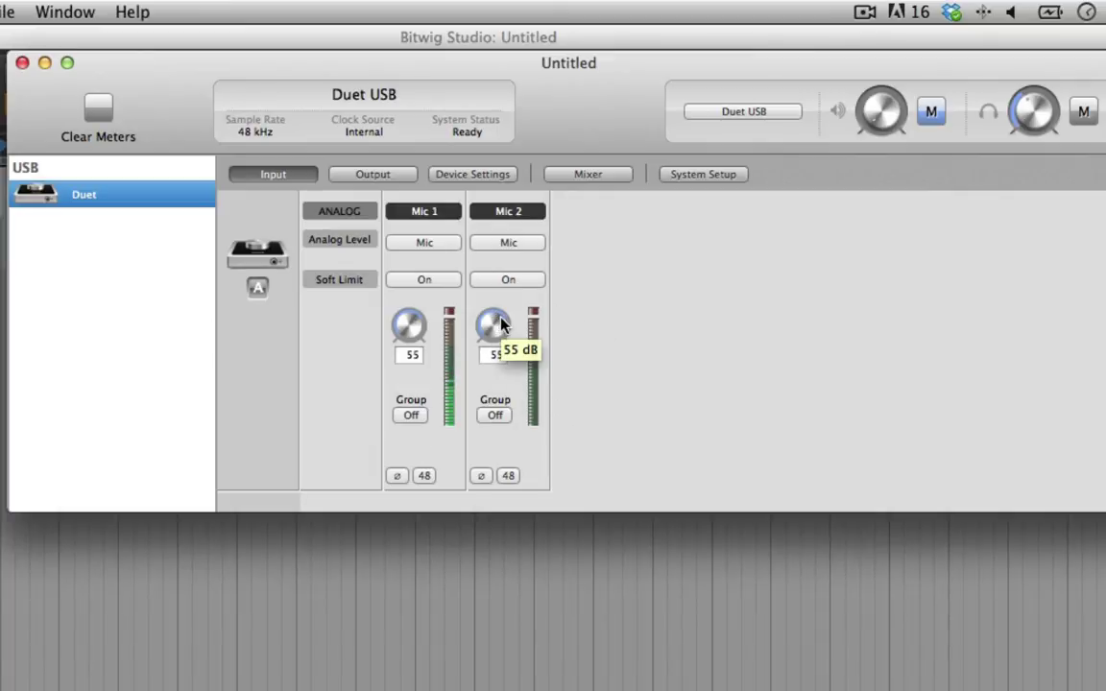
{"action": "left_click_drag", "start_coordinate": [494, 324], "coordinate": [535, 615]}
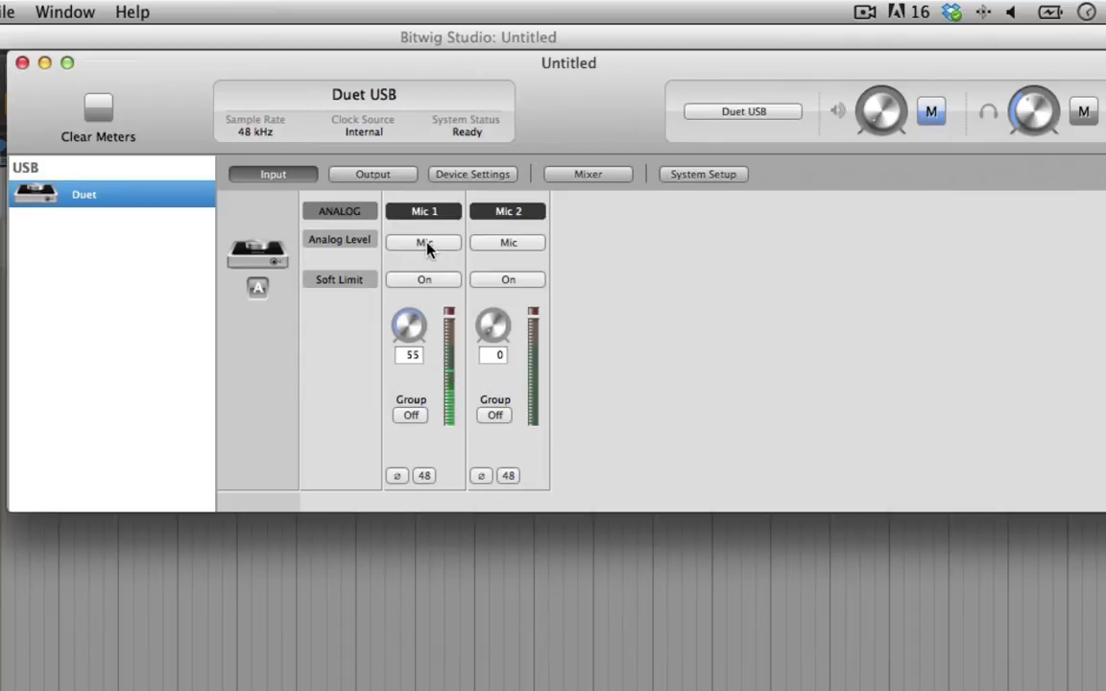
{"action": "left_click", "coordinate": [508, 242]}
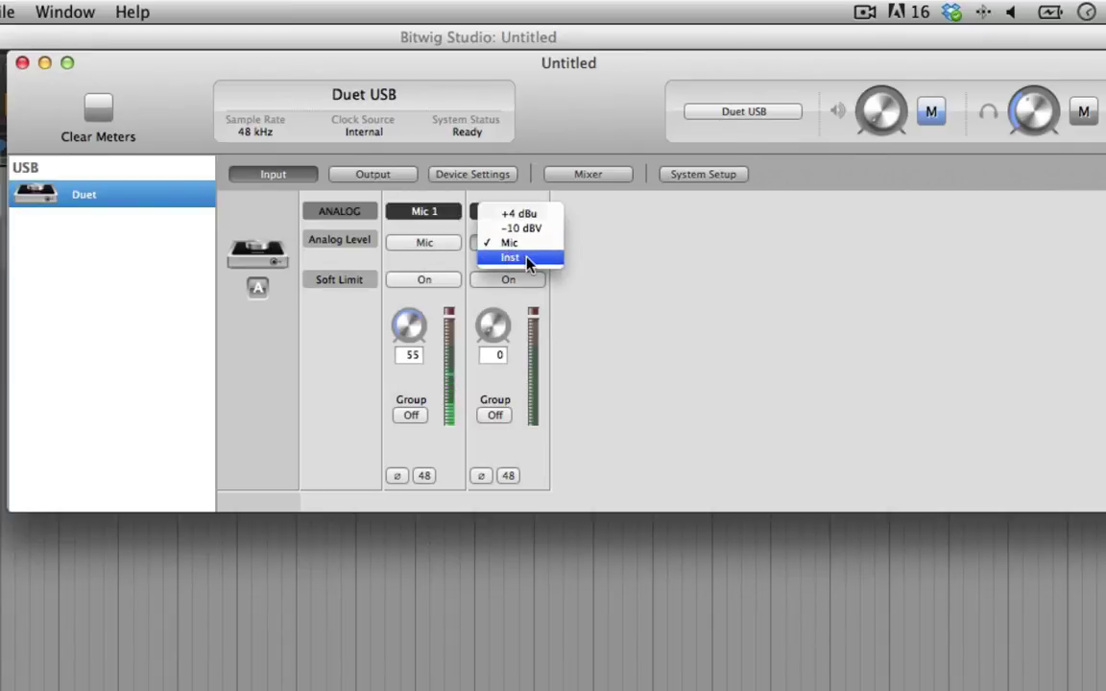
{"action": "left_click", "coordinate": [619, 278]}
- On the Duet's Output page, keep headphones on Out 1-2 and route the speaker output to Out 3-4
{"action": "left_click", "coordinate": [365, 176]}
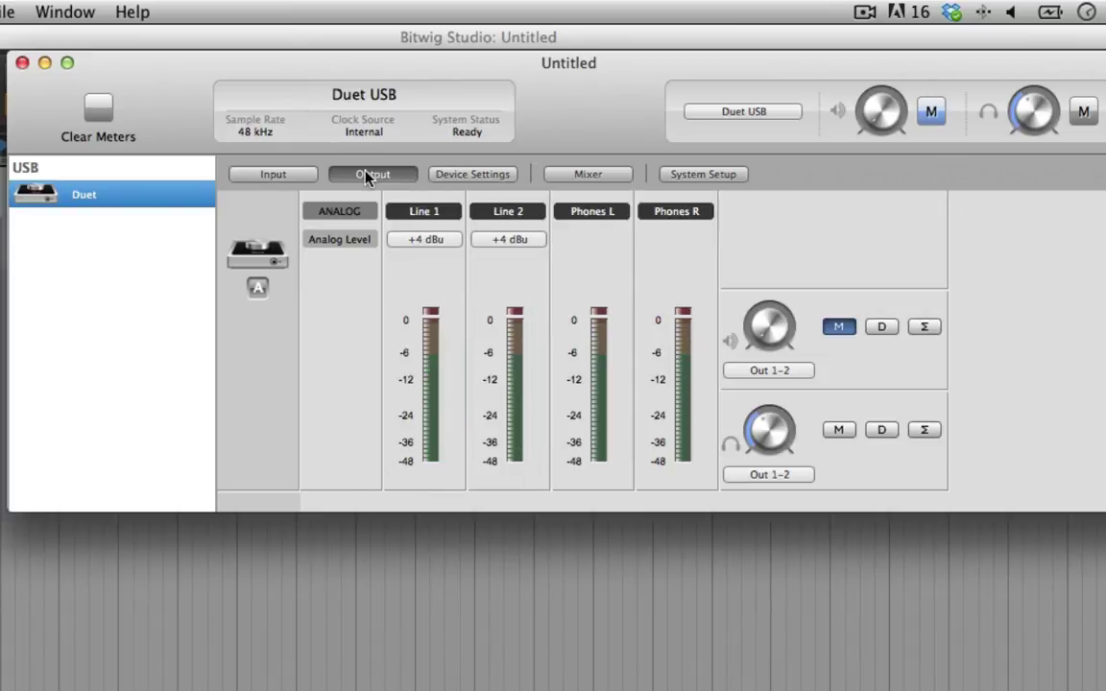
{"action": "left_click", "coordinate": [793, 474]}
{"action": "left_click", "coordinate": [802, 493]}
{"action": "left_click", "coordinate": [783, 475]}
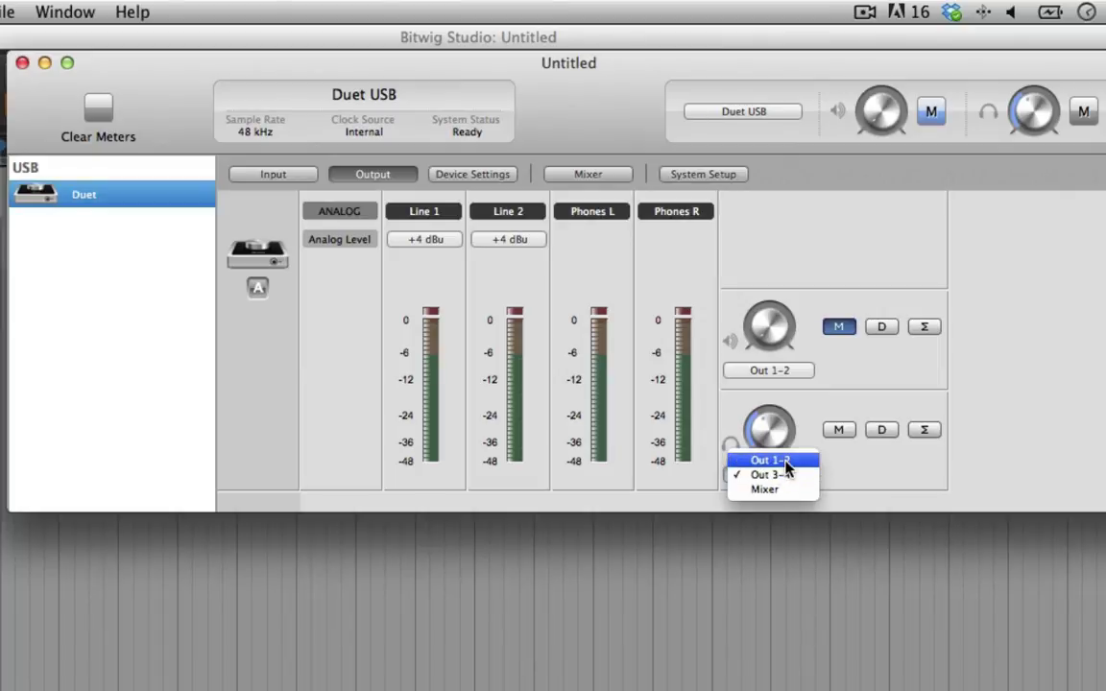
{"action": "left_click", "coordinate": [786, 462]}
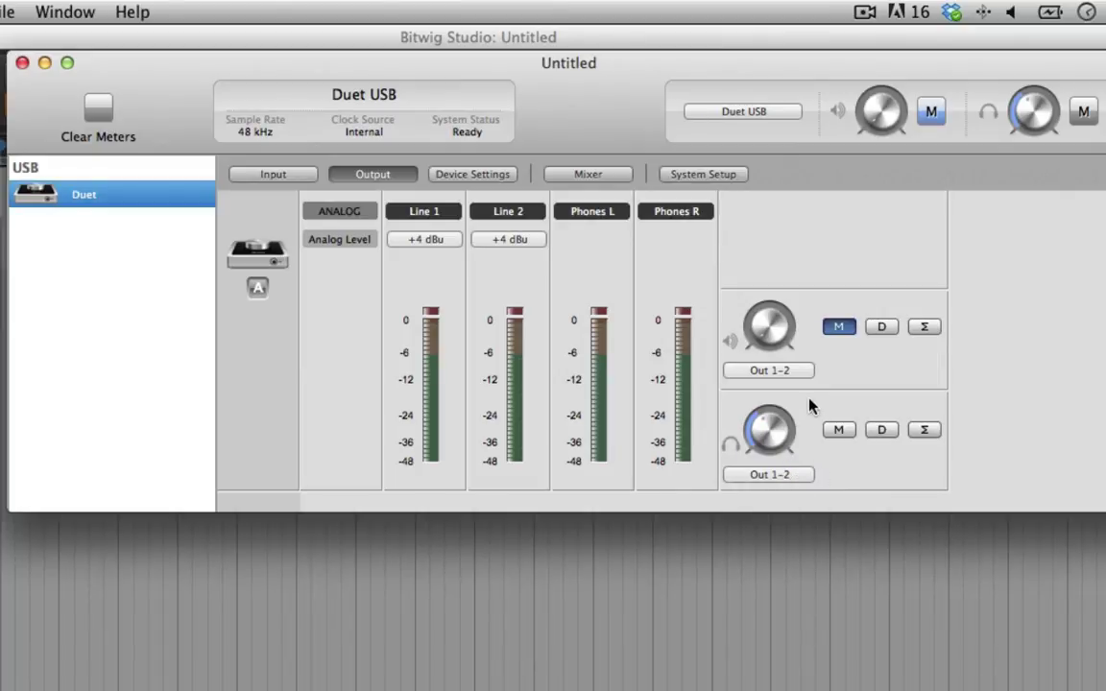
{"action": "left_click", "coordinate": [761, 371]}
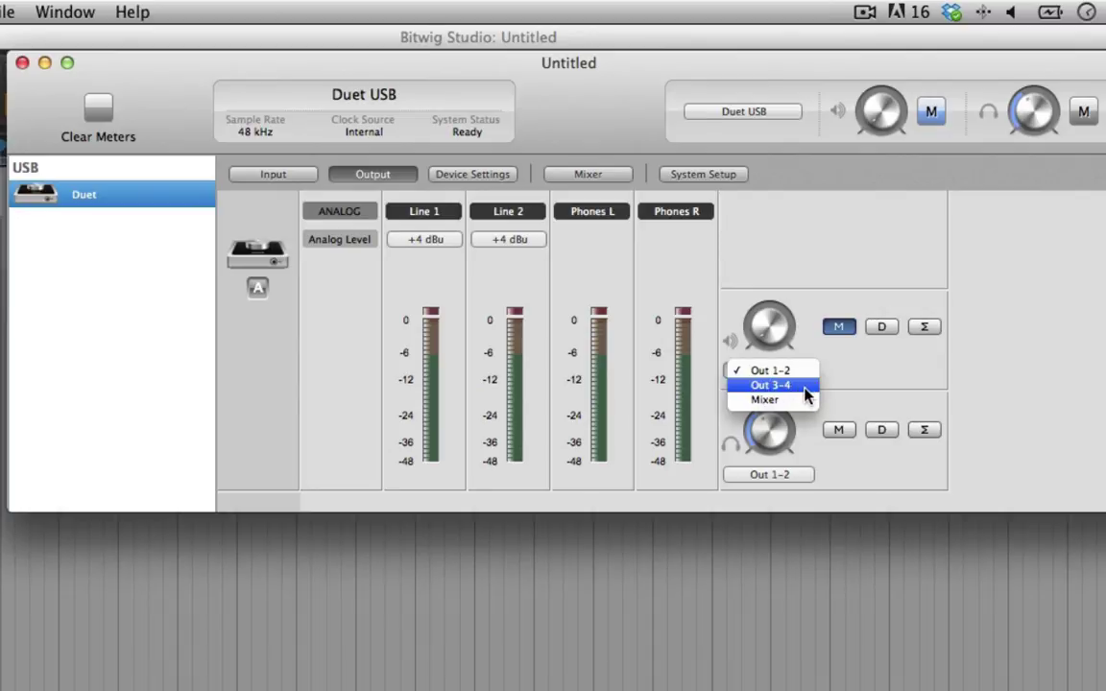
{"action": "left_click", "coordinate": [806, 385]}
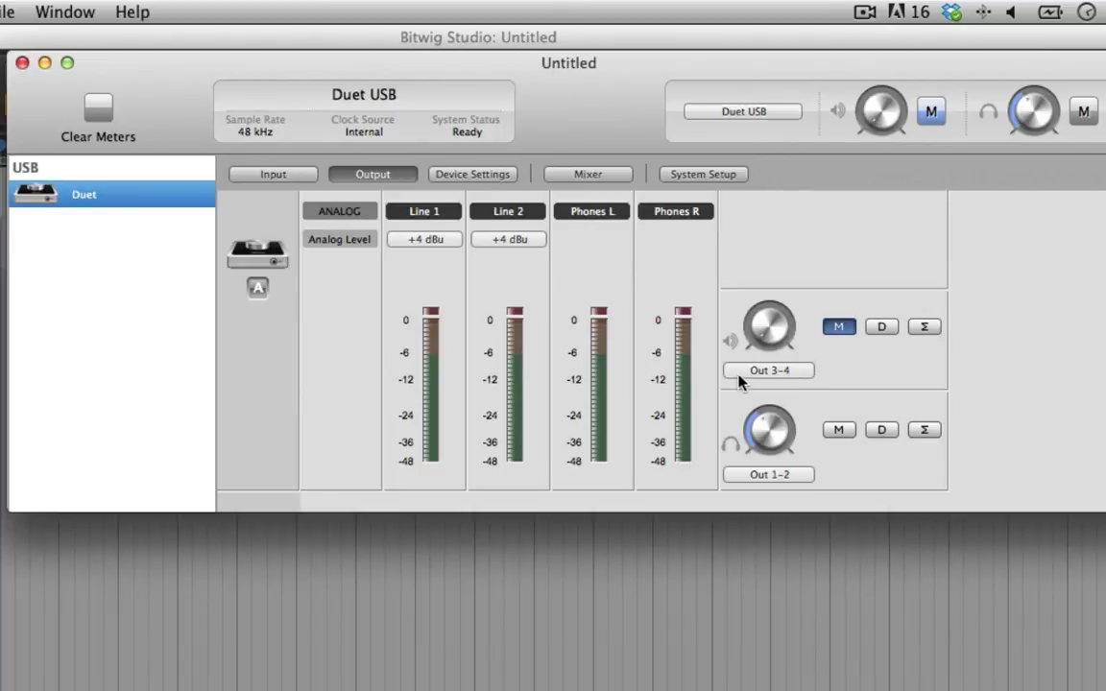
- Look over the Duet's Device Settings and Mixer pages, then return to the Mic 1/Mic 2 Input page
{"action": "left_click", "coordinate": [470, 175]}
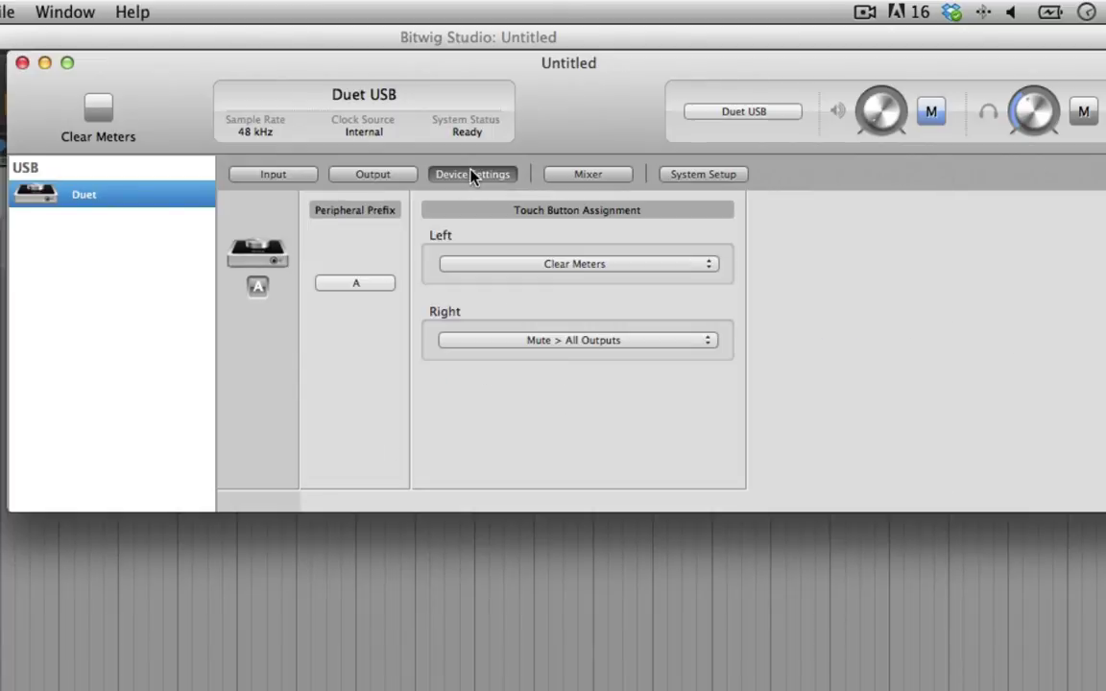
{"action": "left_click", "coordinate": [571, 178]}
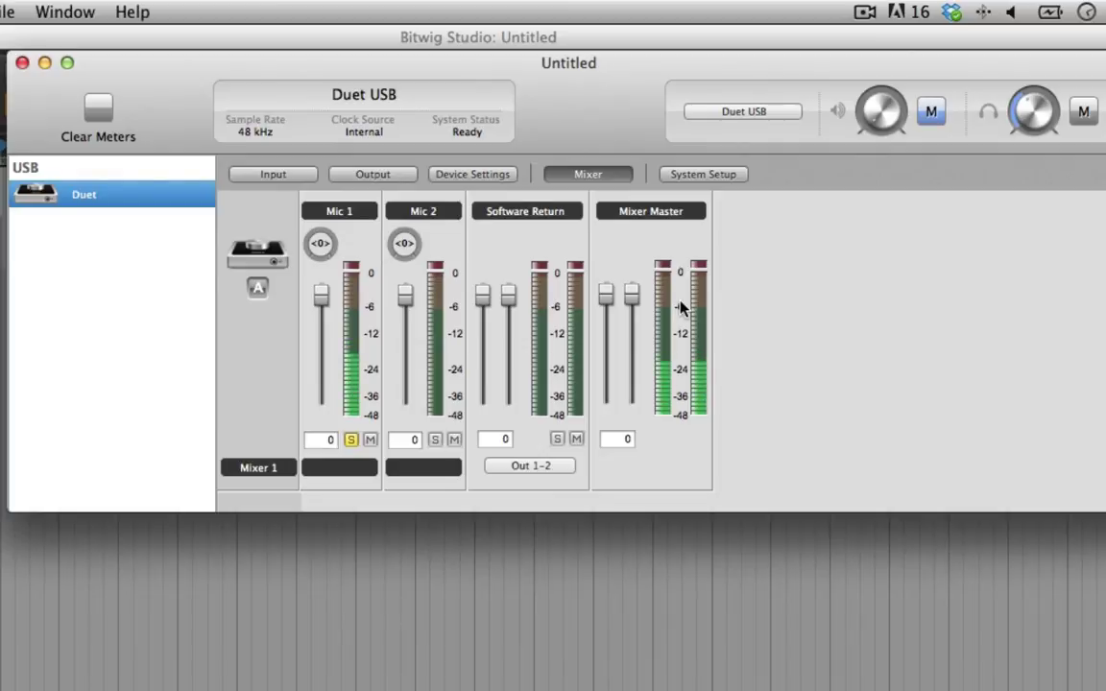
{"action": "left_click", "coordinate": [245, 179]}
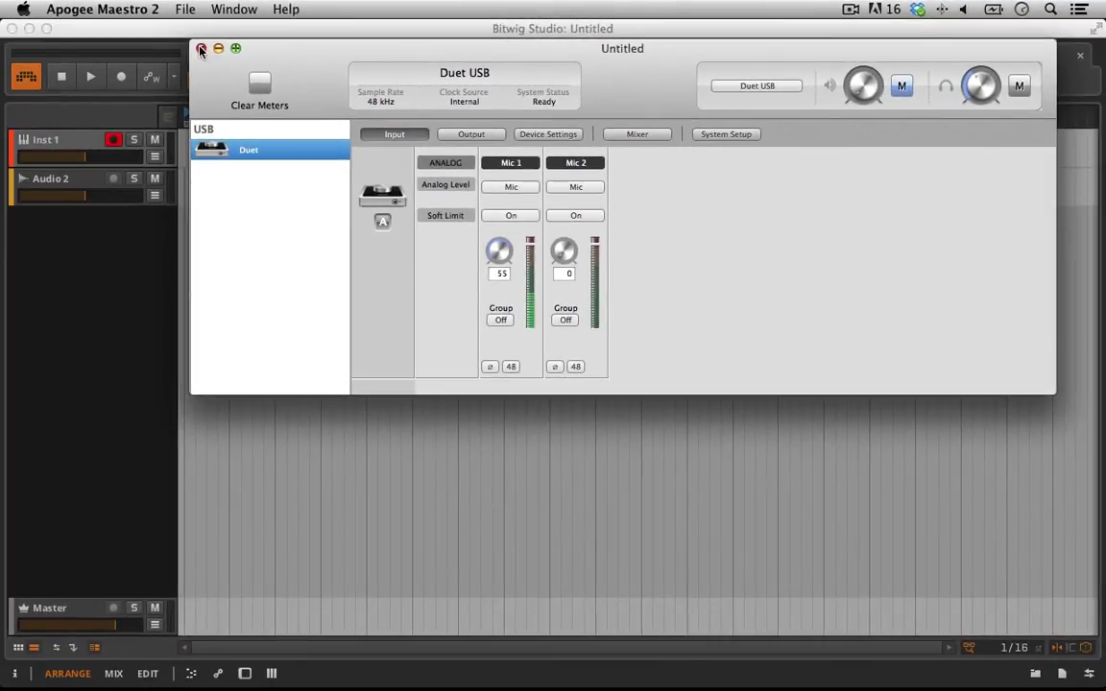
- Close Maestro, open Bitwig's Audio preferences and keep Built-in Microphone as the input device
{"action": "left_click", "coordinate": [200, 50]}
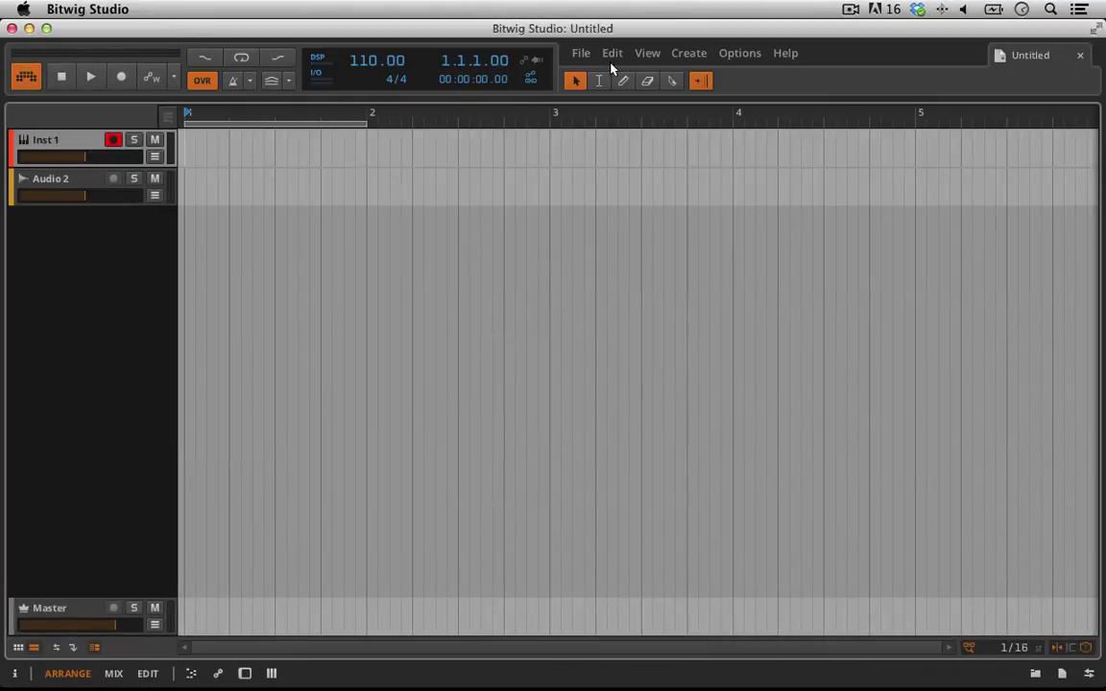
{"action": "left_click", "coordinate": [737, 53]}
{"action": "left_click", "coordinate": [765, 435]}
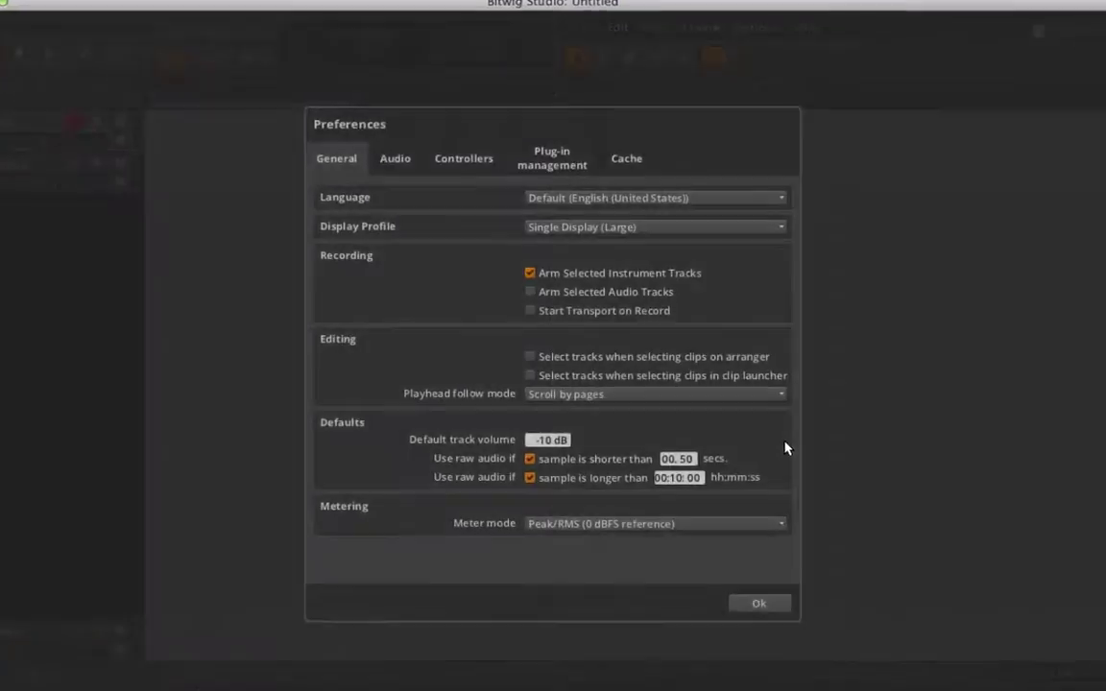
{"action": "left_click", "coordinate": [393, 165]}
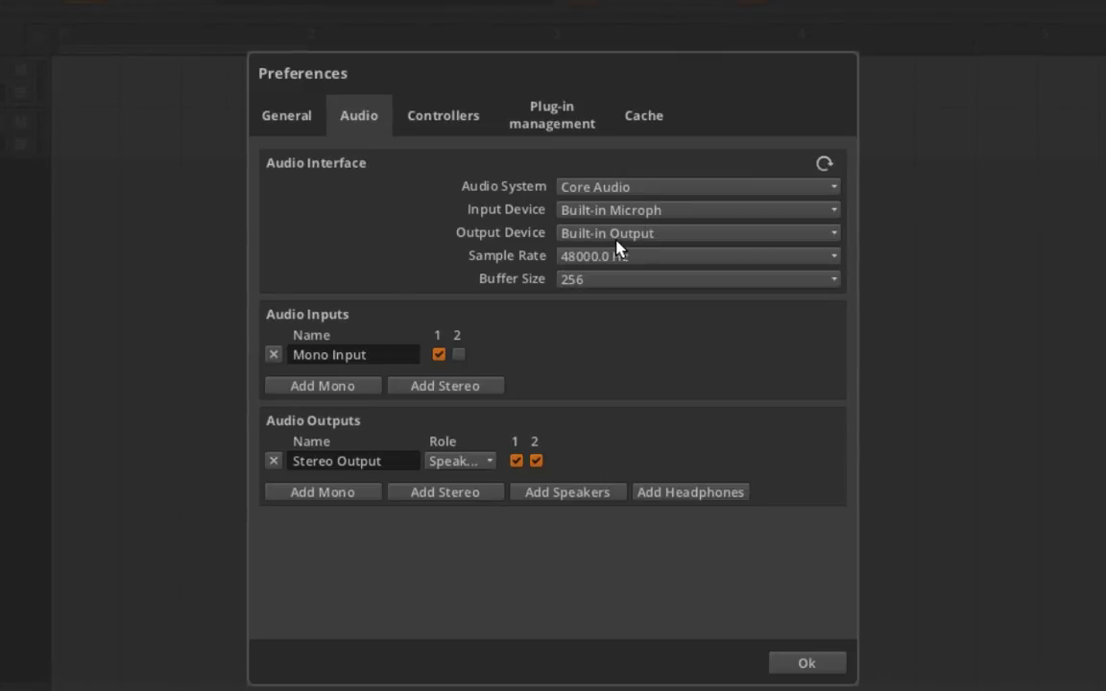
{"action": "left_click", "coordinate": [590, 212]}
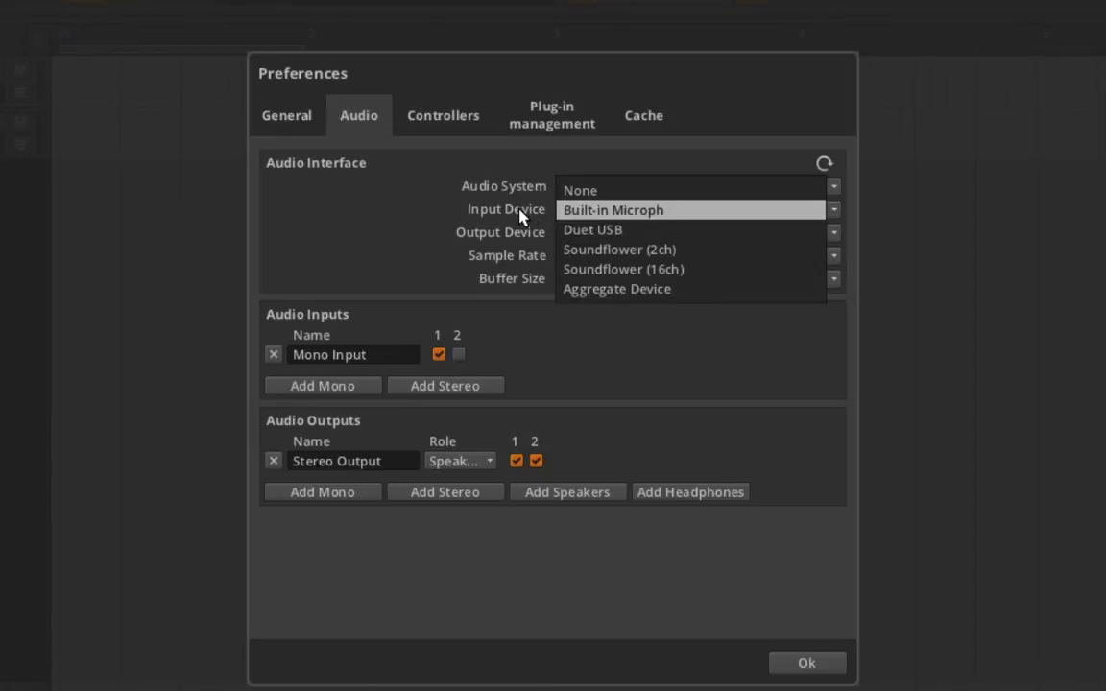
{"action": "left_click", "coordinate": [619, 215]}
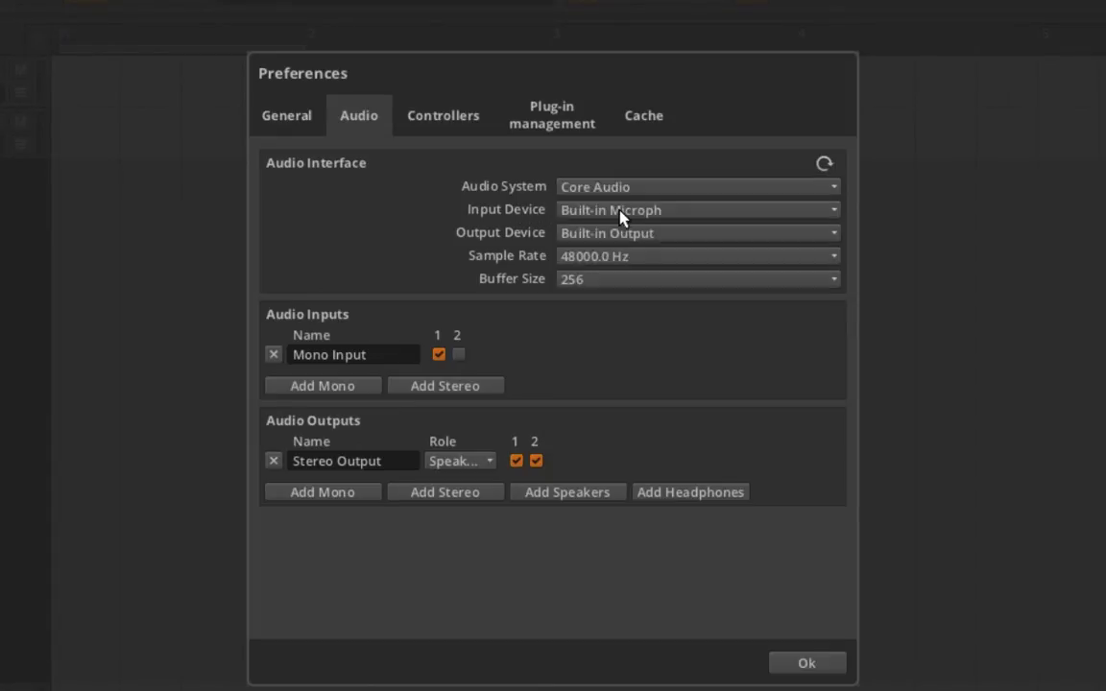
- Set the output device to Duet USB and give the Stereo Output on channels 1–2 the Headphones role
{"action": "left_click", "coordinate": [586, 234]}
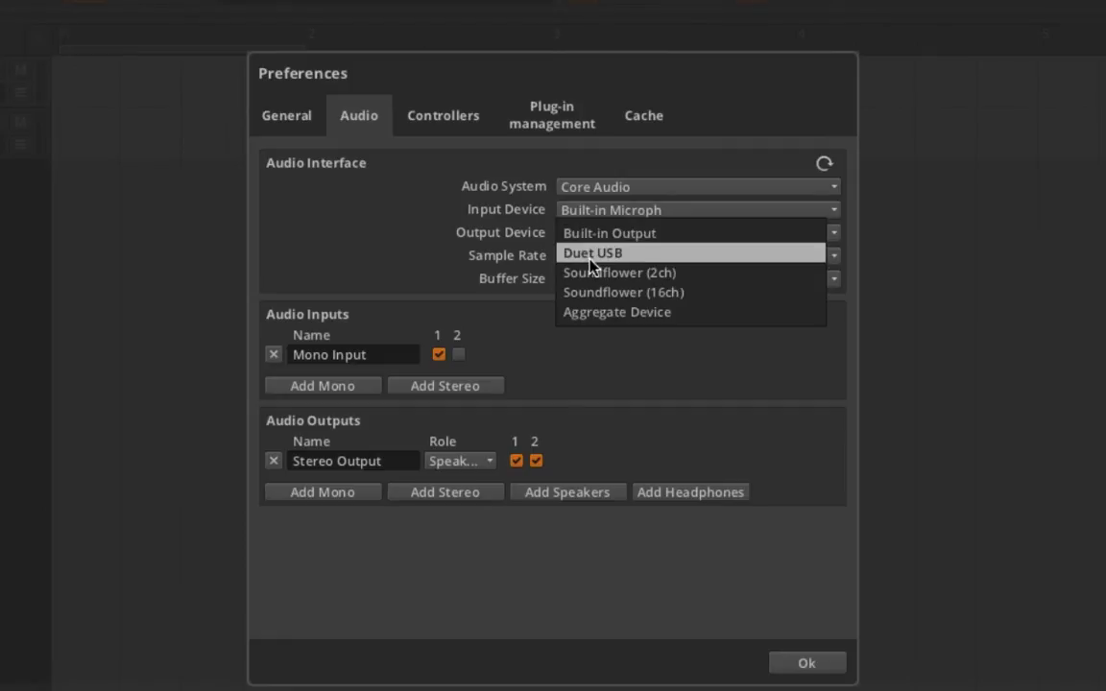
{"action": "left_click", "coordinate": [599, 254]}
{"action": "left_click", "coordinate": [597, 211]}
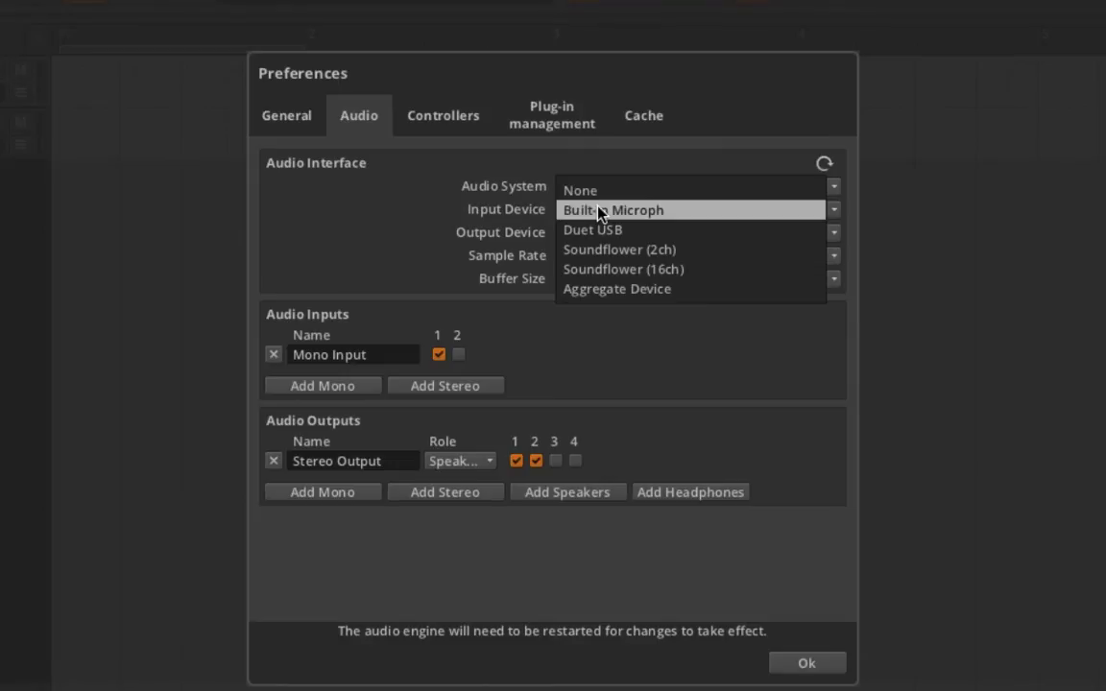
{"action": "left_click", "coordinate": [597, 211]}
{"action": "left_click", "coordinate": [622, 234]}
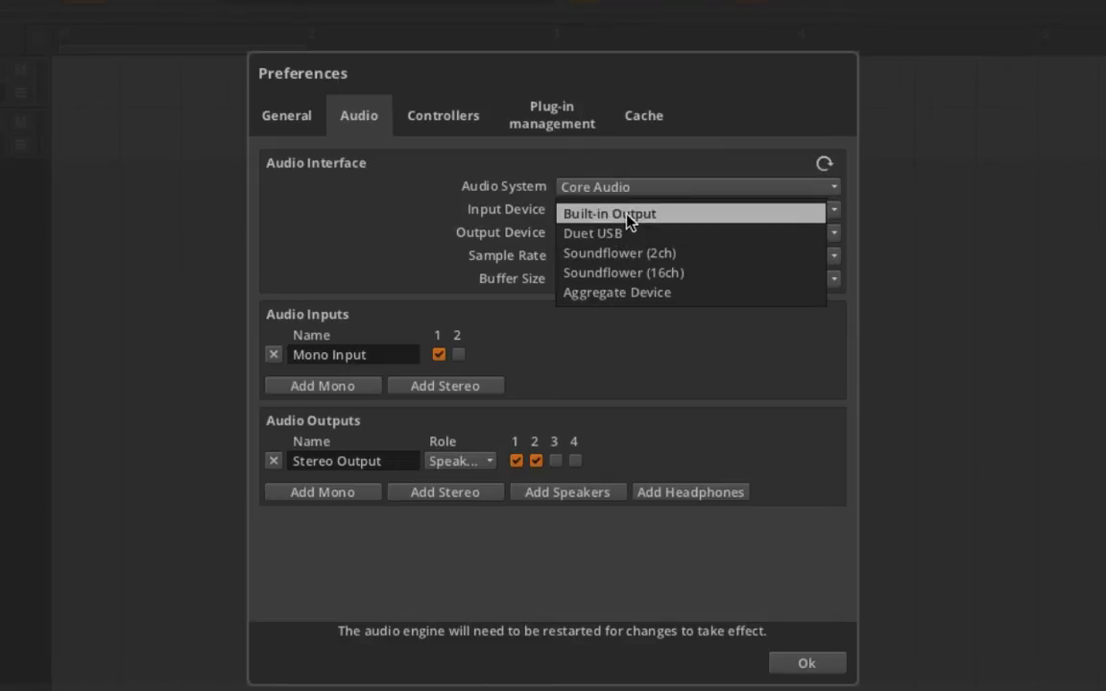
{"action": "left_click", "coordinate": [629, 217]}
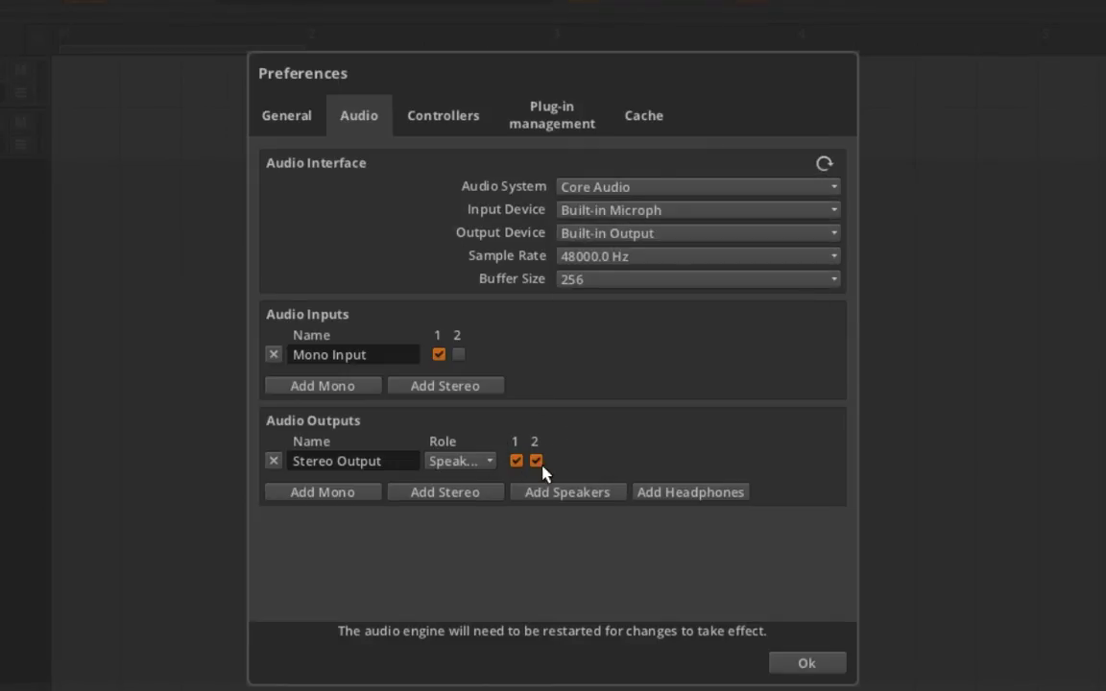
{"action": "left_click", "coordinate": [600, 233]}
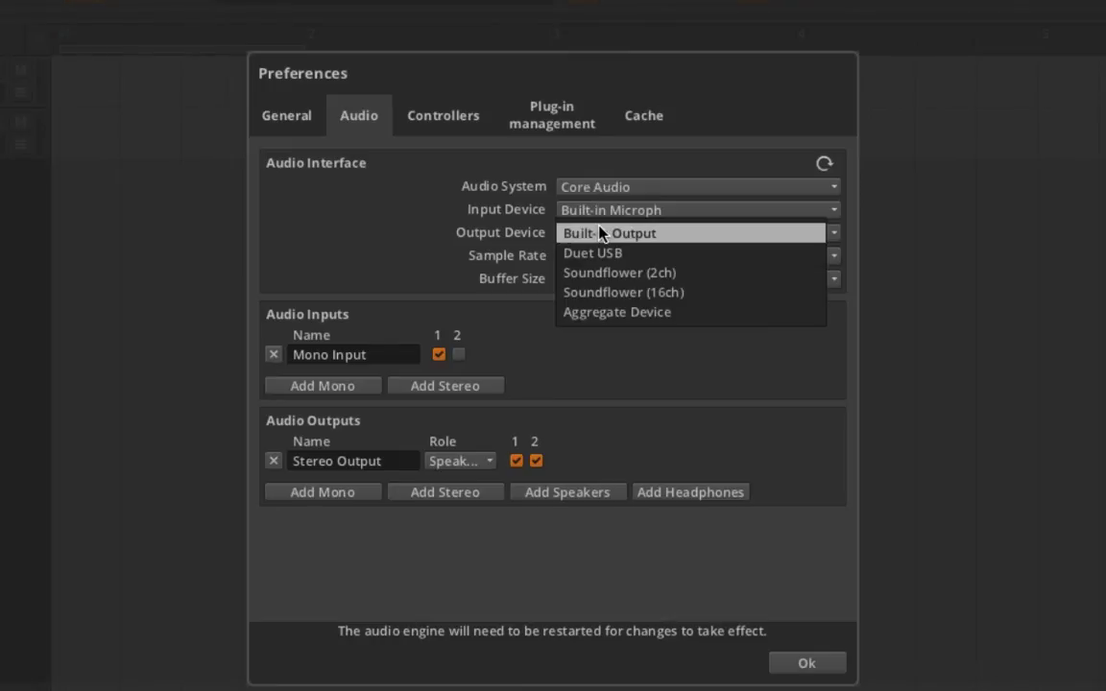
{"action": "left_click", "coordinate": [643, 253]}
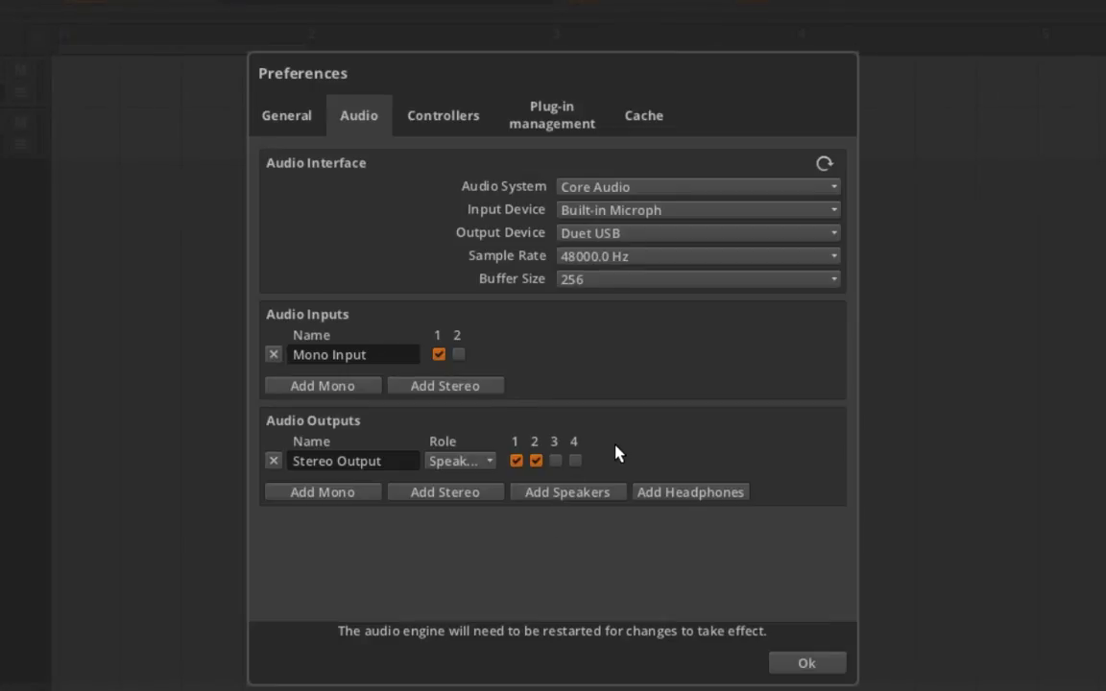
{"action": "left_click", "coordinate": [489, 463]}
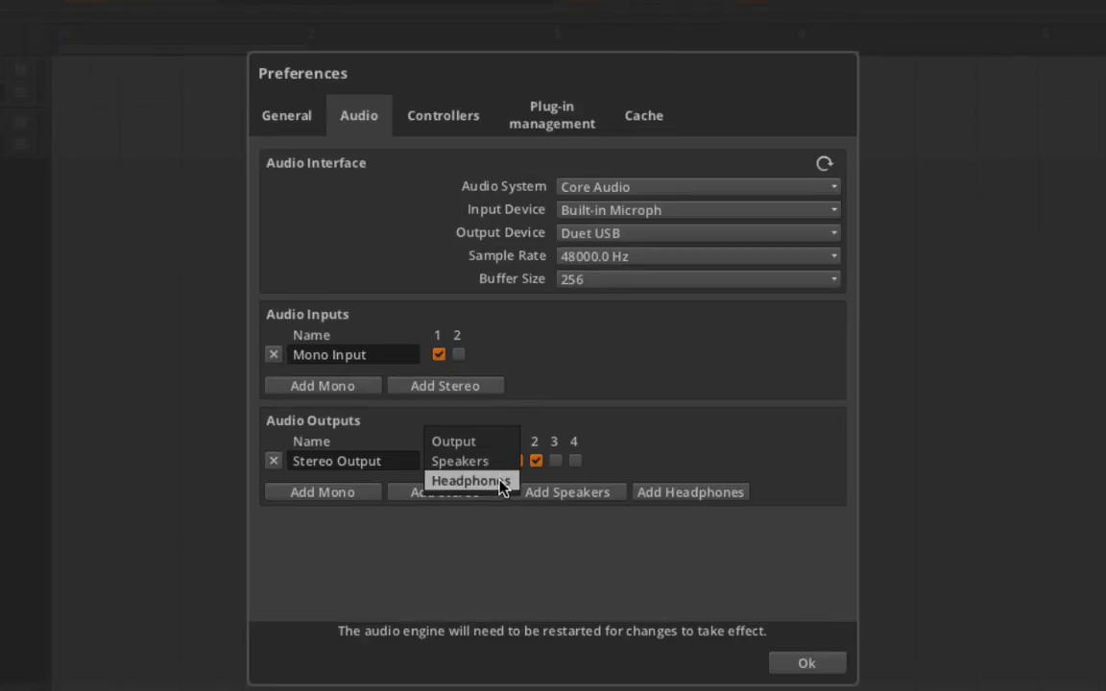
{"action": "left_click", "coordinate": [480, 490]}
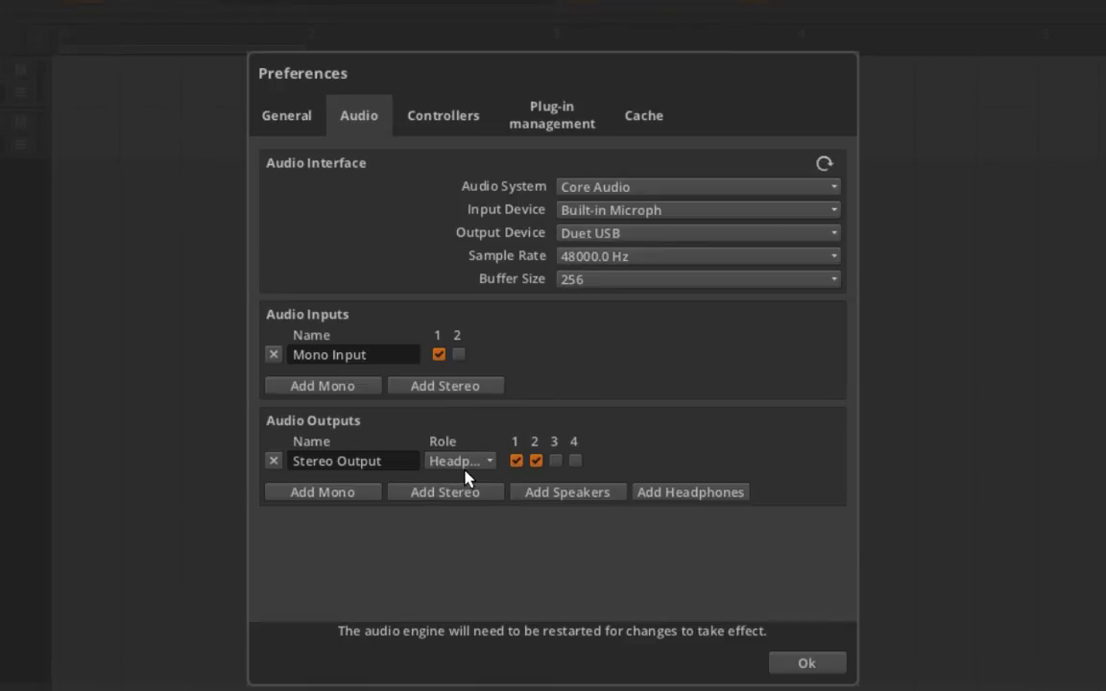
- Add a speakers output on channels 3–4 and name it KRK Rokit 8's
{"action": "left_click", "coordinate": [562, 493]}
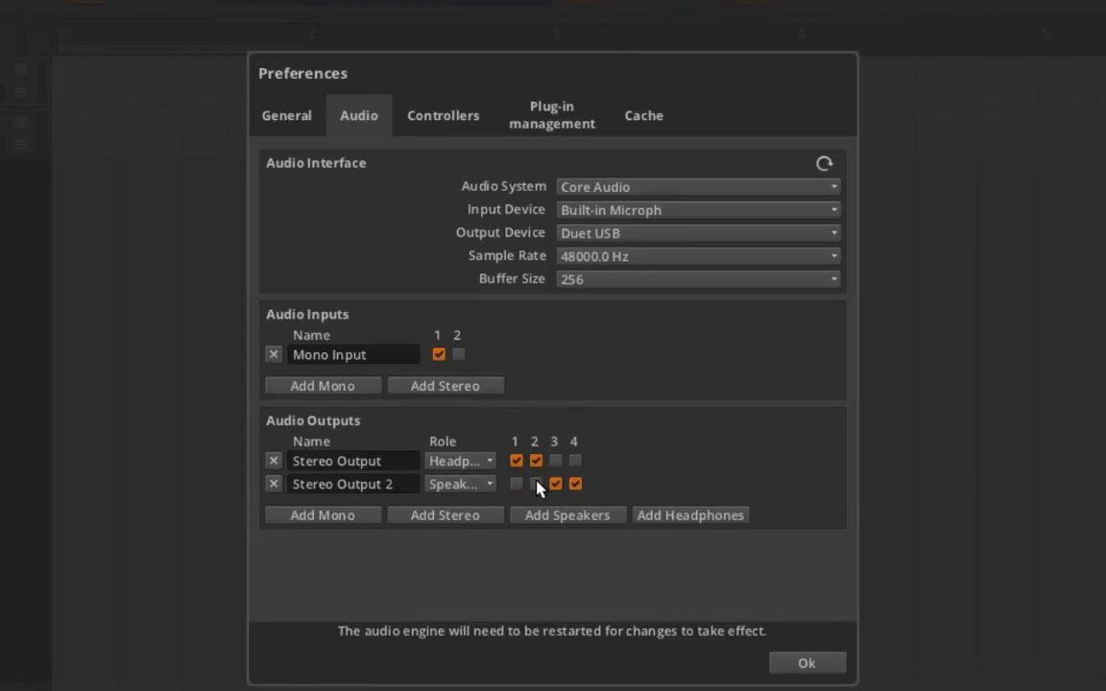
{"action": "left_click", "coordinate": [403, 480]}
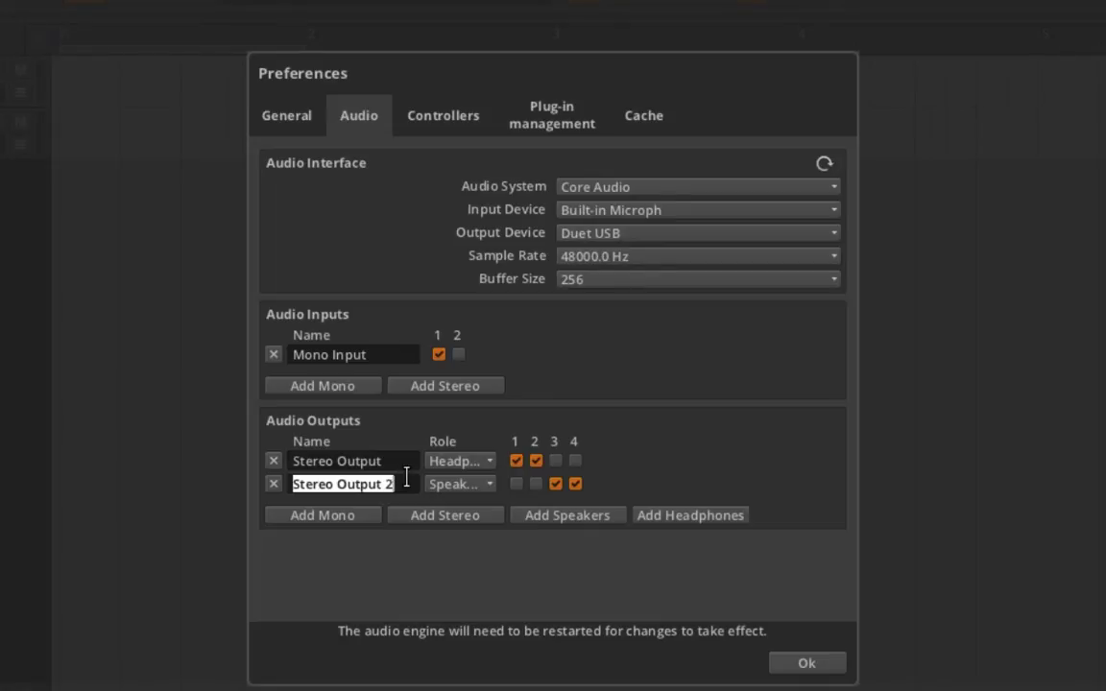
{"action": "key", "text": "BackSpace"}
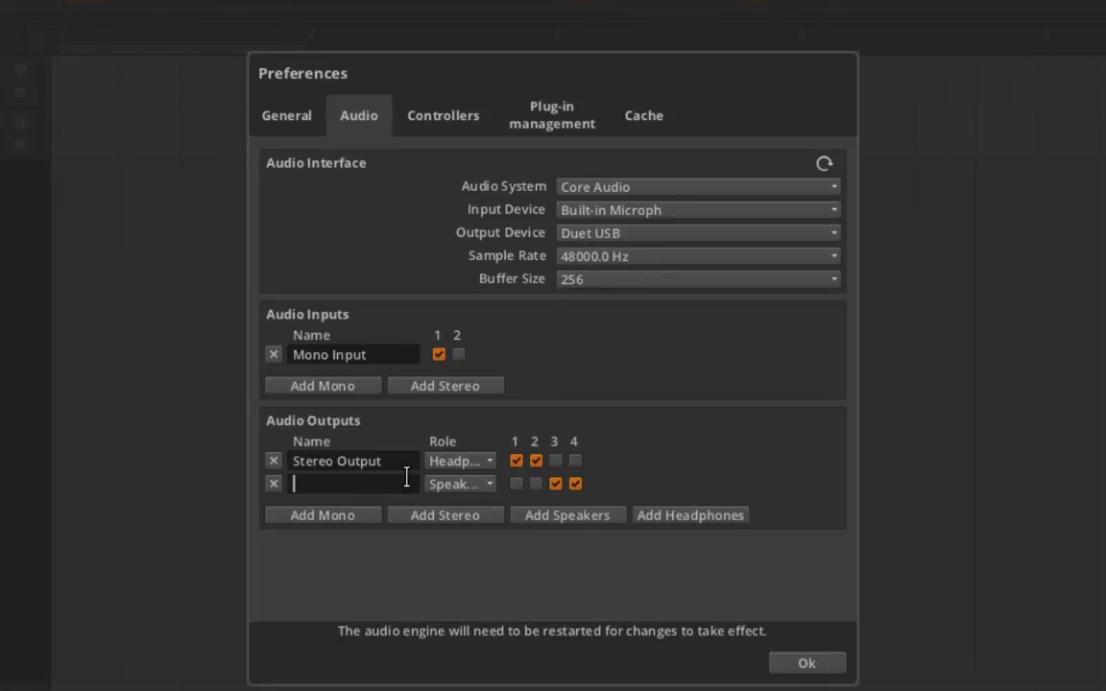
{"action": "type", "text": "KRK Rokit 8's"}
- Rename the headphones Stereo Output to Phonwa
{"action": "left_click", "coordinate": [409, 455]}
{"action": "key", "text": "super+a"}
{"action": "key", "text": "BackSpace"}
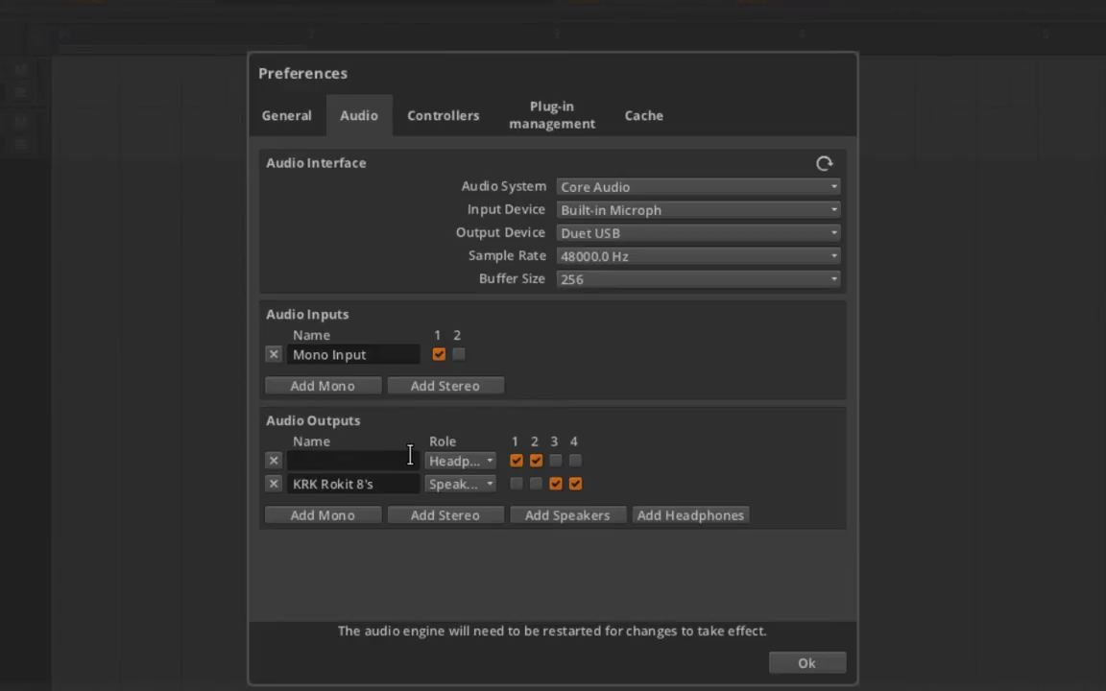
{"action": "type", "text": "Phonwa"}
- Leave Bitwig's sample rate at 48000 Hz and open the Duet panel from the Apogee Maestro menu-bar item
{"action": "left_click", "coordinate": [608, 263]}
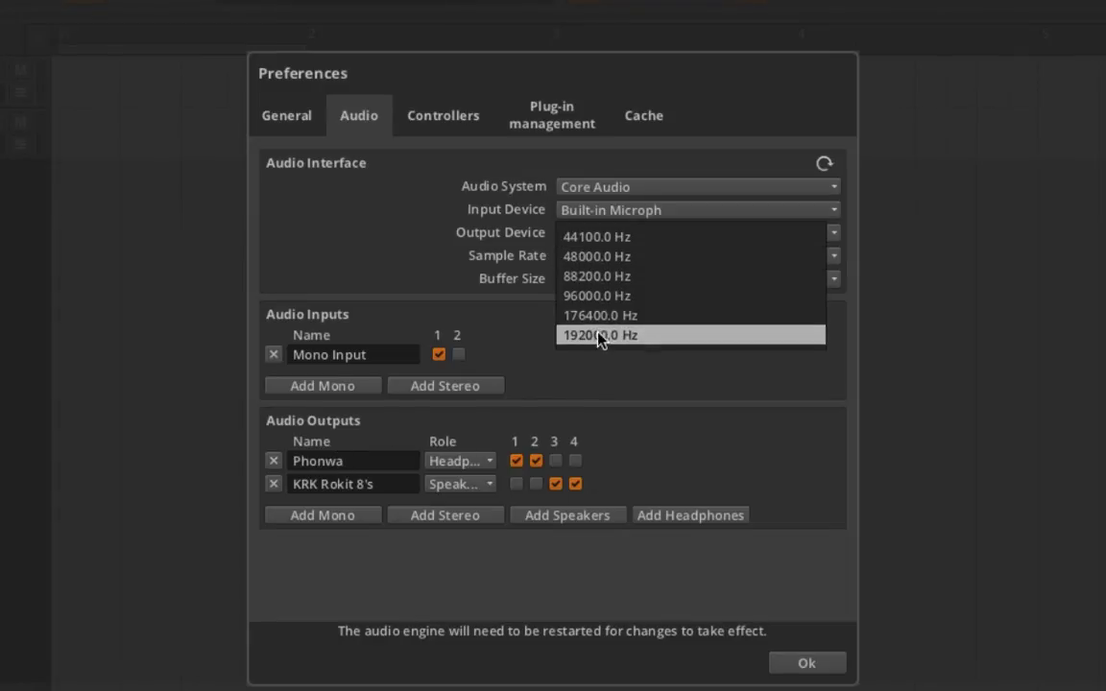
{"action": "left_click", "coordinate": [480, 267]}
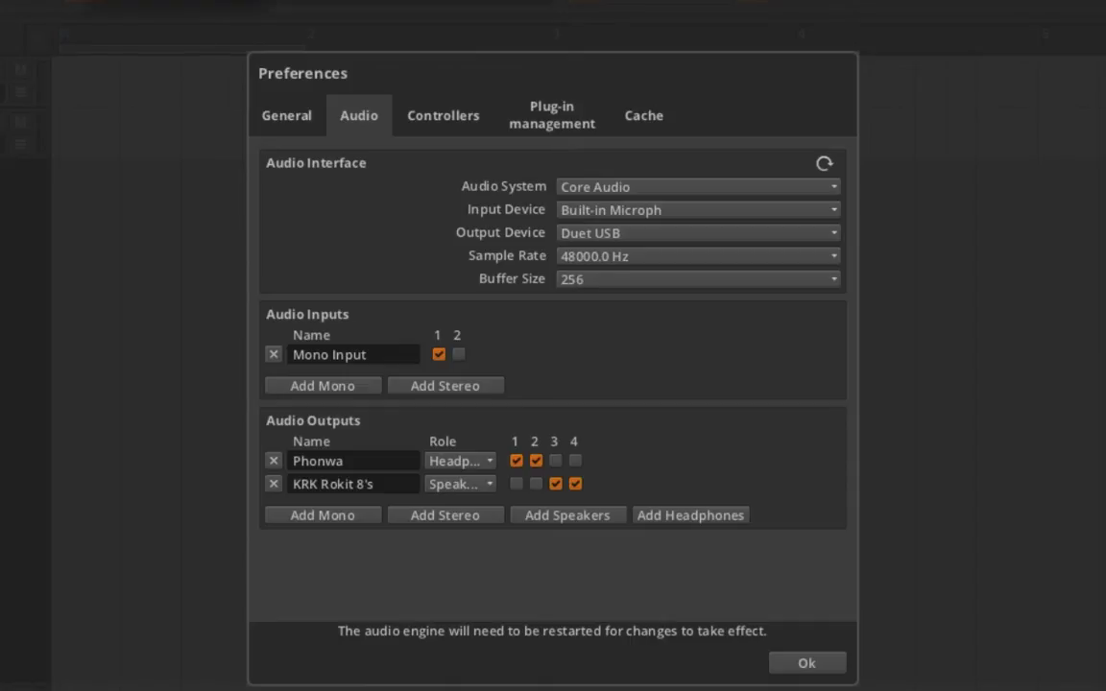
{"action": "left_click", "coordinate": [153, 6]}
{"action": "left_click", "coordinate": [161, 26]}
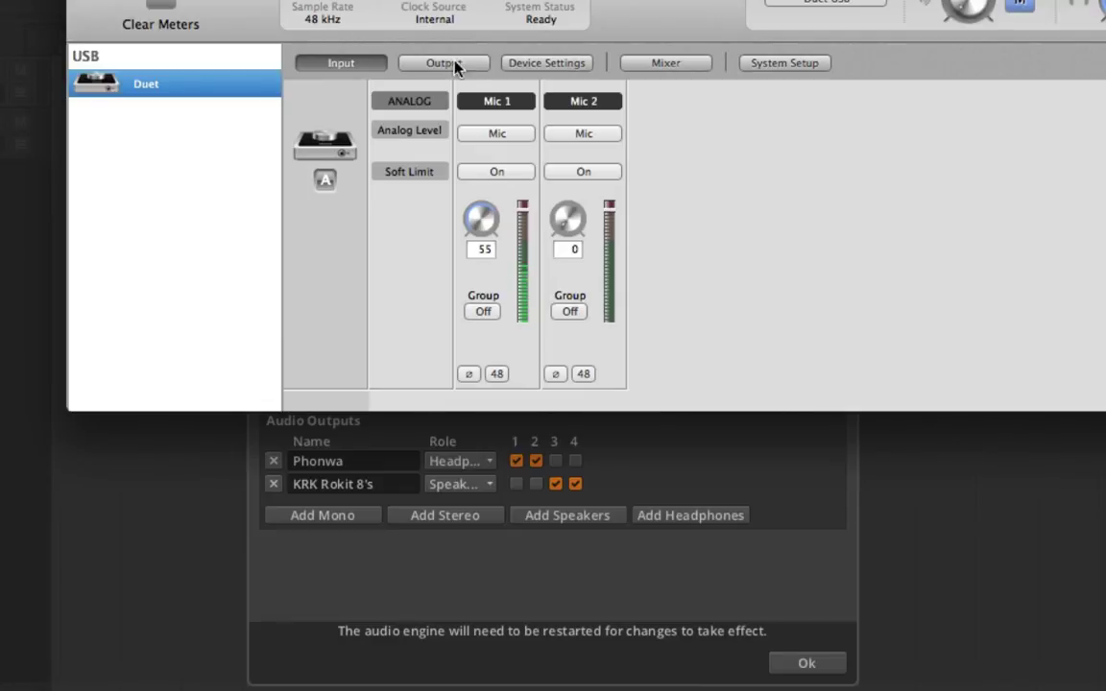
- Confirm the Duet's System Setup sample rate stays at 48 kHz, then hide Maestro
{"action": "left_click", "coordinate": [746, 67]}
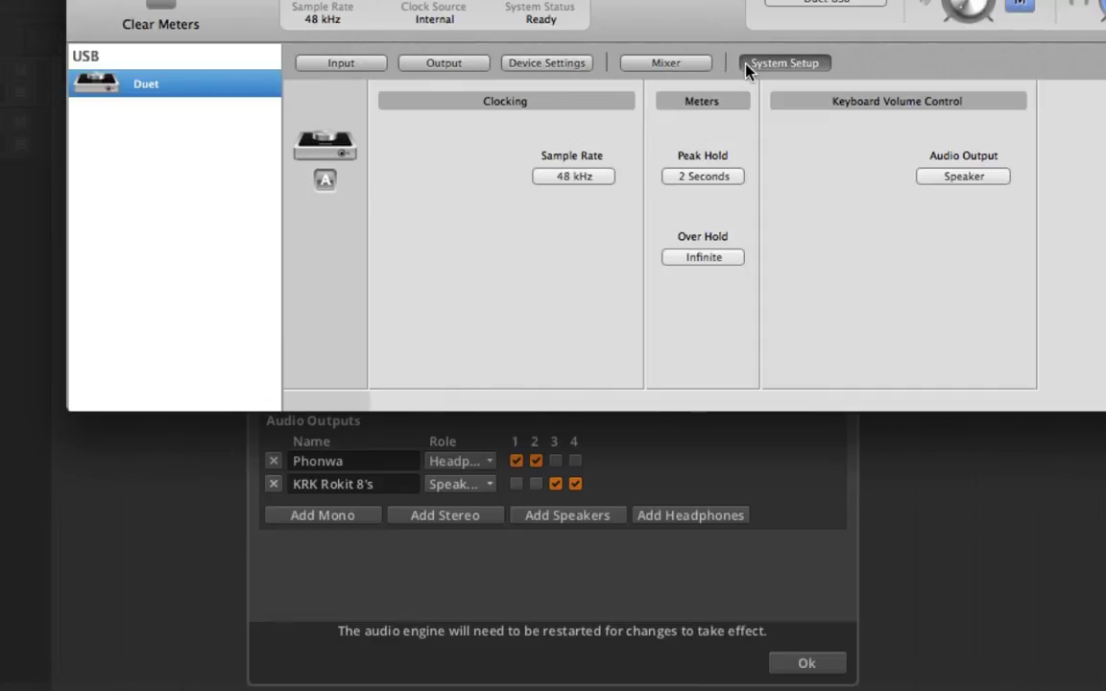
{"action": "left_click", "coordinate": [574, 175]}
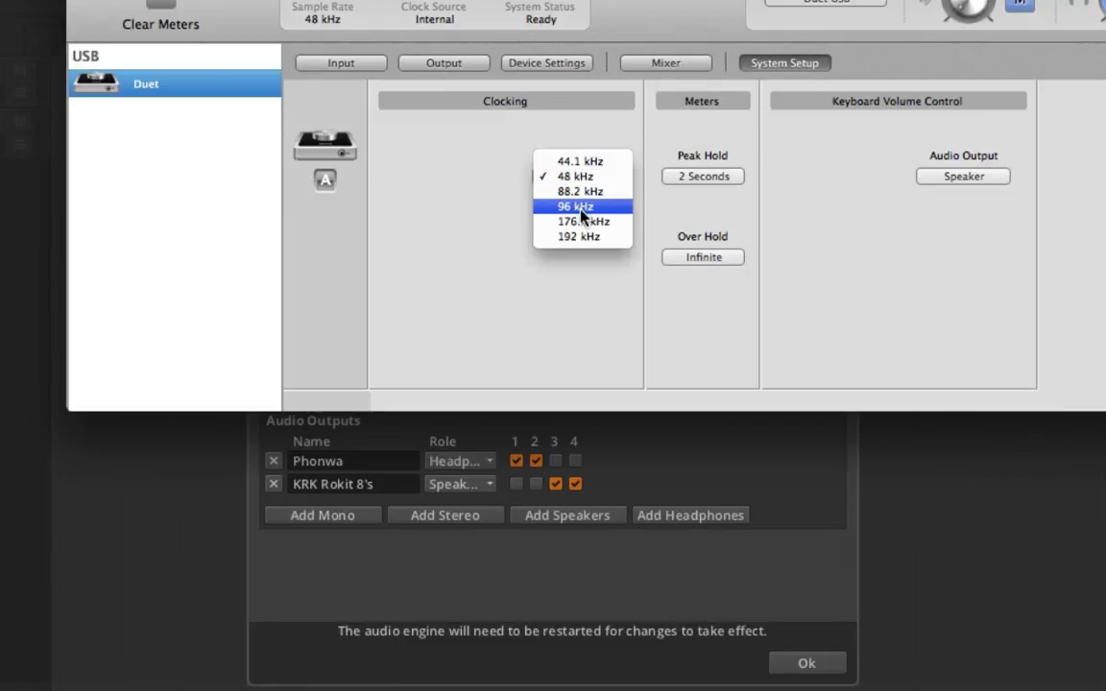
{"action": "left_click", "coordinate": [467, 206]}
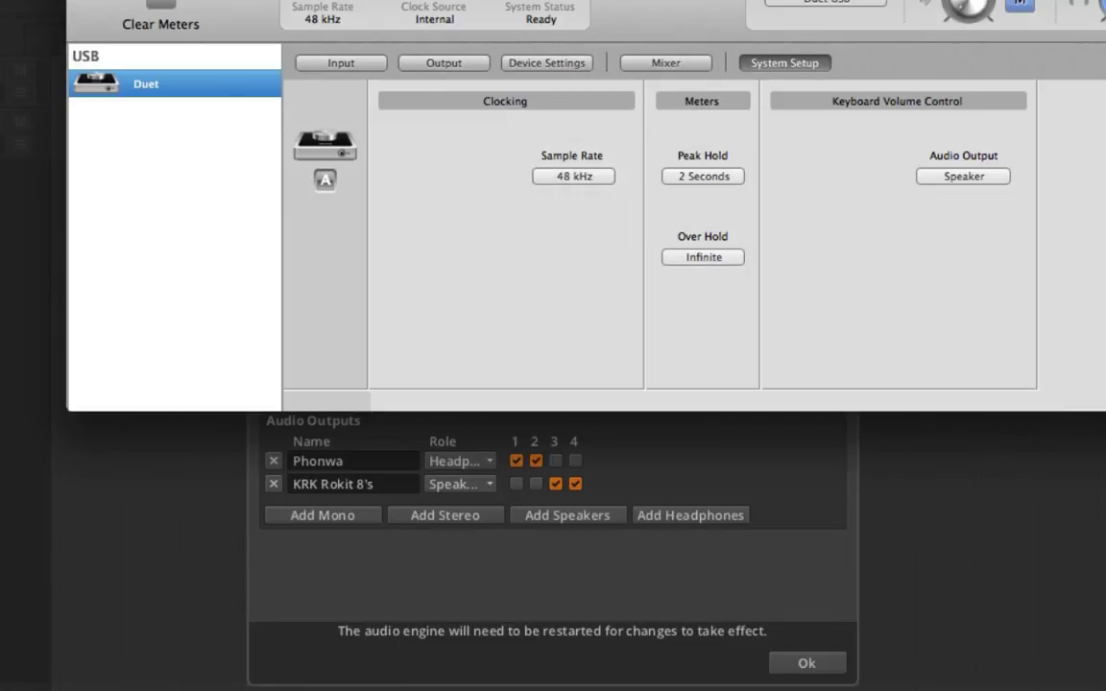
{"action": "key", "text": "super+q"}
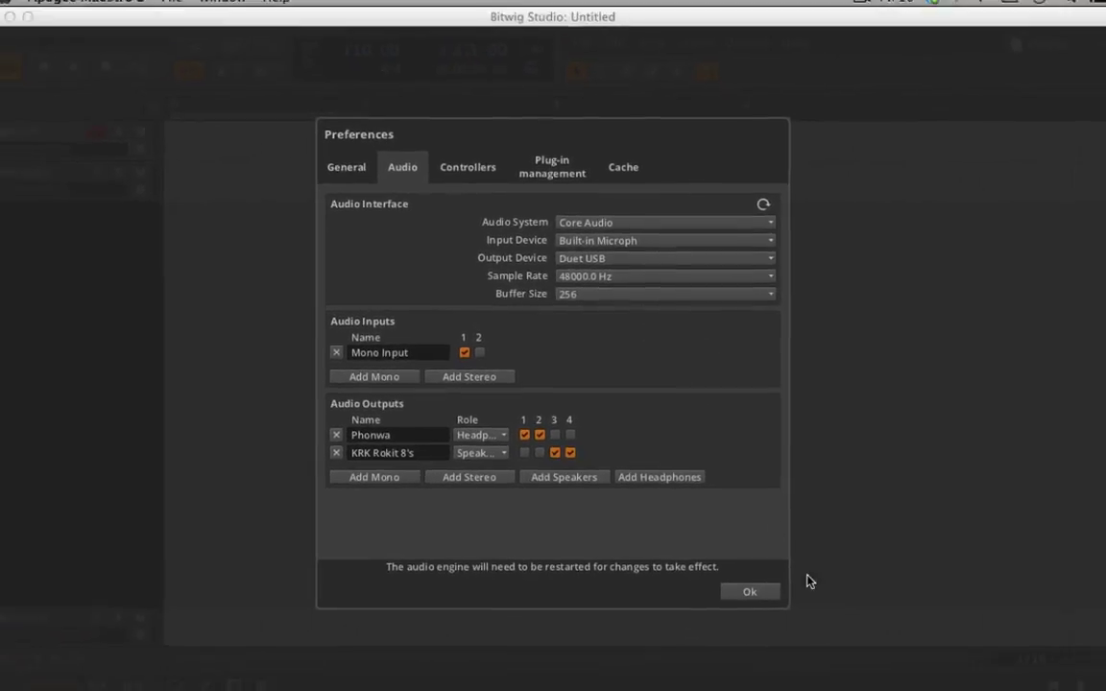
- Confirm the audio preferences with Ok and add a Polysynth to the Inst 1 device chain
{"action": "left_click", "coordinate": [743, 585]}
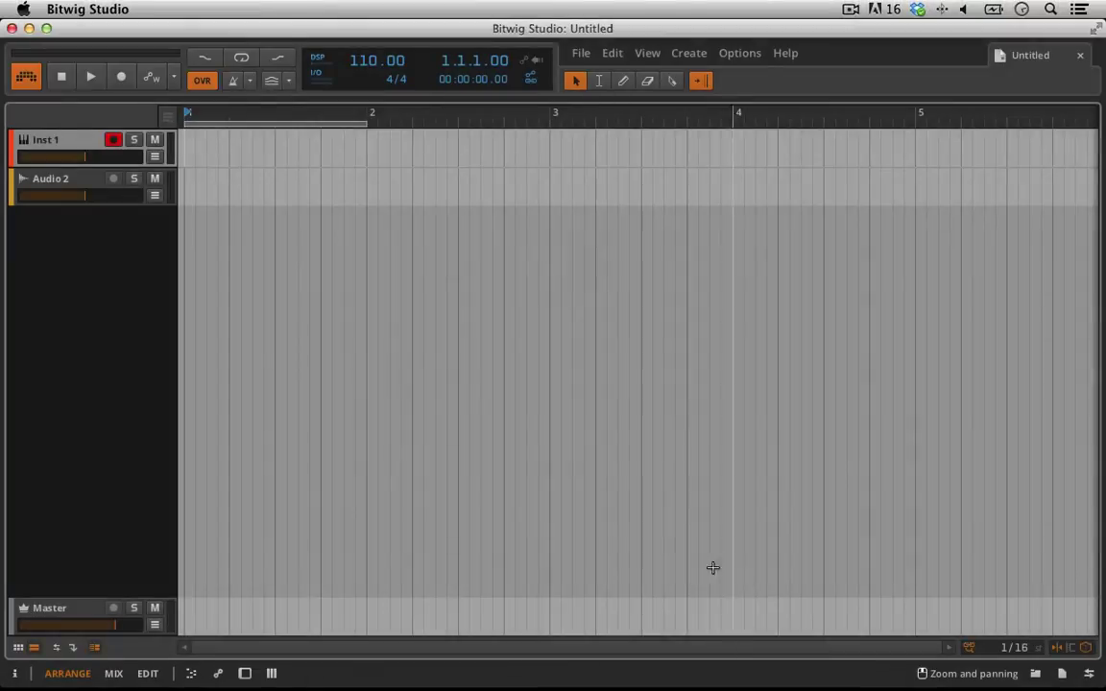
{"action": "double_click", "coordinate": [62, 142]}
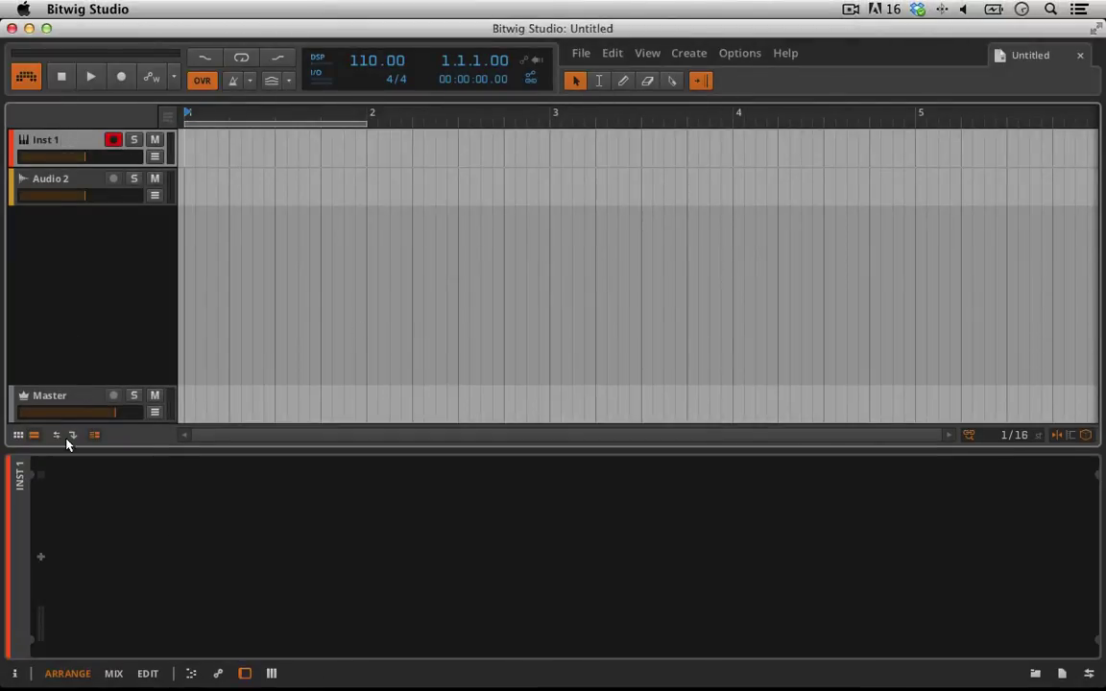
{"action": "left_click", "coordinate": [40, 556]}
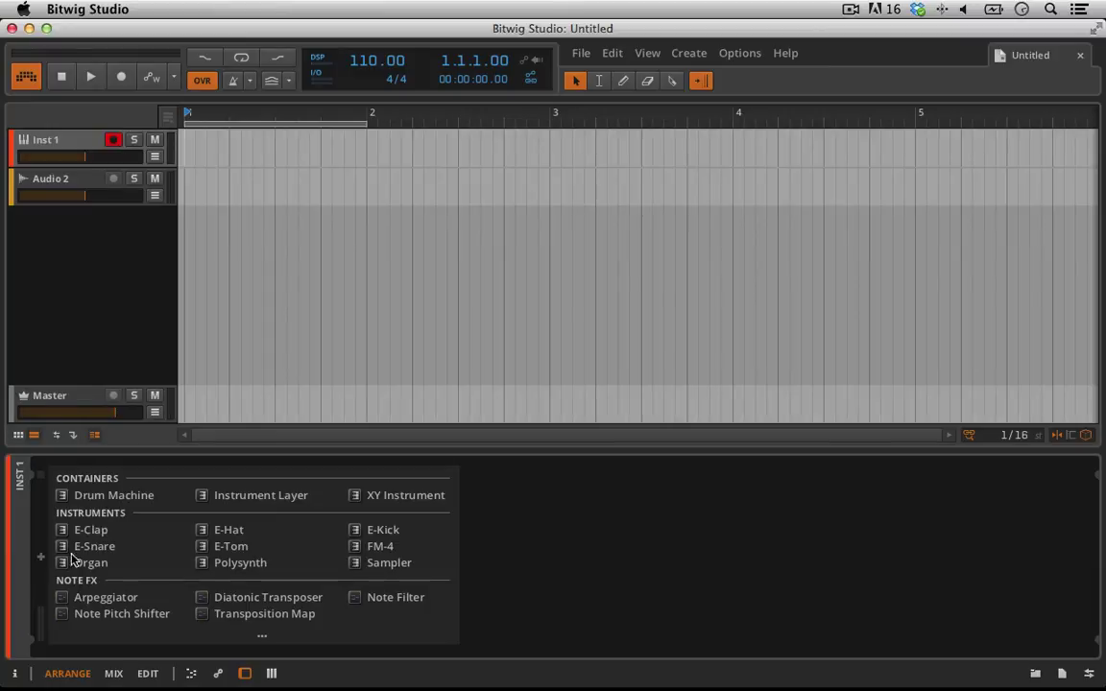
{"action": "left_click", "coordinate": [244, 566]}
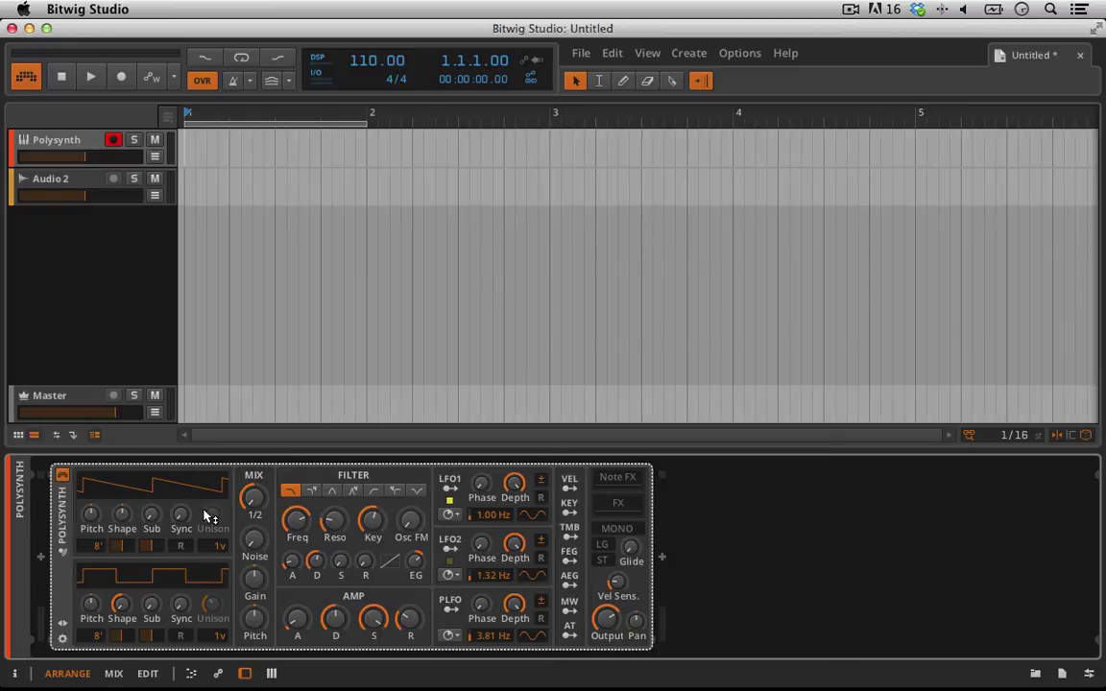
- Select Audio 2, show its track settings, and disarm the Polysynth track
{"action": "left_click", "coordinate": [76, 185]}
{"action": "left_click", "coordinate": [15, 673]}
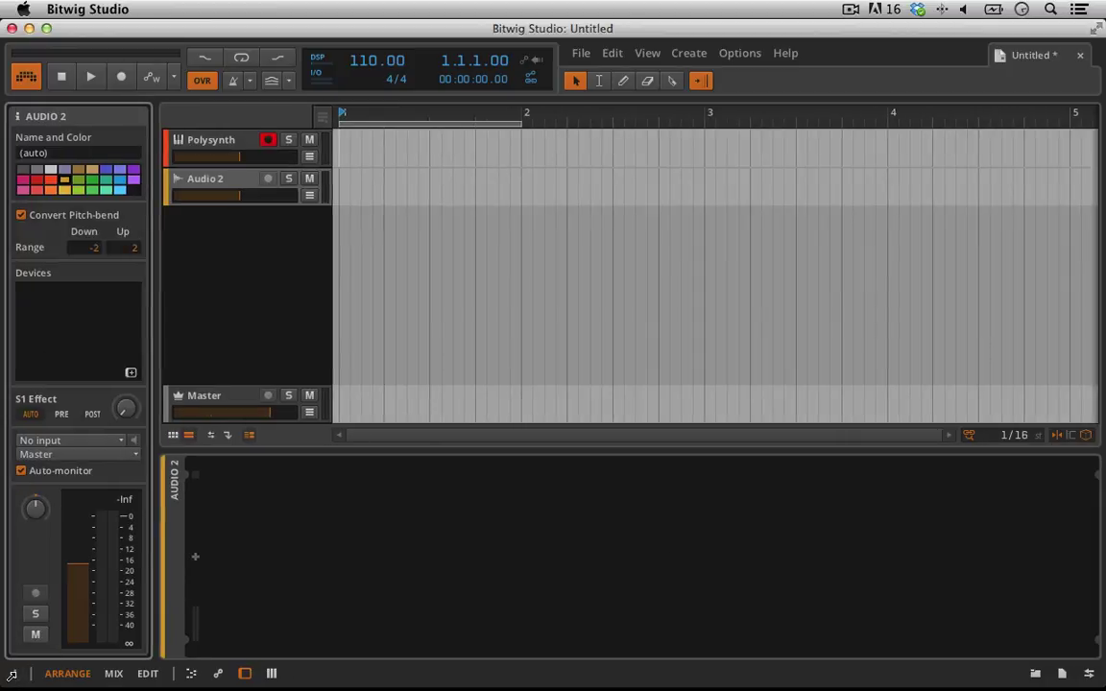
{"action": "left_click", "coordinate": [268, 141]}
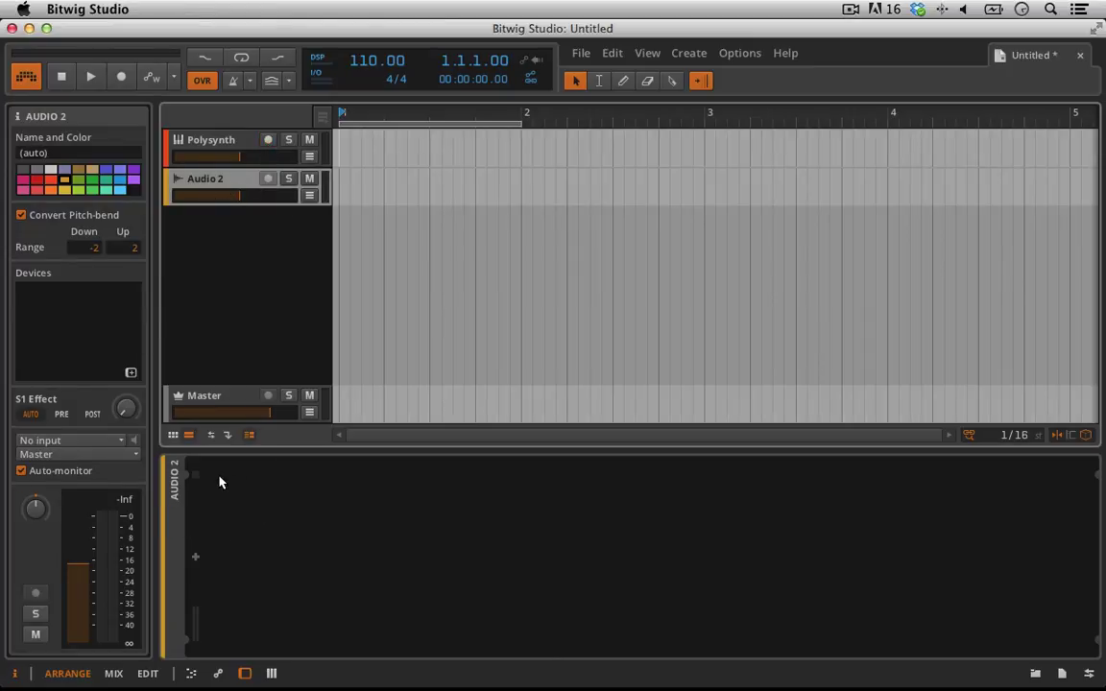
- Set Audio 2's input to Mono Input with input monitoring and Auto-monitor off
{"action": "left_click", "coordinate": [121, 442]}
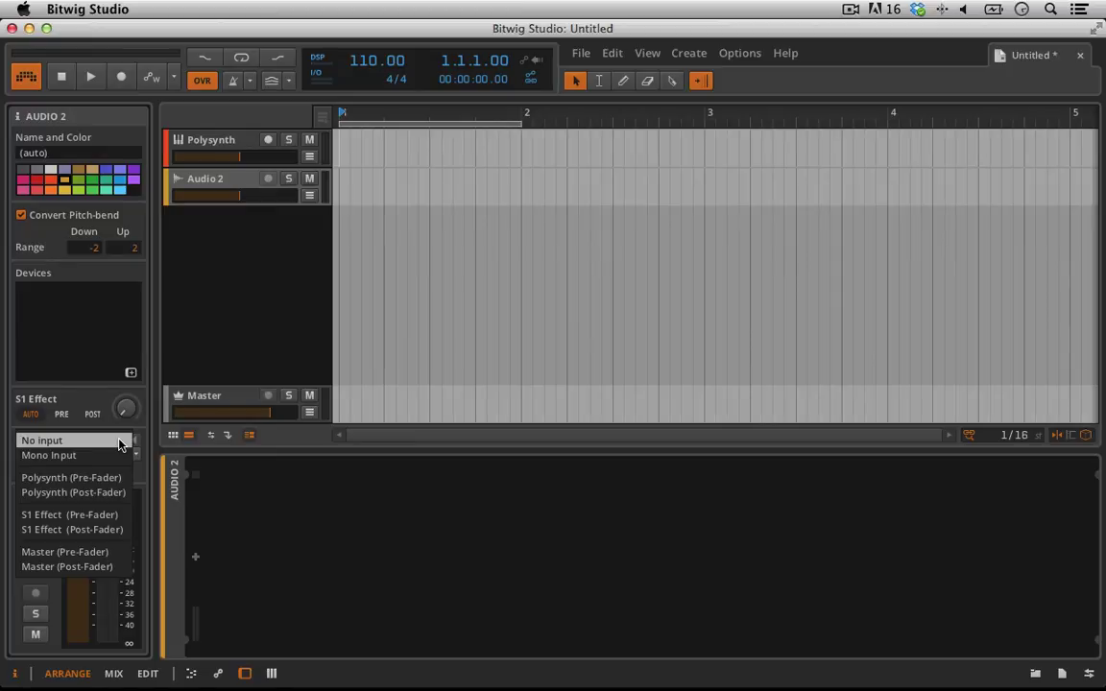
{"action": "left_click", "coordinate": [98, 457]}
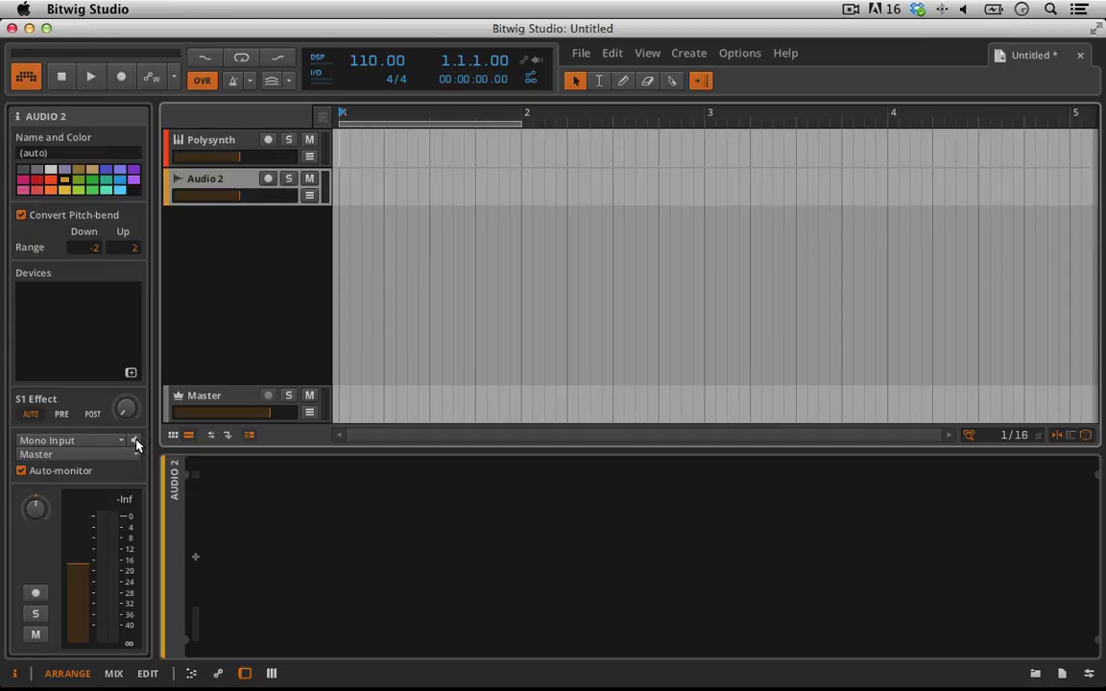
{"action": "left_click", "coordinate": [135, 441]}
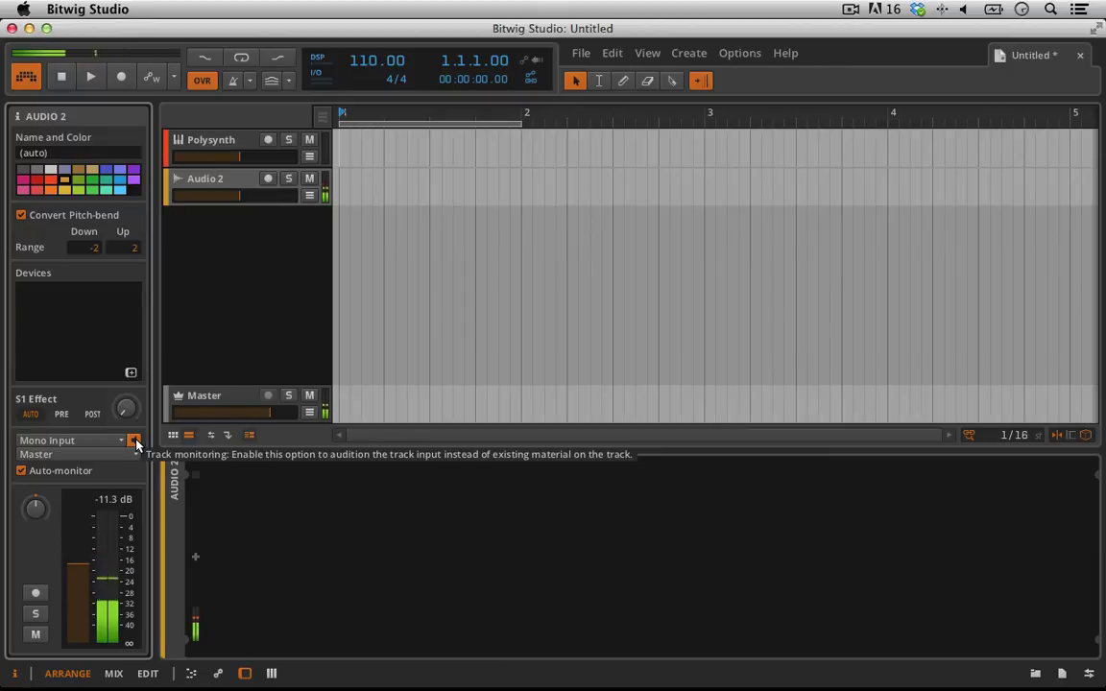
{"action": "left_click", "coordinate": [134, 441]}
{"action": "left_click", "coordinate": [18, 472]}
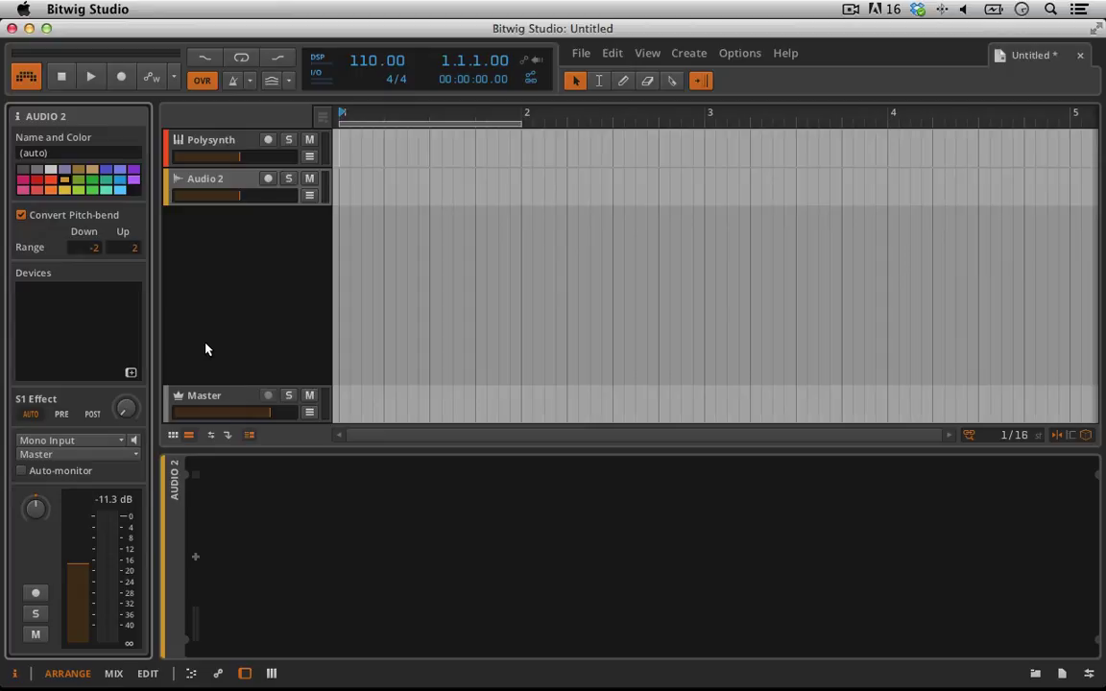
- Arm Audio 2 and record about two bars from the mono input
{"action": "left_click", "coordinate": [268, 180]}
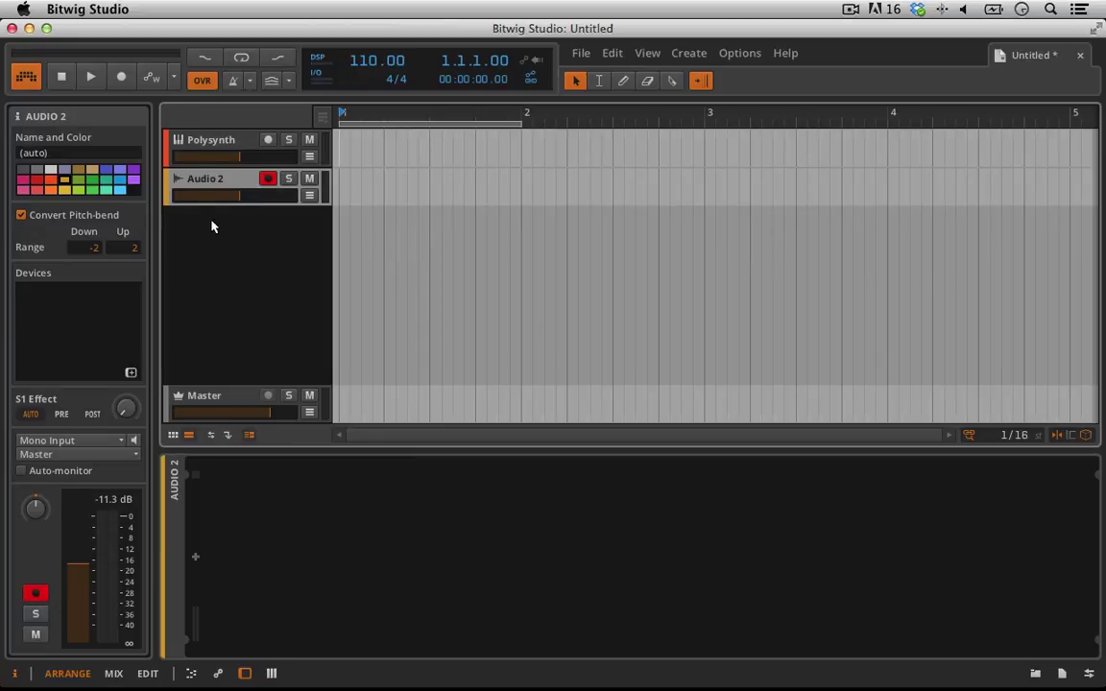
{"action": "left_click", "coordinate": [121, 77]}
{"action": "left_click", "coordinate": [91, 77]}
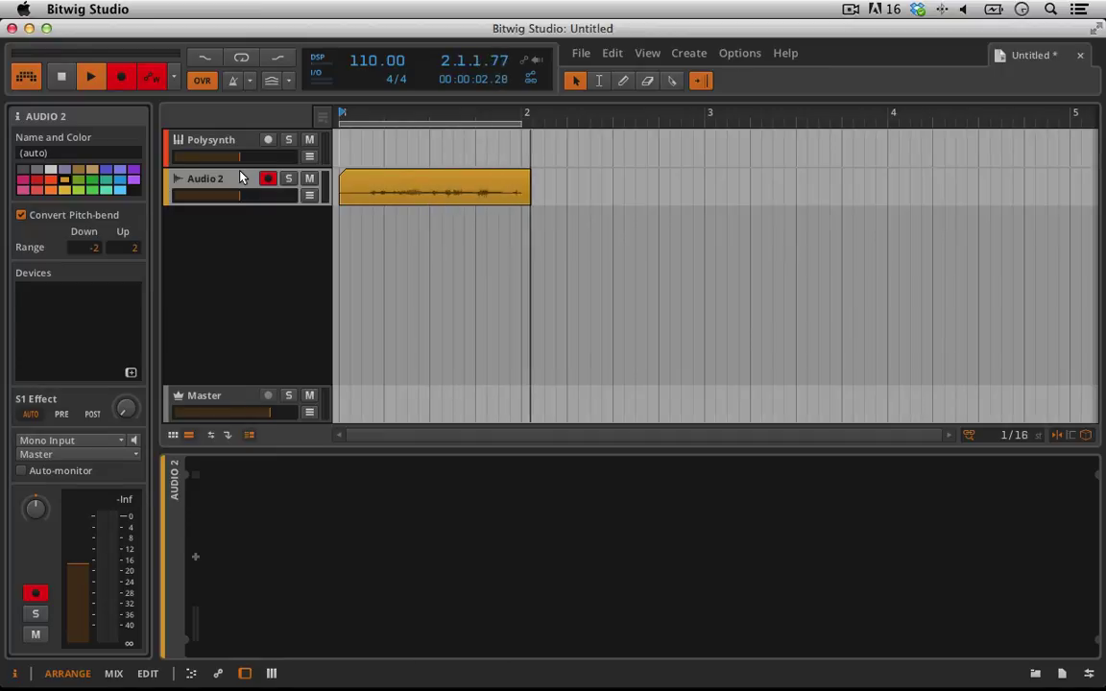
{"action": "left_click", "coordinate": [61, 76]}
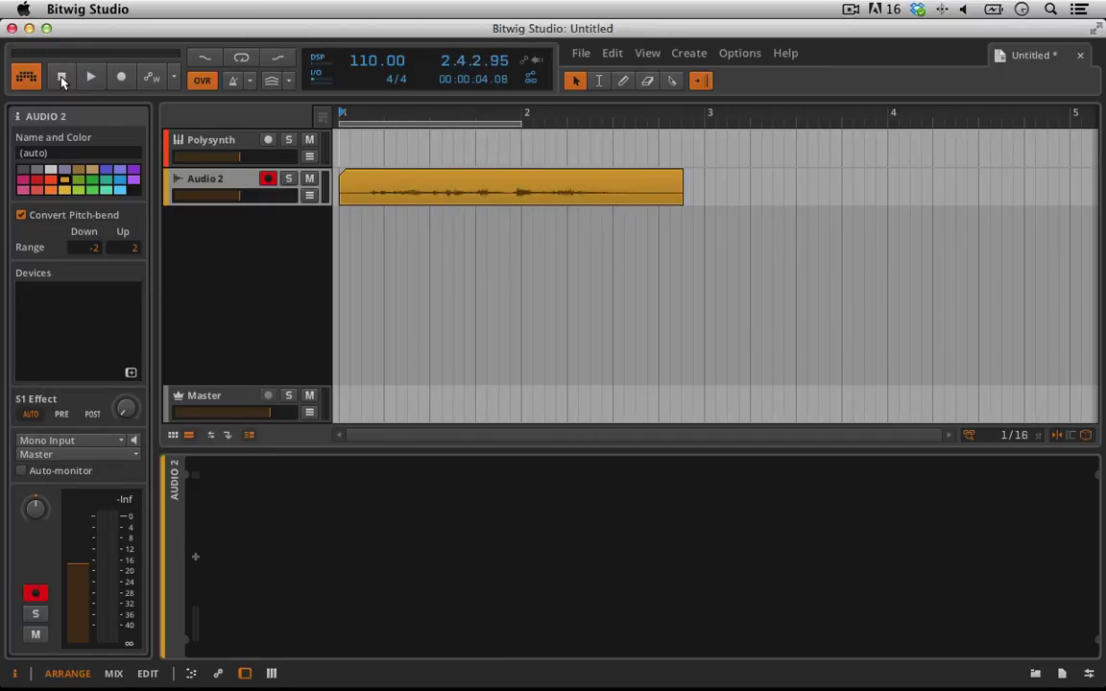
- Solo Audio 2 and play back the new recording
{"action": "left_click", "coordinate": [288, 179]}
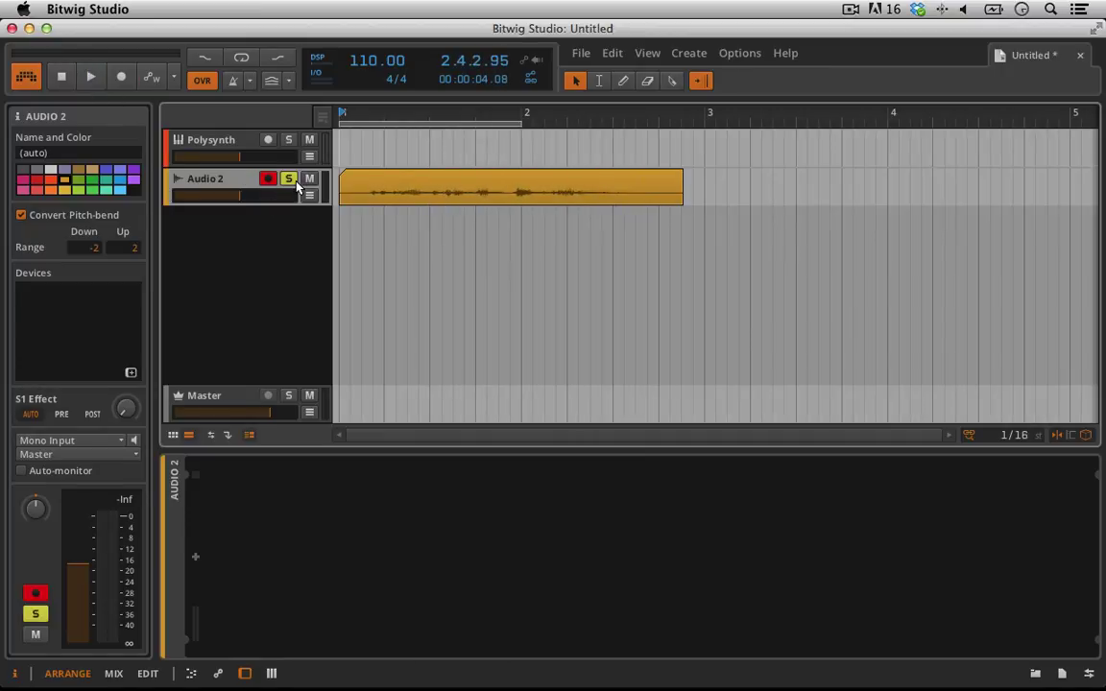
{"action": "left_click", "coordinate": [91, 79]}
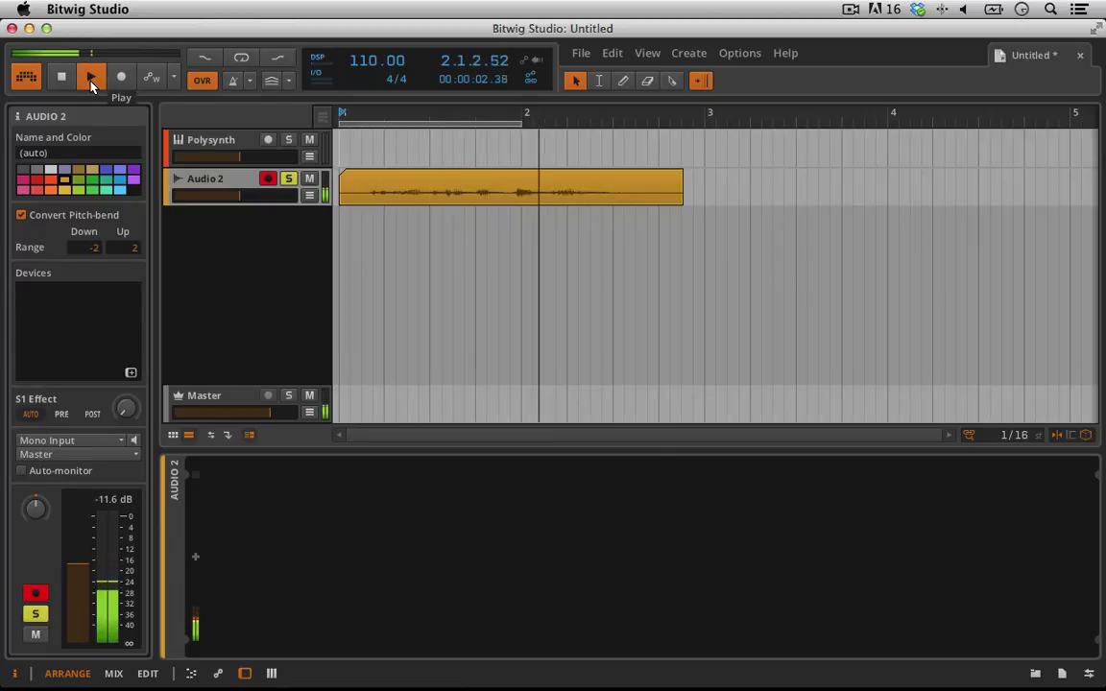
{"action": "left_click", "coordinate": [61, 77]}
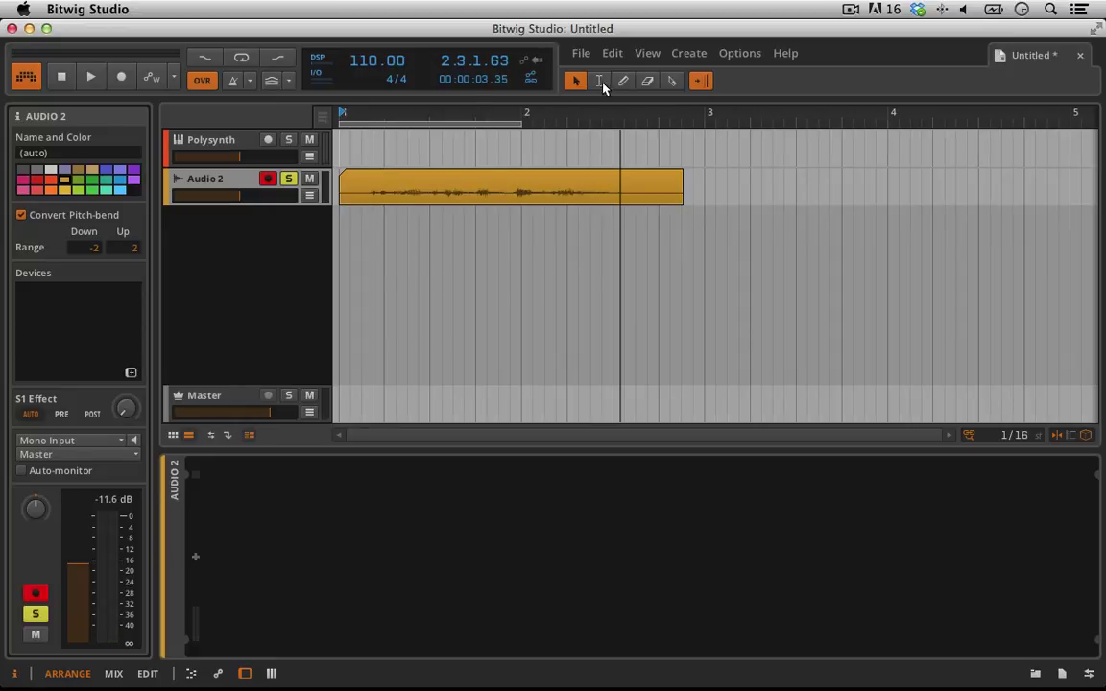
- Set the audio input device to Duet USB in the audio preferences
{"action": "left_click", "coordinate": [737, 53]}
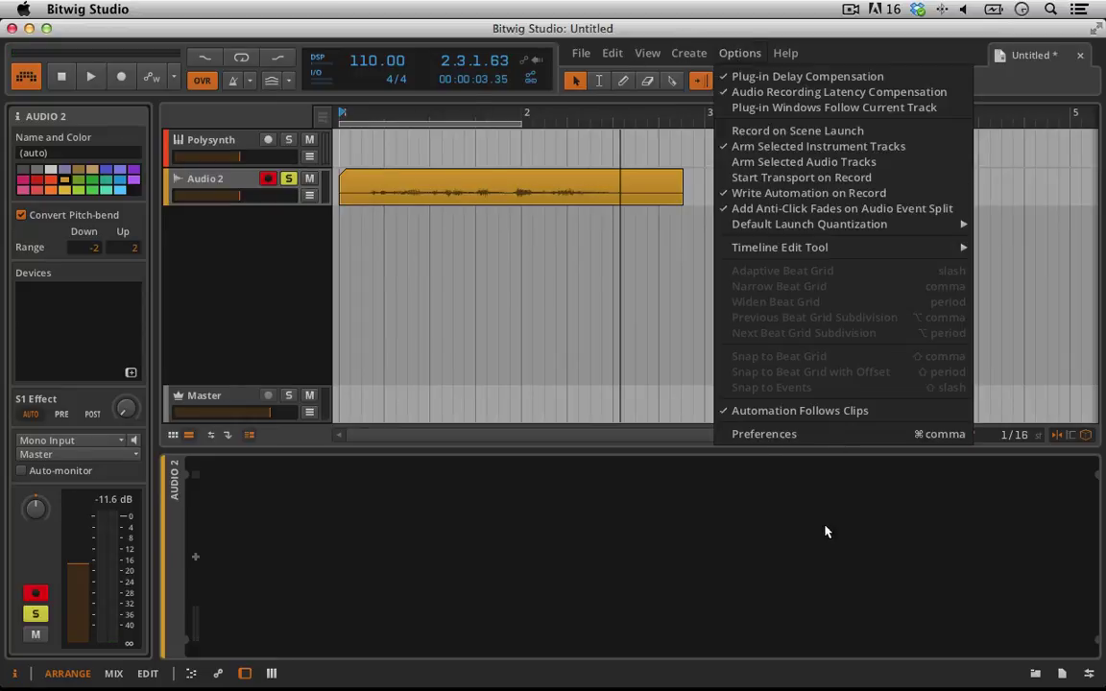
{"action": "left_click", "coordinate": [735, 434]}
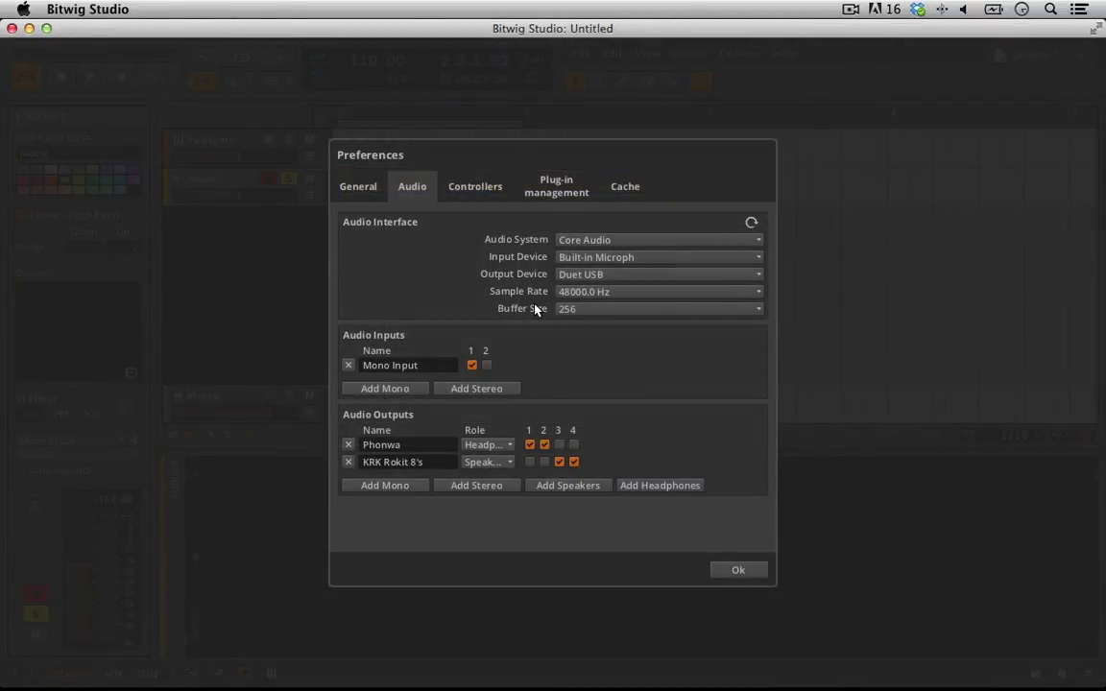
{"action": "left_click", "coordinate": [594, 261]}
{"action": "left_click", "coordinate": [602, 274]}
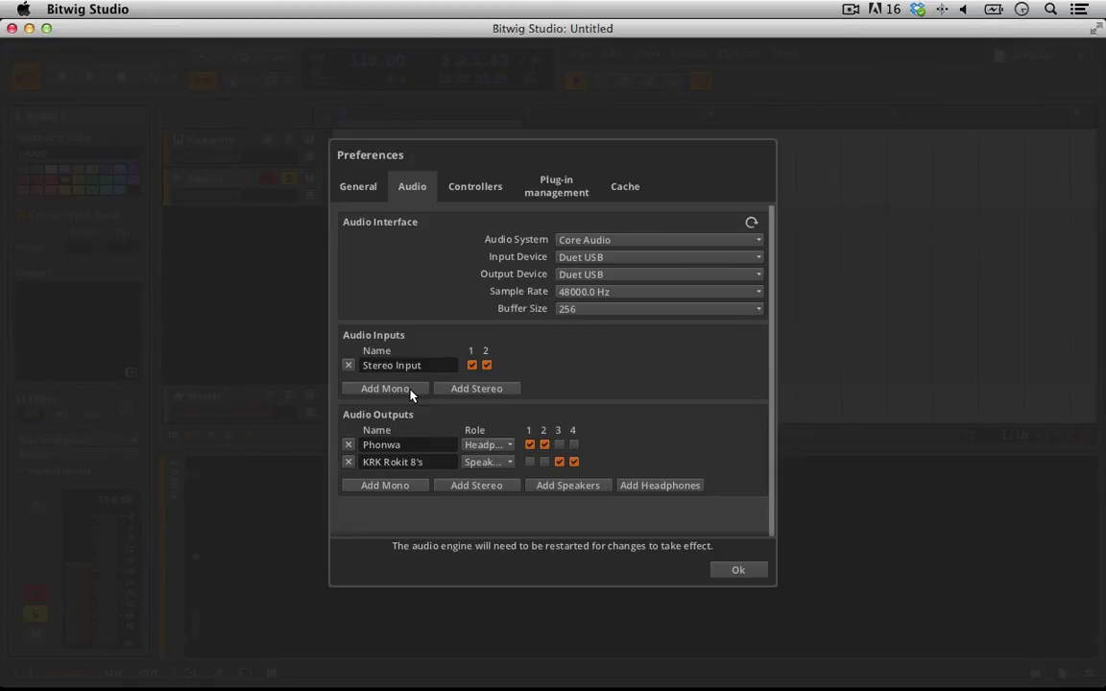
- Replace the Stereo Input with a mono channel-1 input named MIC ONE and apply
{"action": "left_click", "coordinate": [349, 365]}
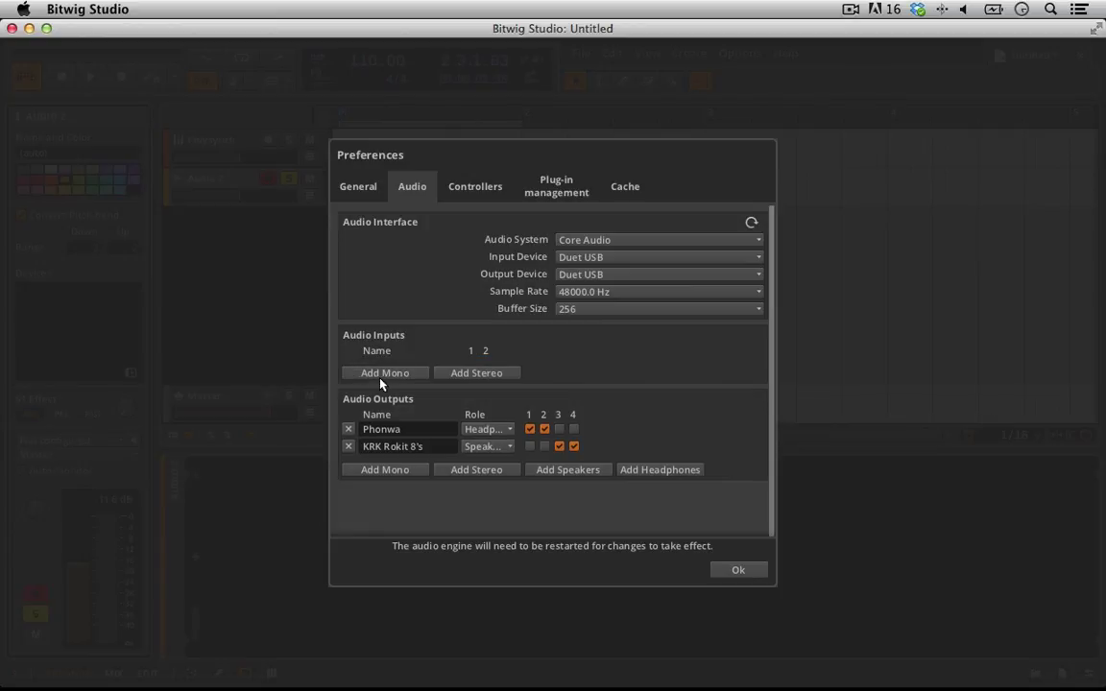
{"action": "left_click", "coordinate": [381, 377]}
{"action": "left_click", "coordinate": [439, 368]}
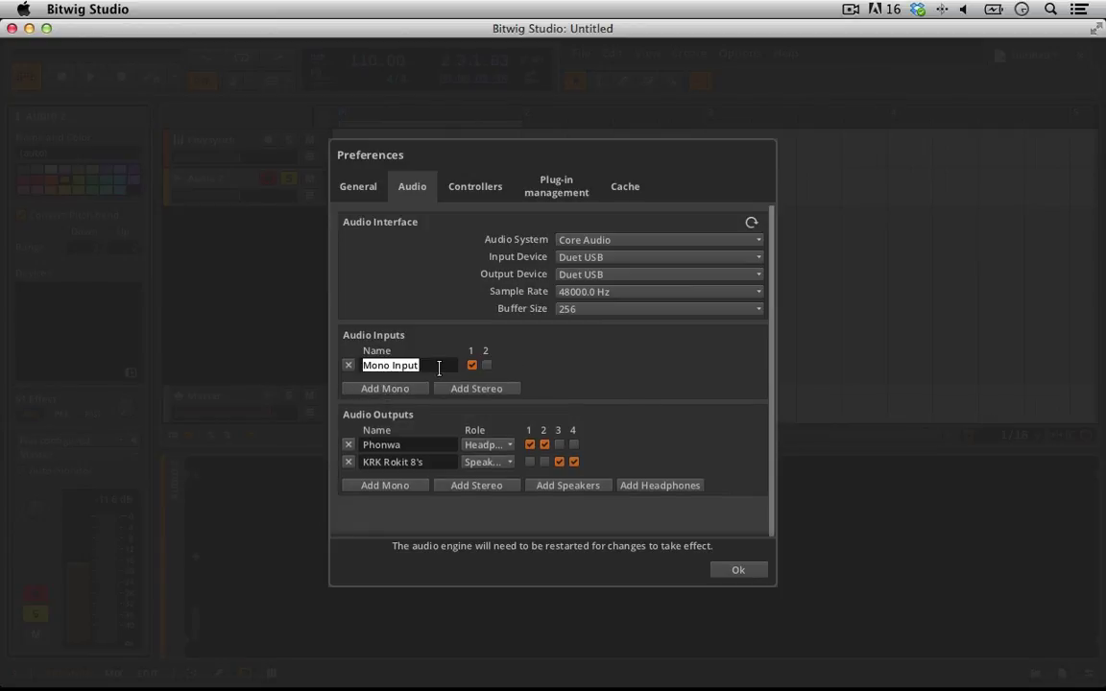
{"action": "key", "text": "BackSpace"}
{"action": "key", "text": "Return"}
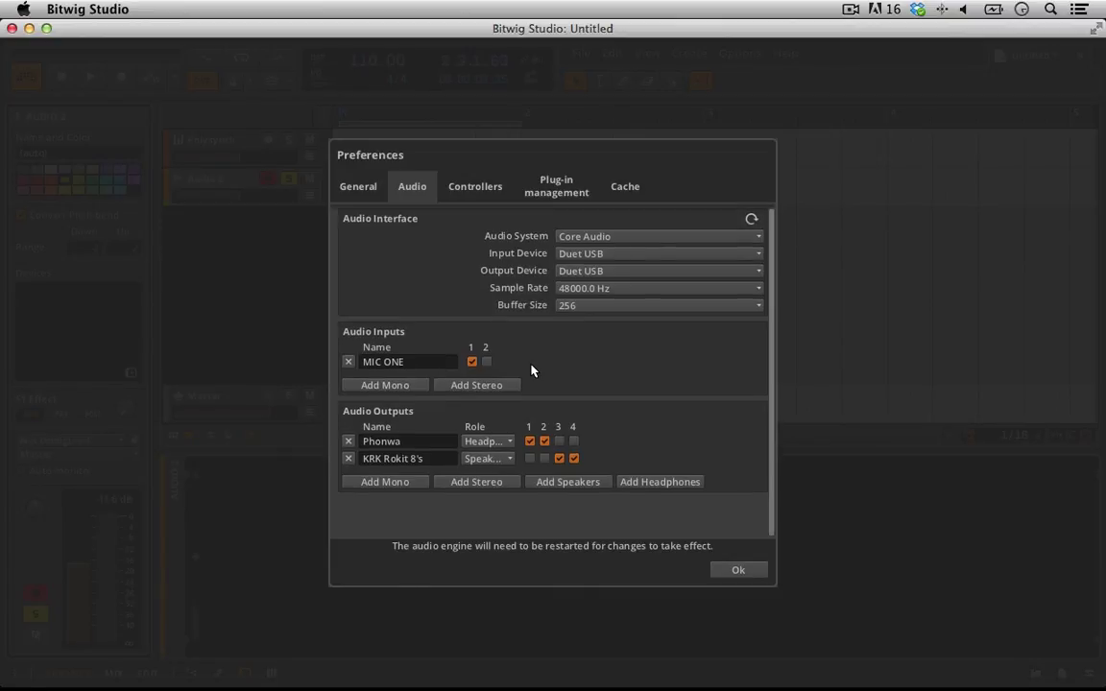
{"action": "left_click", "coordinate": [734, 571]}
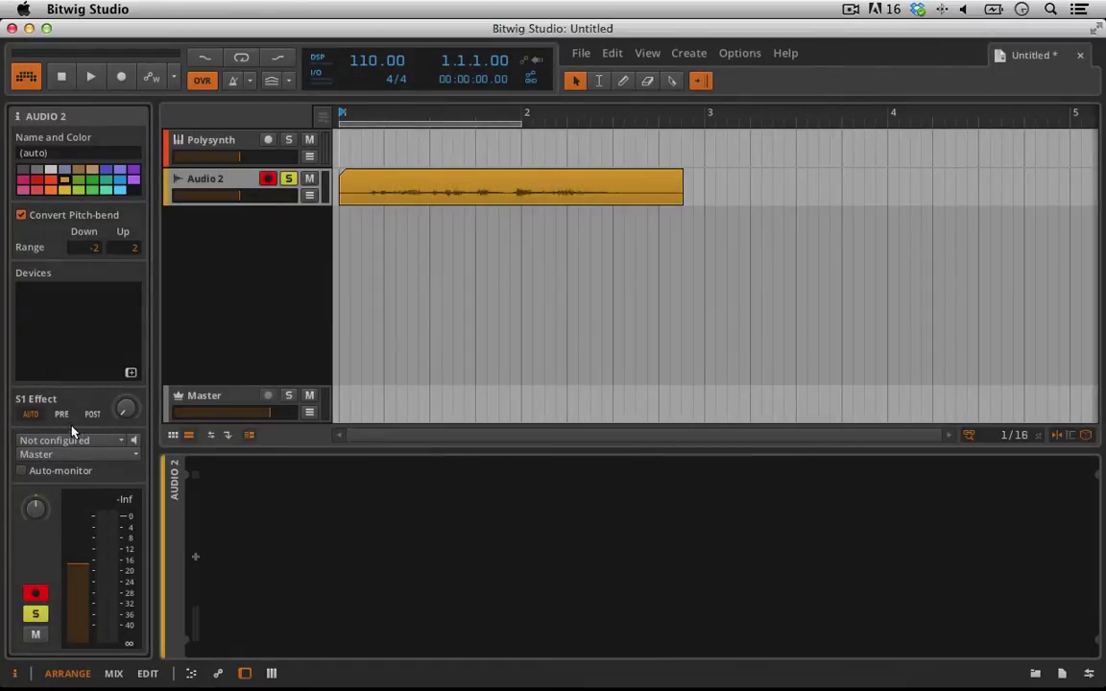
{"action": "right_click", "coordinate": [196, 233]}
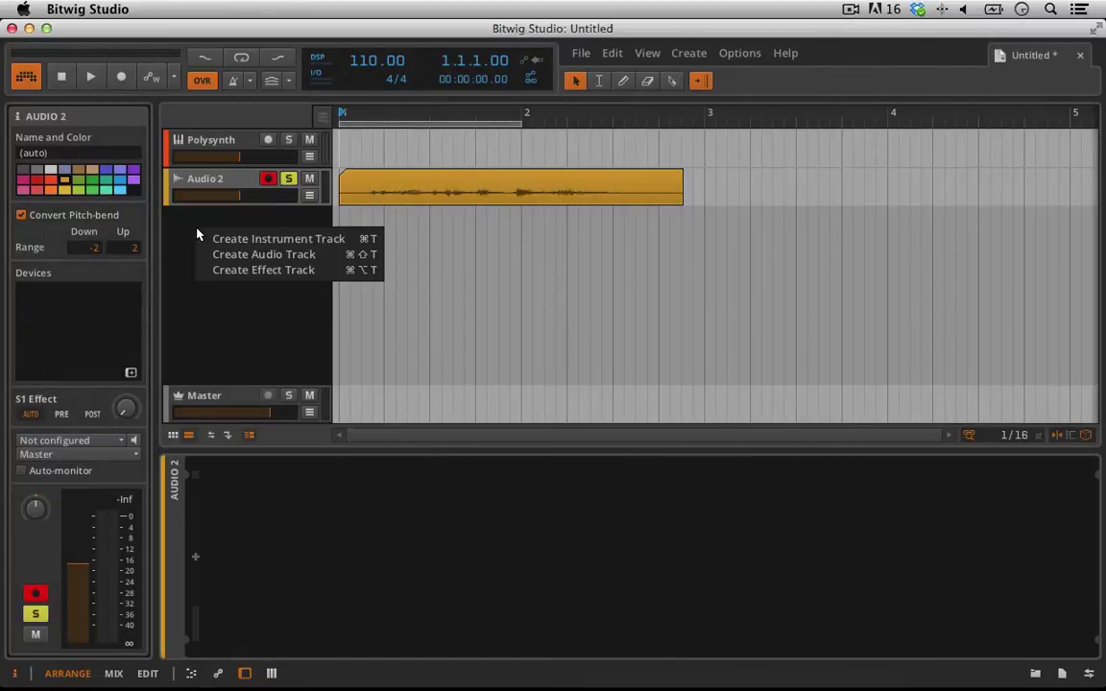
- Create an armed Audio 3 taking MIC ONE with monitoring off, and unsolo Audio 2
{"action": "left_click", "coordinate": [205, 255]}
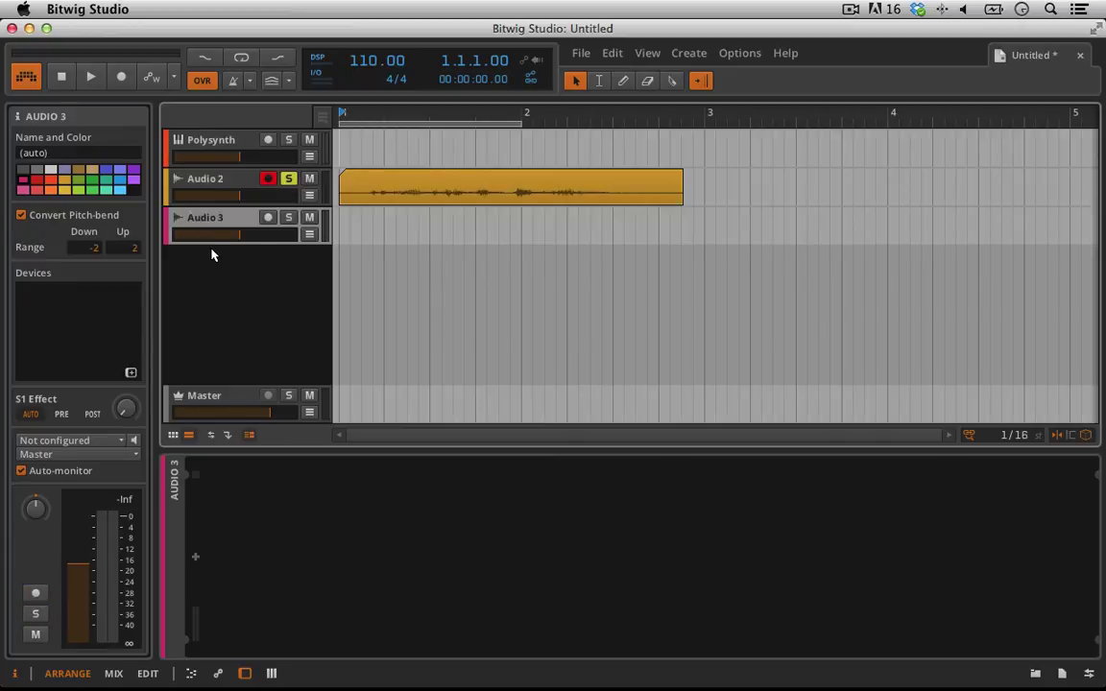
{"action": "left_click", "coordinate": [267, 218]}
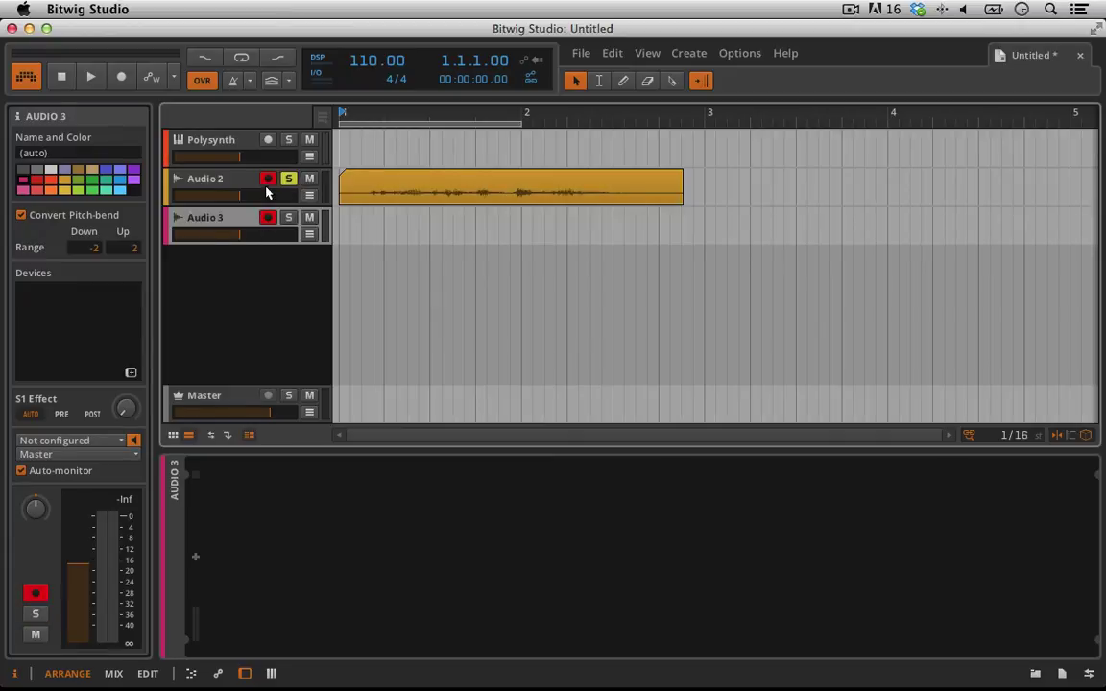
{"action": "left_click", "coordinate": [98, 447]}
{"action": "left_click", "coordinate": [86, 472]}
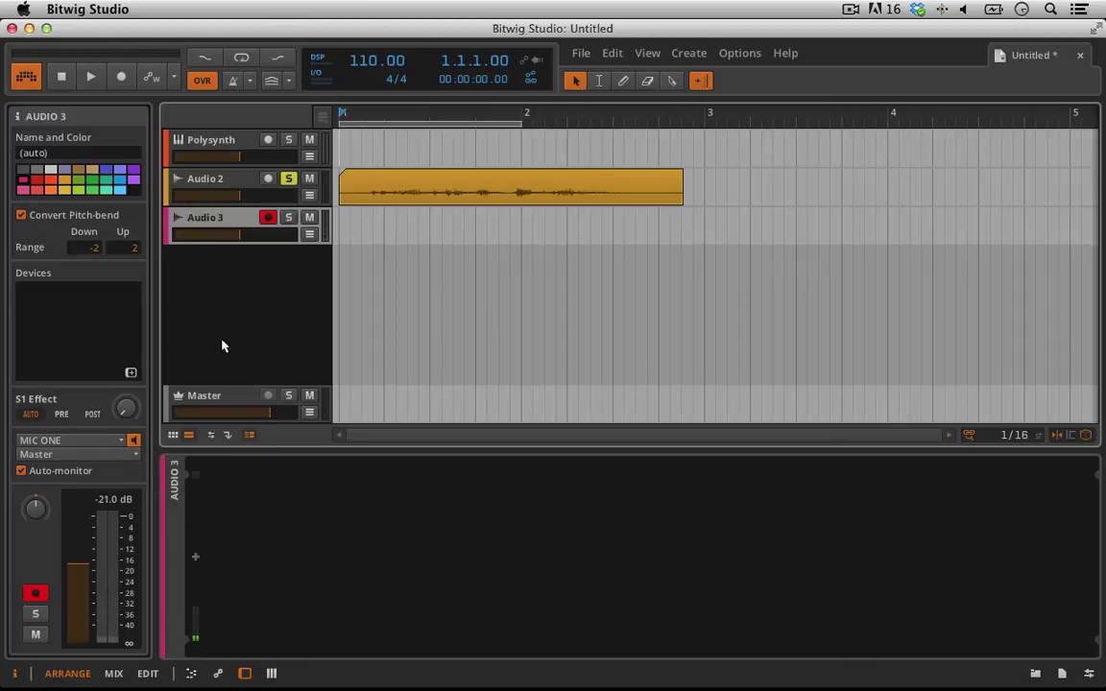
{"action": "left_click", "coordinate": [289, 183]}
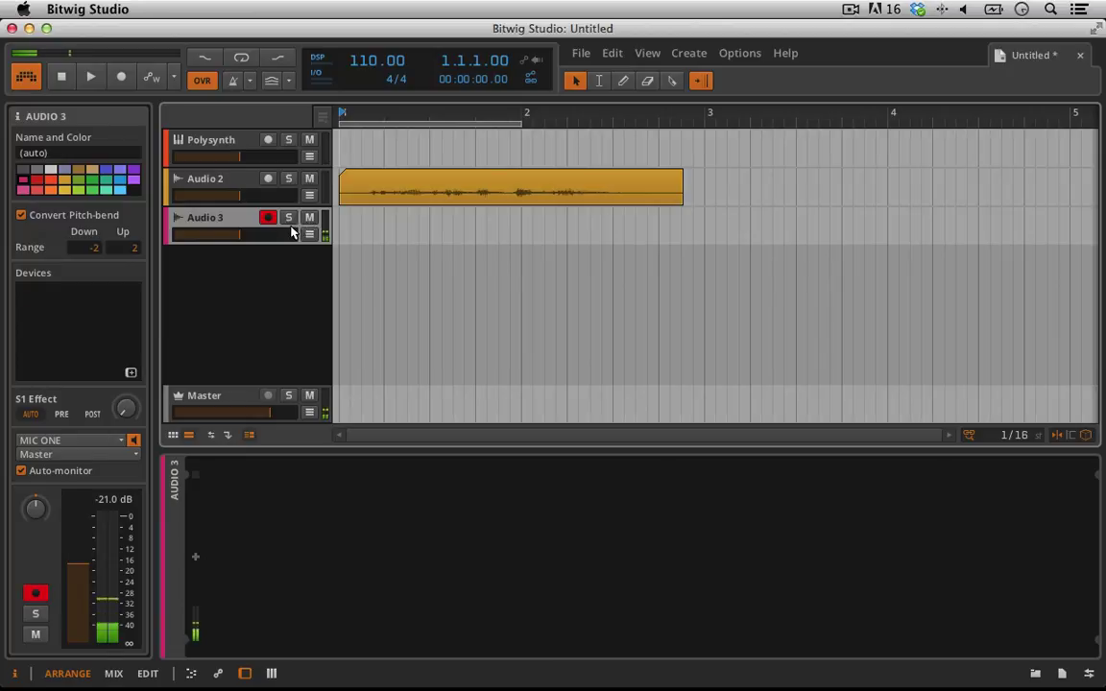
{"action": "left_click", "coordinate": [133, 441]}
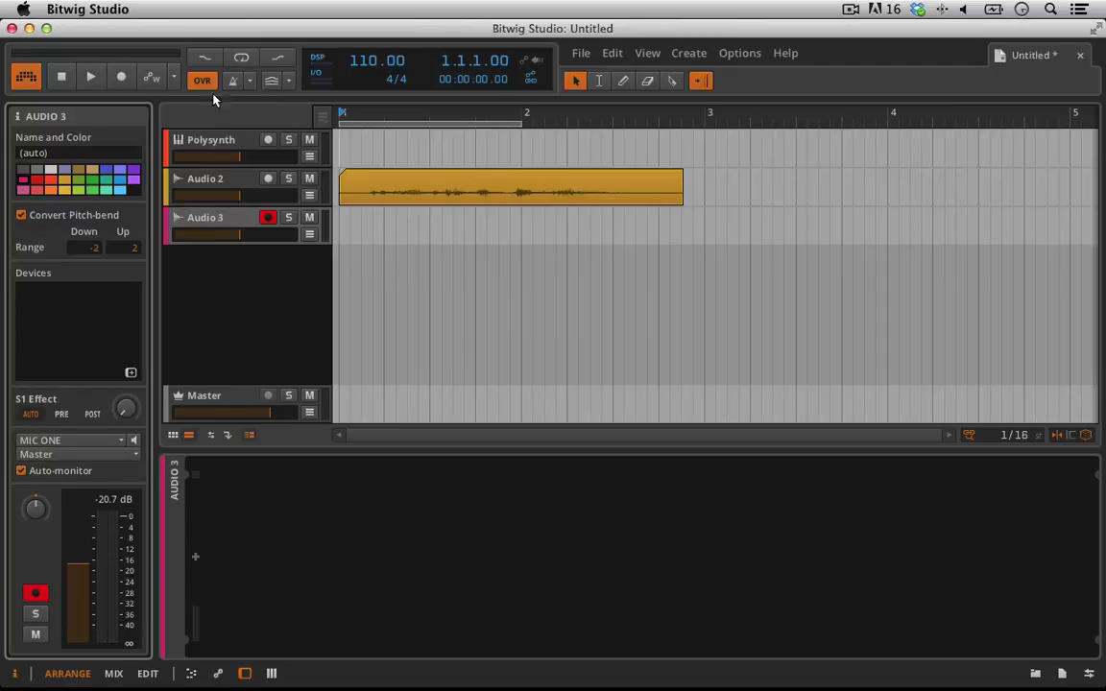
- Record a test take on Audio 3, then select and delete that clip
{"action": "left_click", "coordinate": [120, 77]}
{"action": "left_click", "coordinate": [92, 78]}
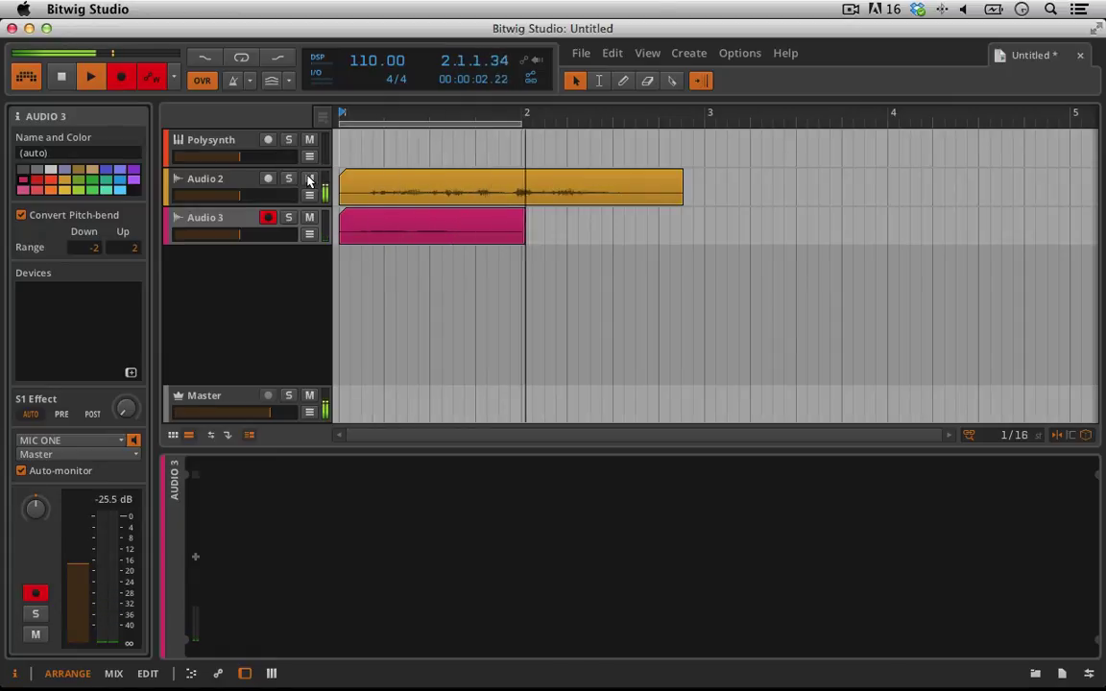
{"action": "left_click", "coordinate": [432, 213]}
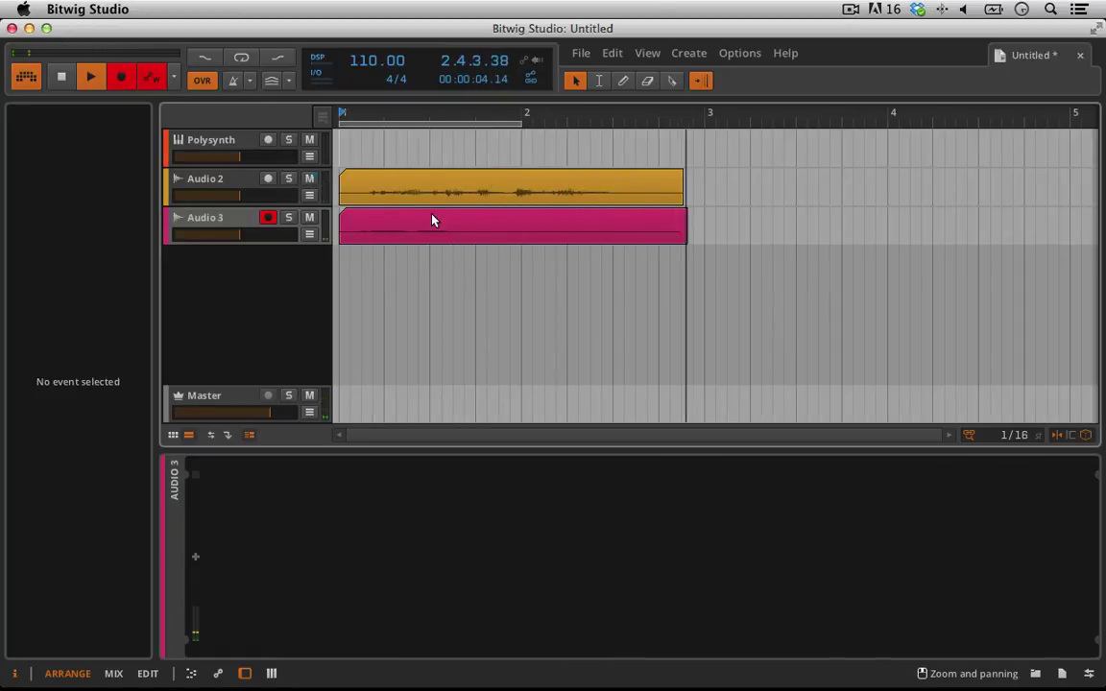
{"action": "left_click", "coordinate": [432, 216]}
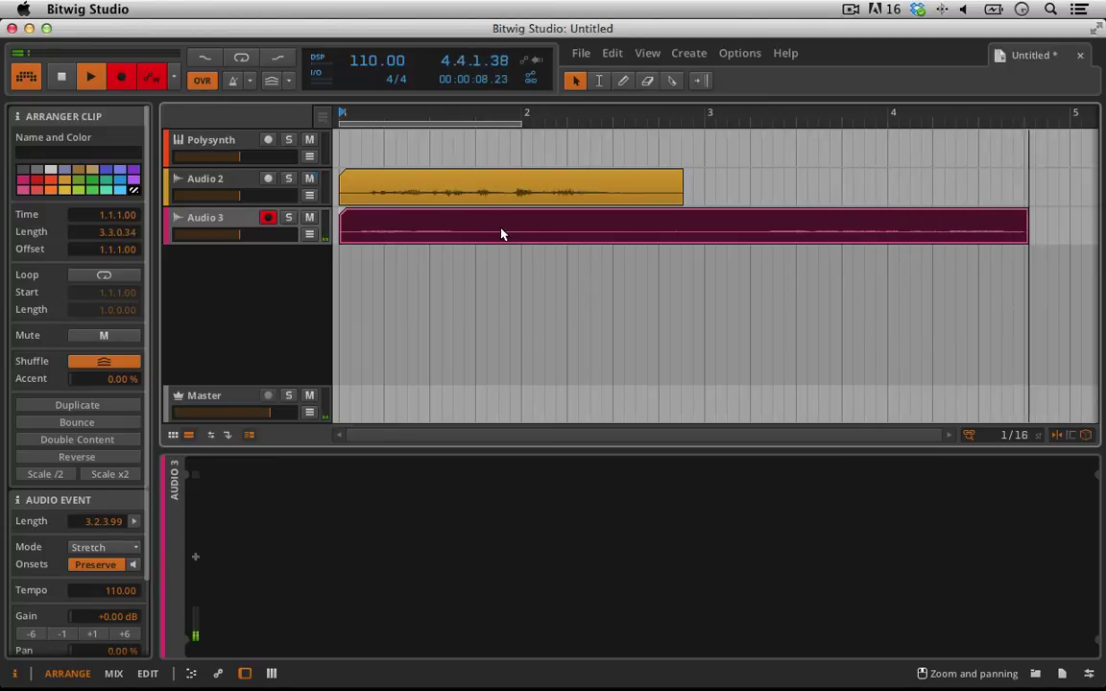
{"action": "left_click", "coordinate": [60, 76]}
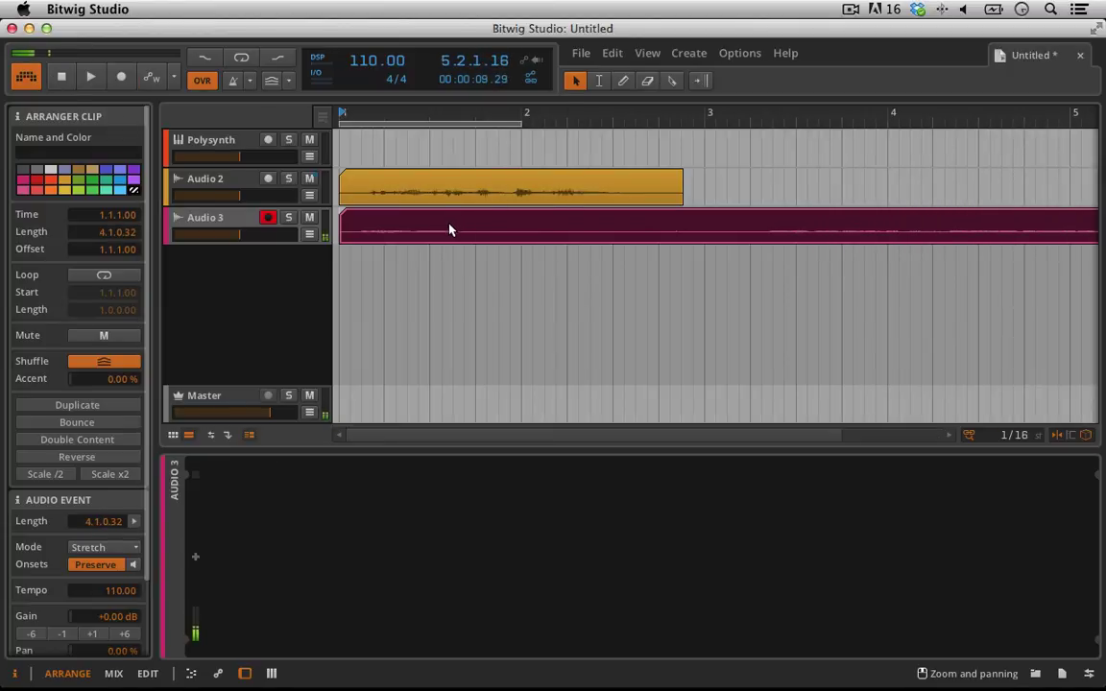
{"action": "key", "text": "Delete"}
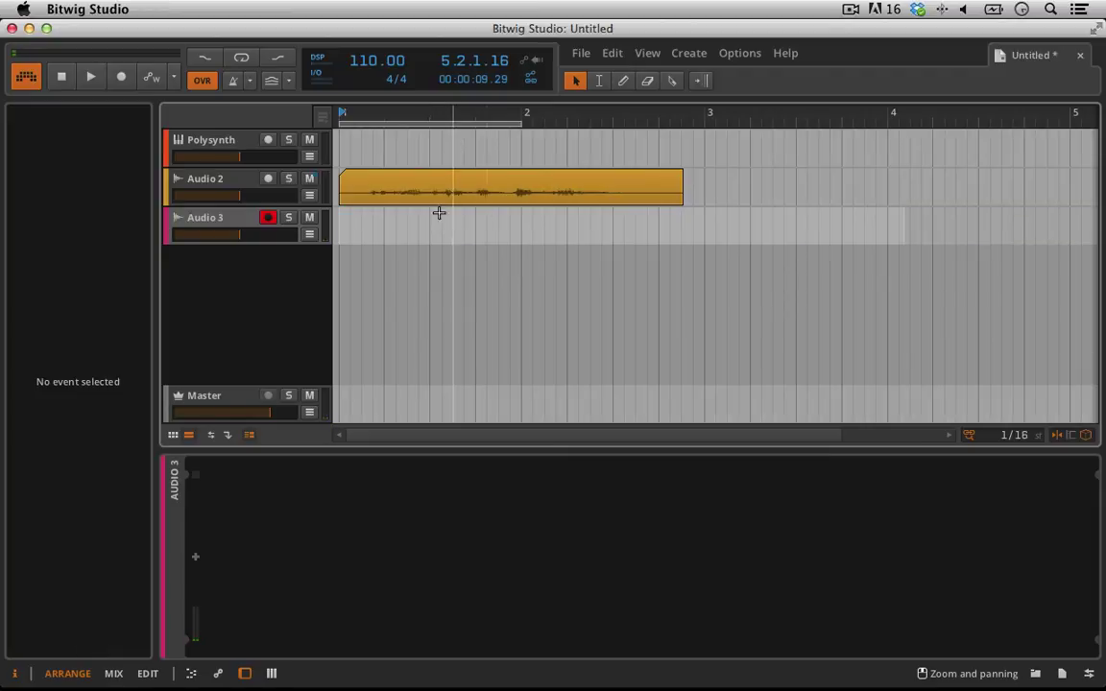
- Record a new MIC ONE take on Audio 3 without Auto-monitor, then raise its volume to -4.78 dB
{"action": "left_click", "coordinate": [310, 178]}
{"action": "left_click", "coordinate": [326, 221]}
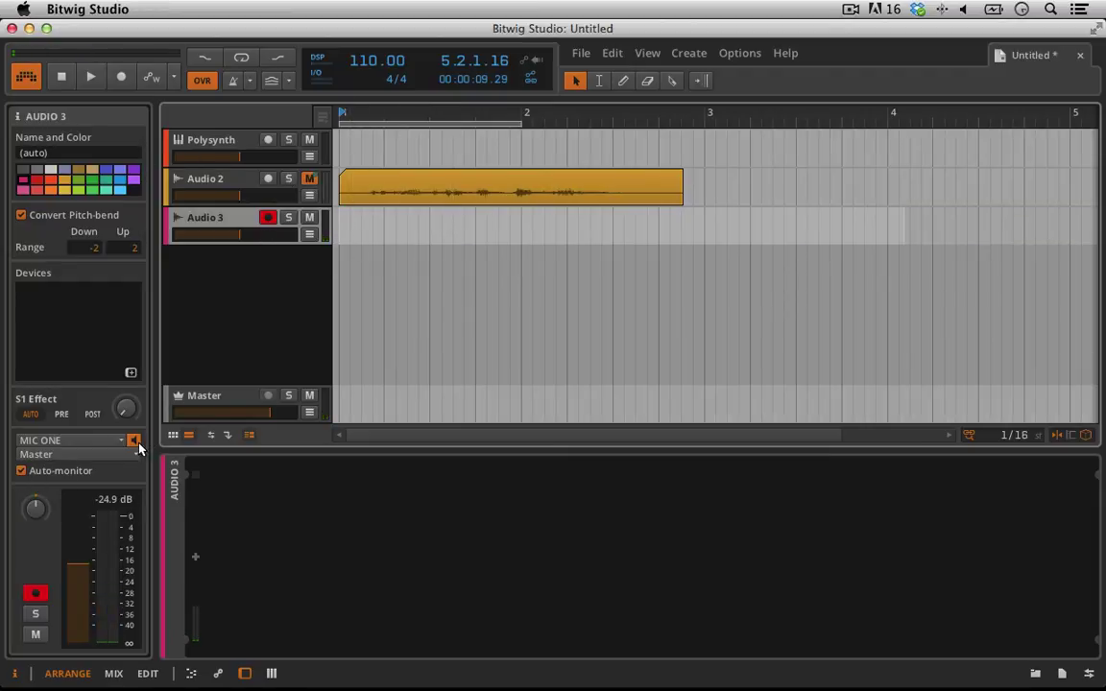
{"action": "left_click", "coordinate": [21, 470]}
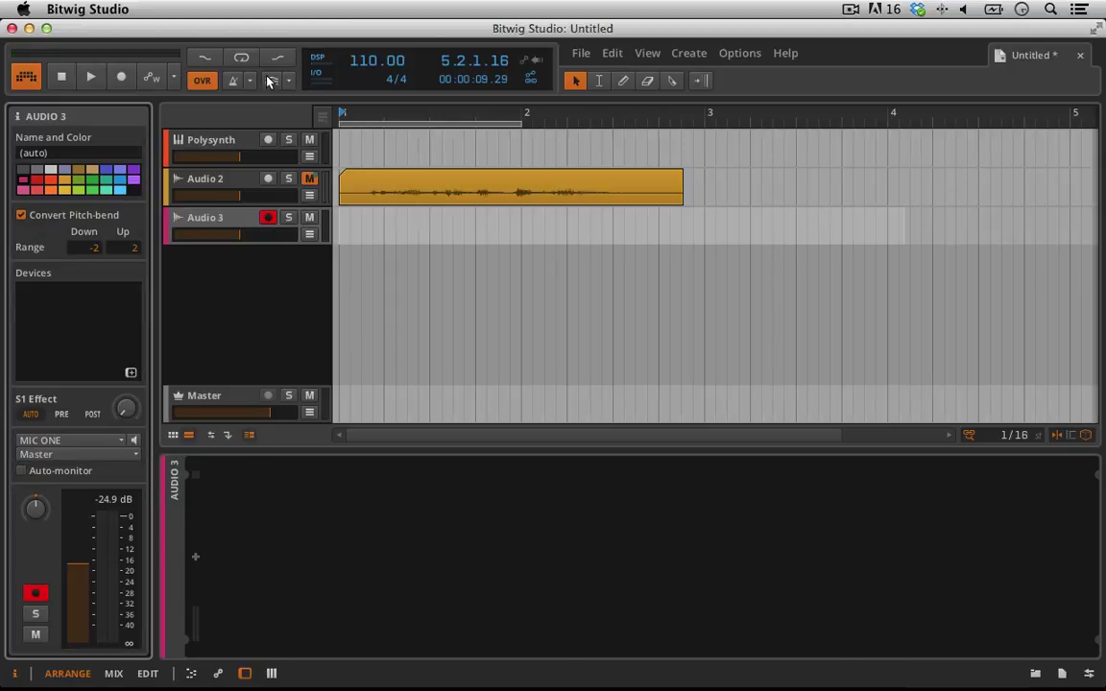
{"action": "left_click", "coordinate": [120, 75]}
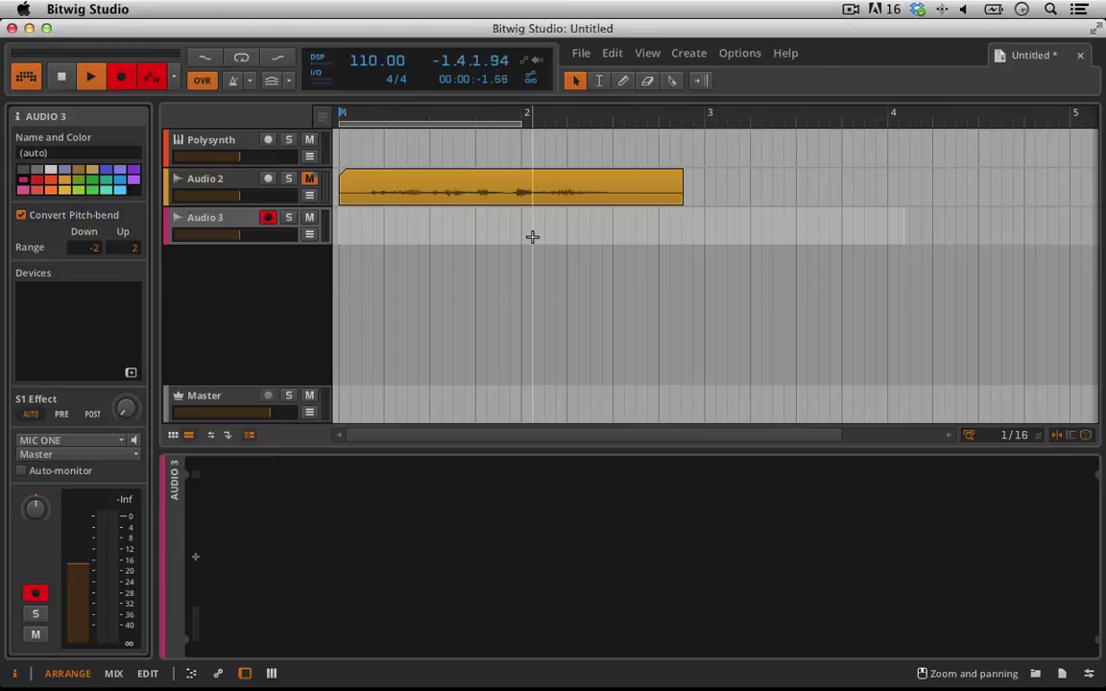
{"action": "left_click", "coordinate": [309, 179]}
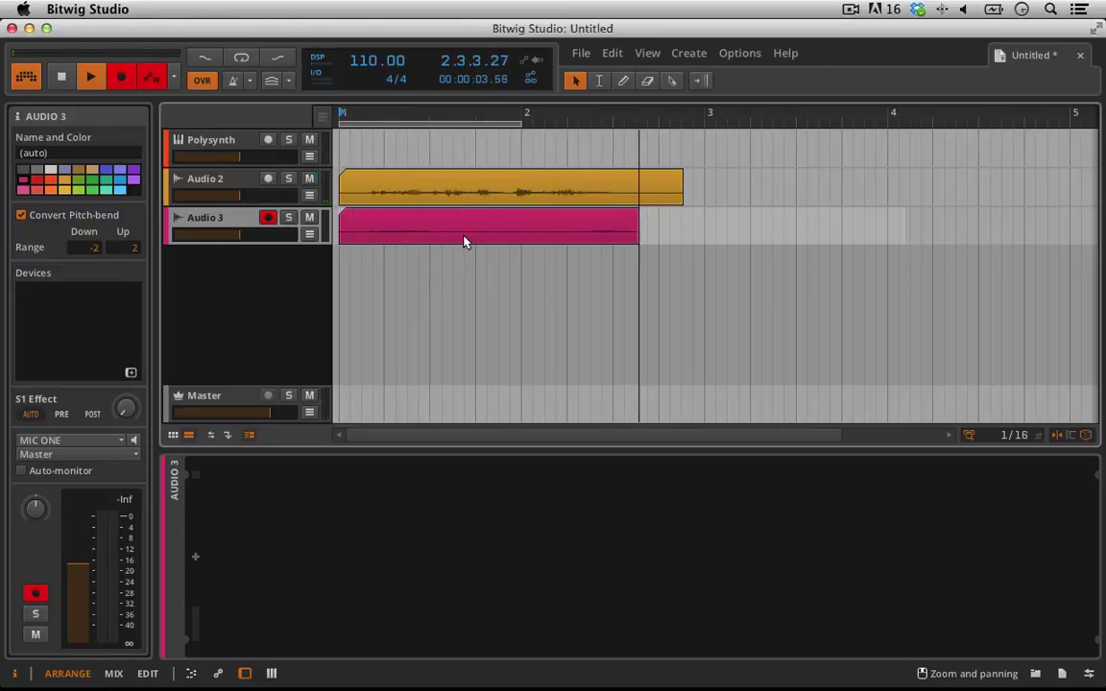
{"action": "left_click", "coordinate": [61, 76]}
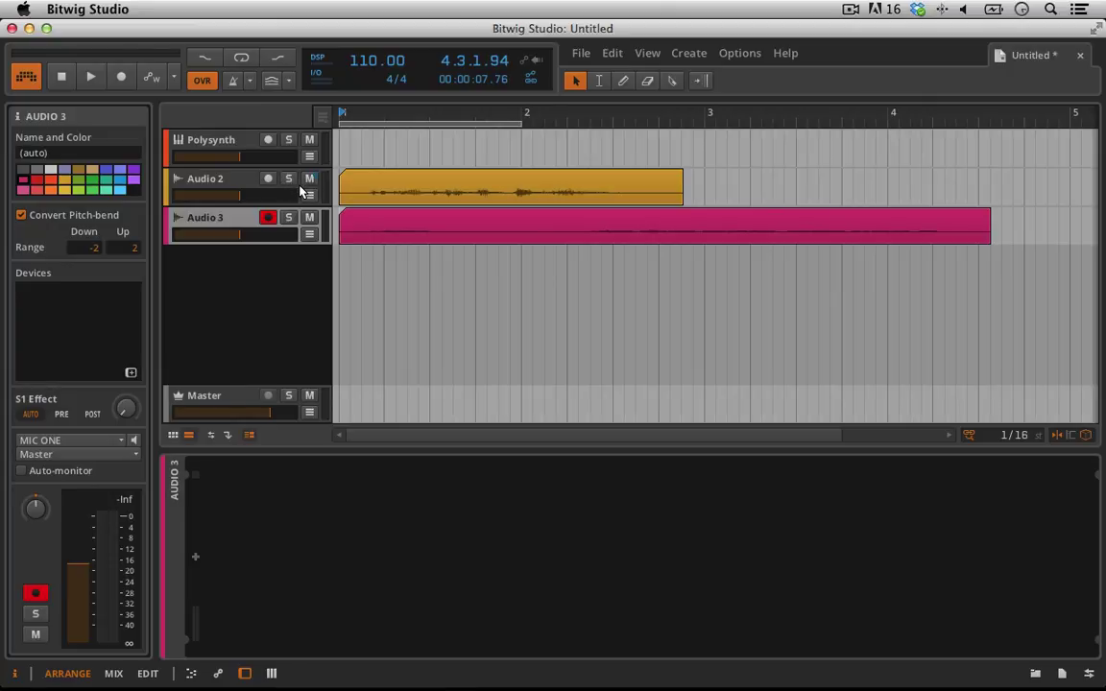
{"action": "left_click_drag", "start_coordinate": [230, 233], "coordinate": [255, 234]}
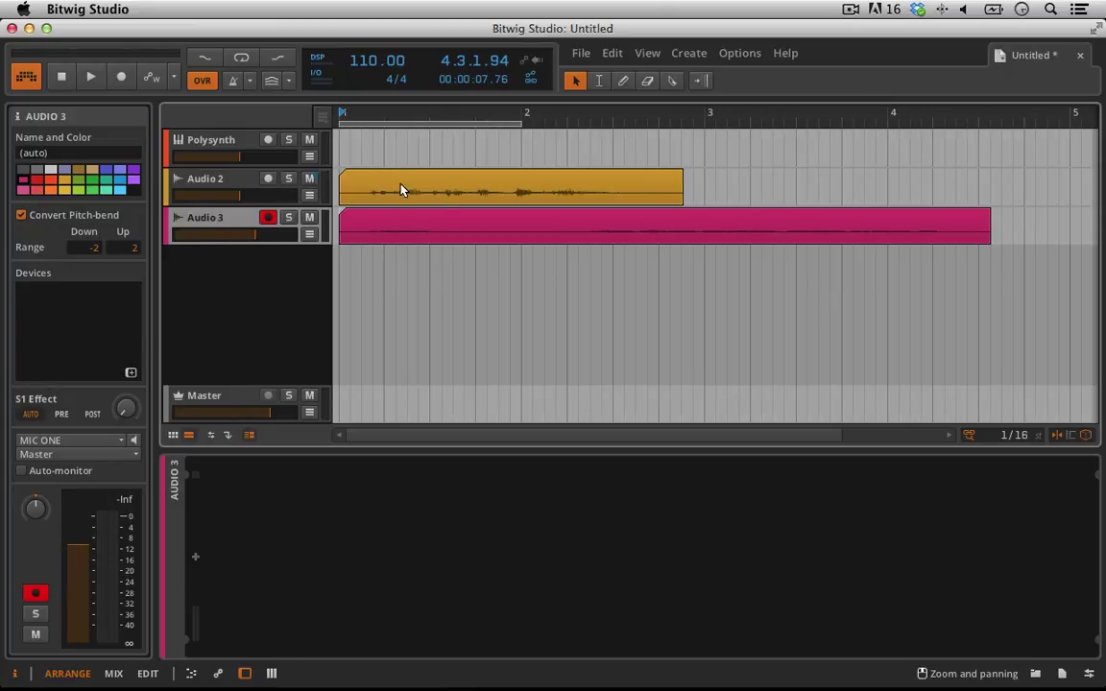
- Play the Audio 2 recording on its own with Audio 2 soloed
{"action": "left_click", "coordinate": [287, 179]}
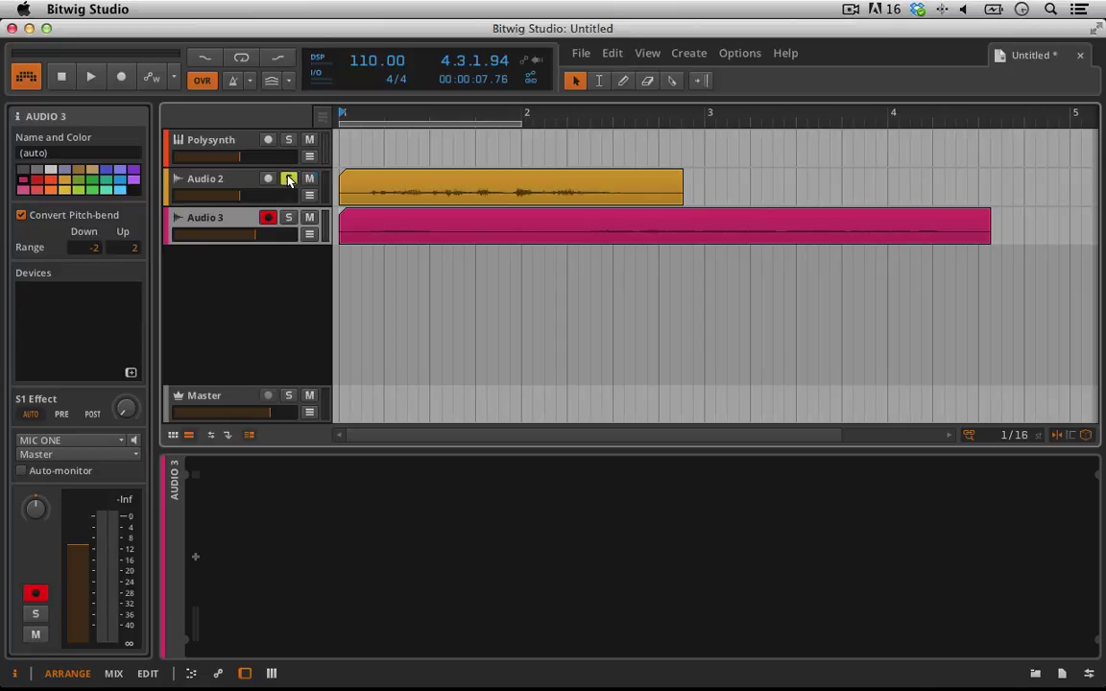
{"action": "left_click", "coordinate": [92, 81]}
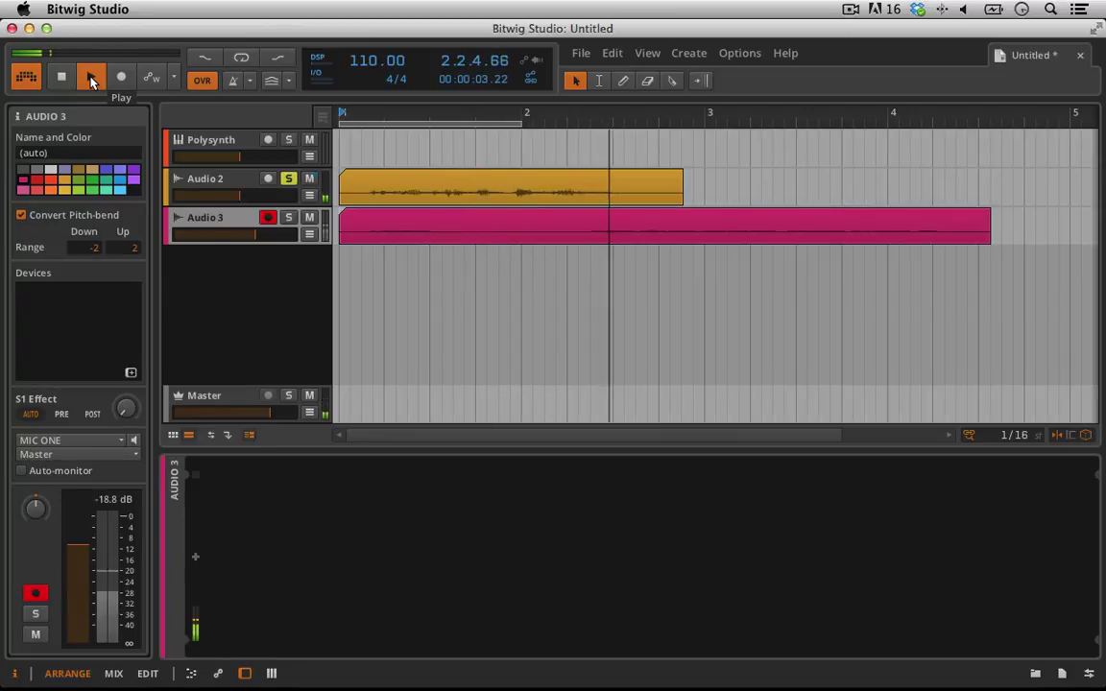
{"action": "left_click", "coordinate": [68, 78]}
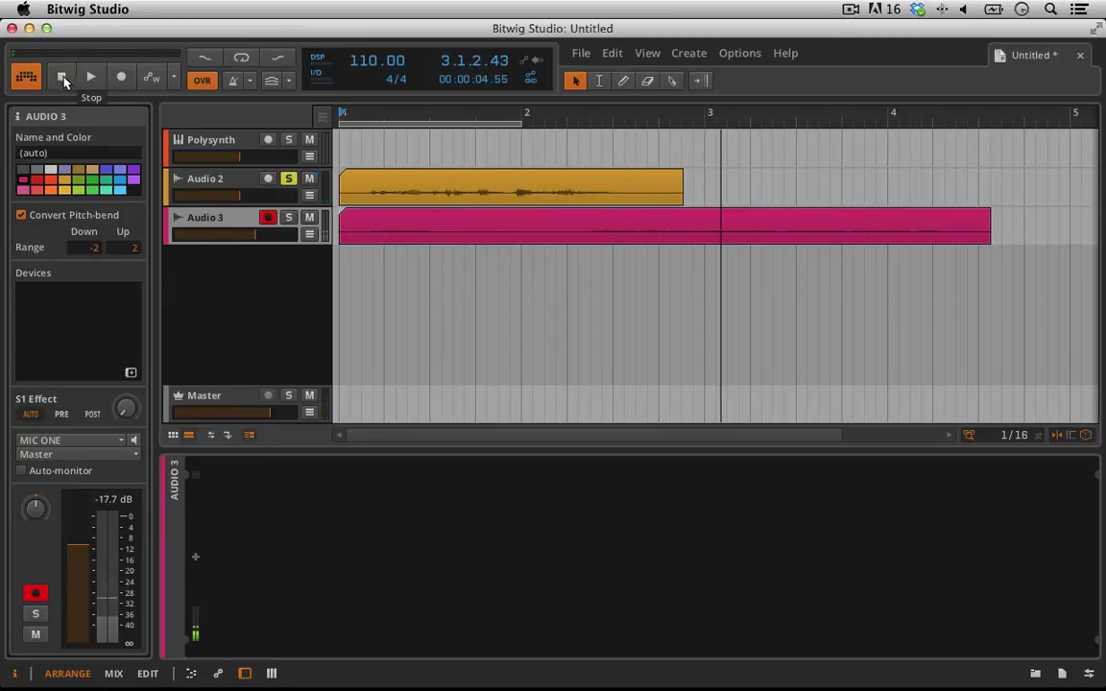
- Play Audio 3's take soloed, adjusting its volume fader while it plays
{"action": "left_click", "coordinate": [288, 216]}
{"action": "left_click", "coordinate": [290, 179]}
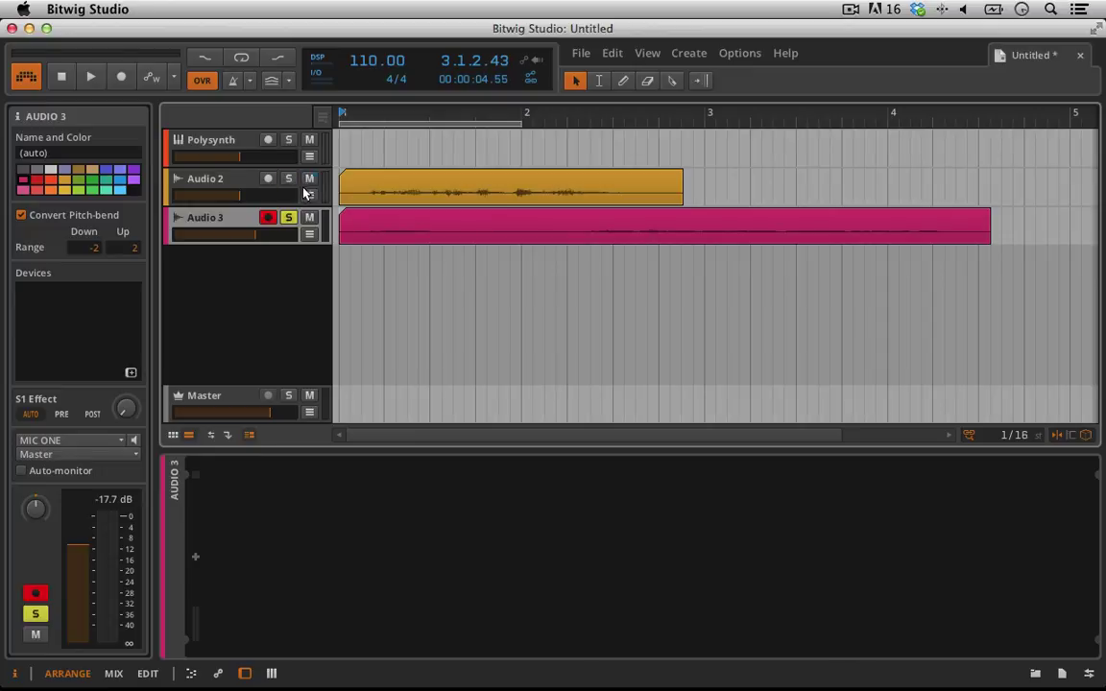
{"action": "left_click", "coordinate": [87, 74]}
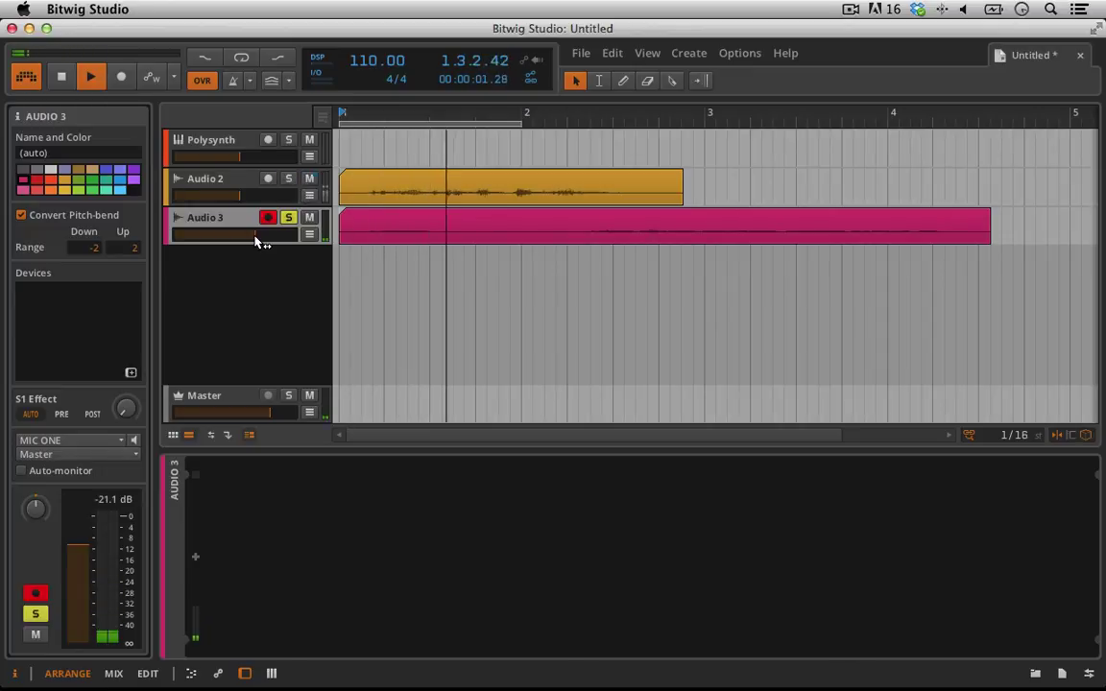
{"action": "left_click_drag", "start_coordinate": [258, 241], "coordinate": [291, 240]}
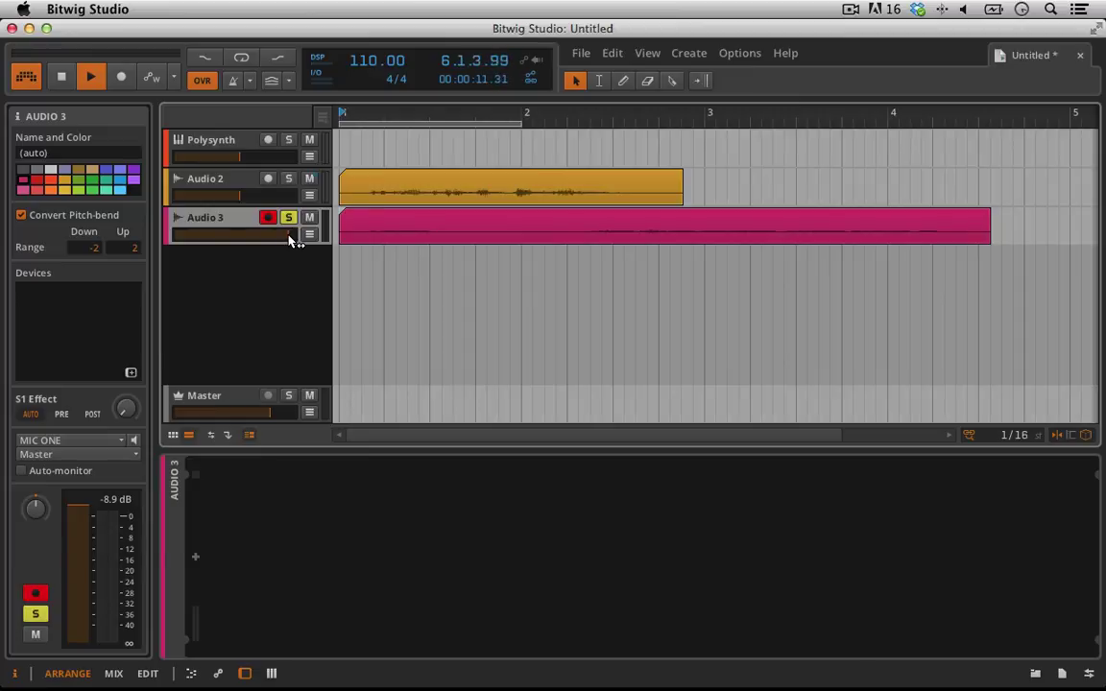
{"action": "left_click_drag", "start_coordinate": [293, 240], "coordinate": [264, 239]}
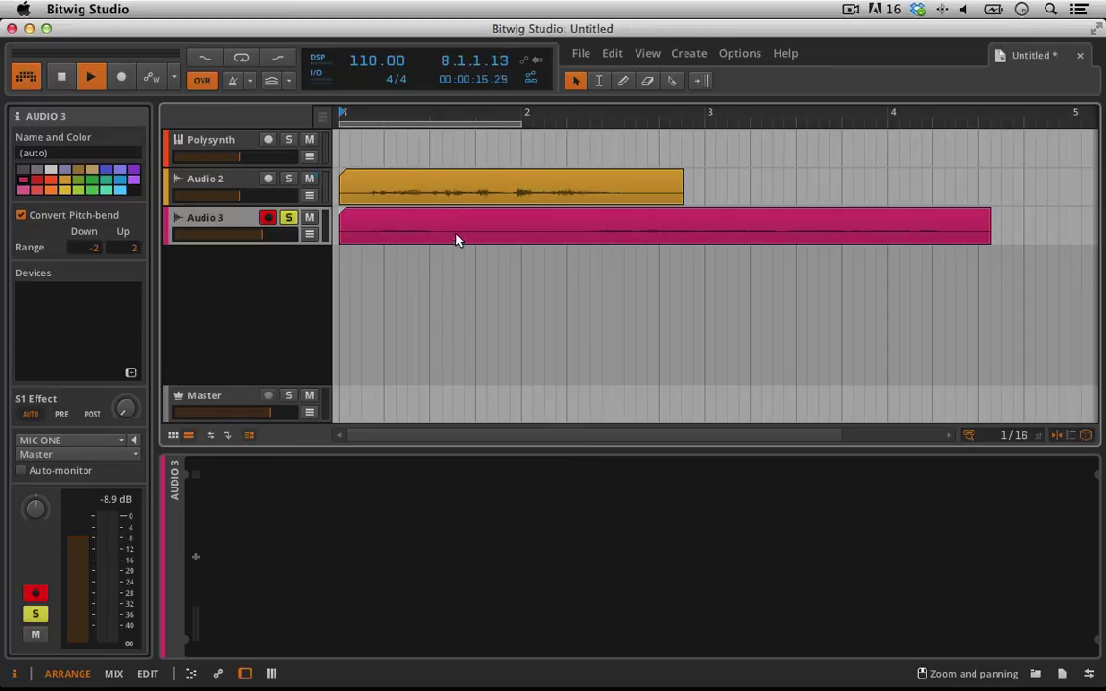
{"action": "key", "text": "space"}
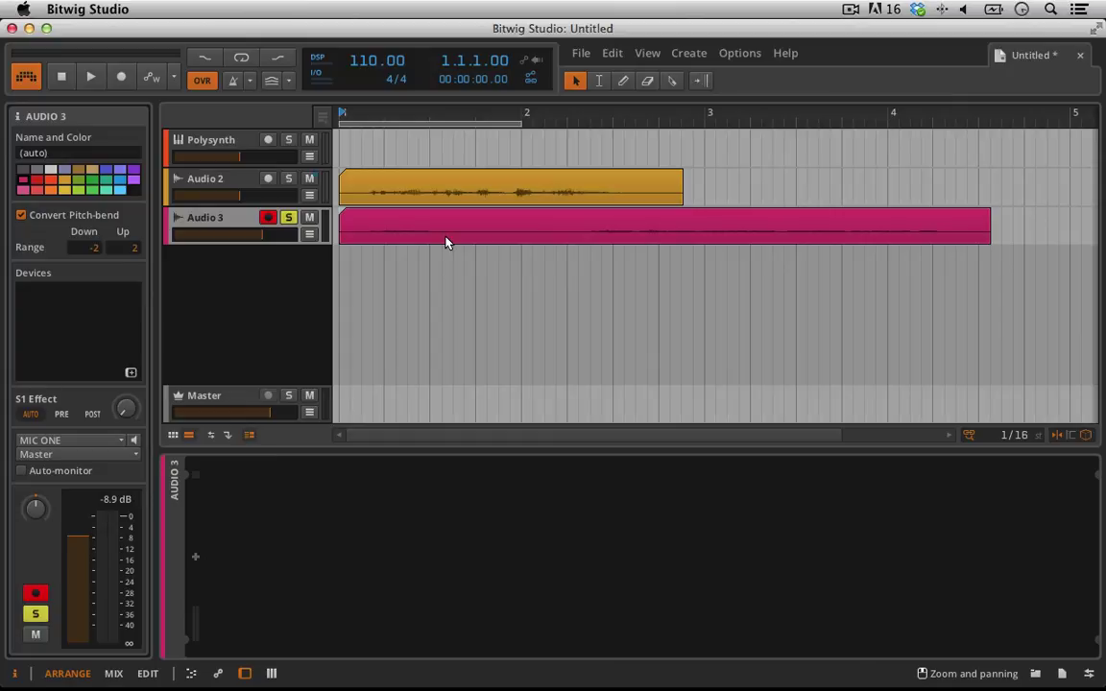
- Review the audio preferences and close them unchanged
{"action": "left_click", "coordinate": [720, 55]}
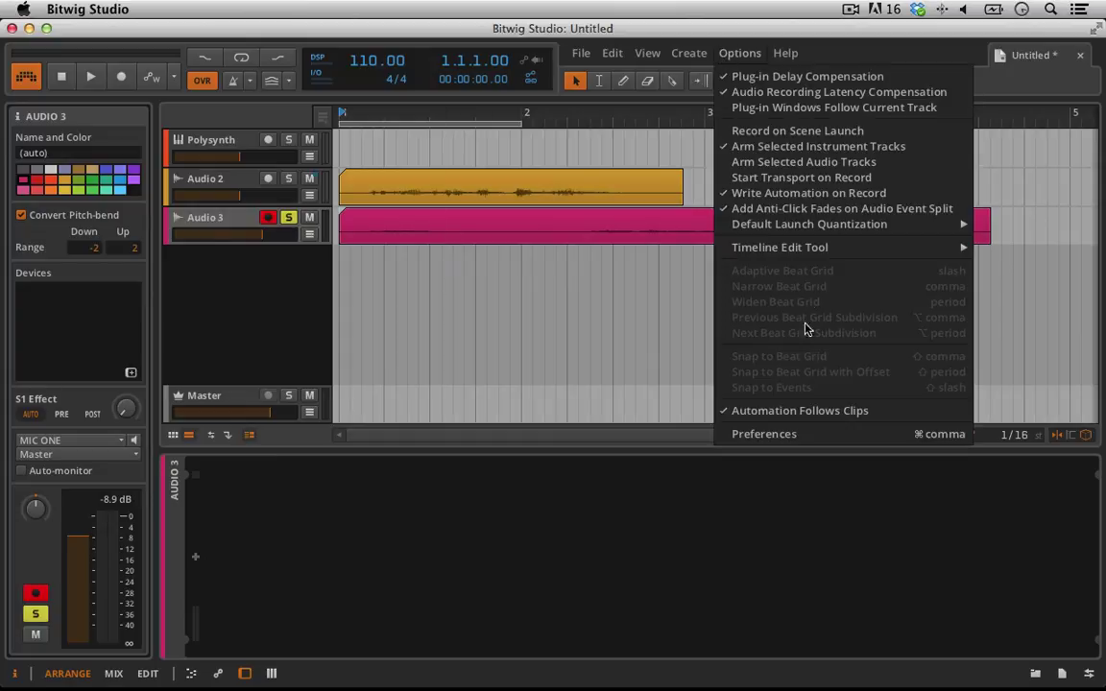
{"action": "left_click", "coordinate": [811, 434]}
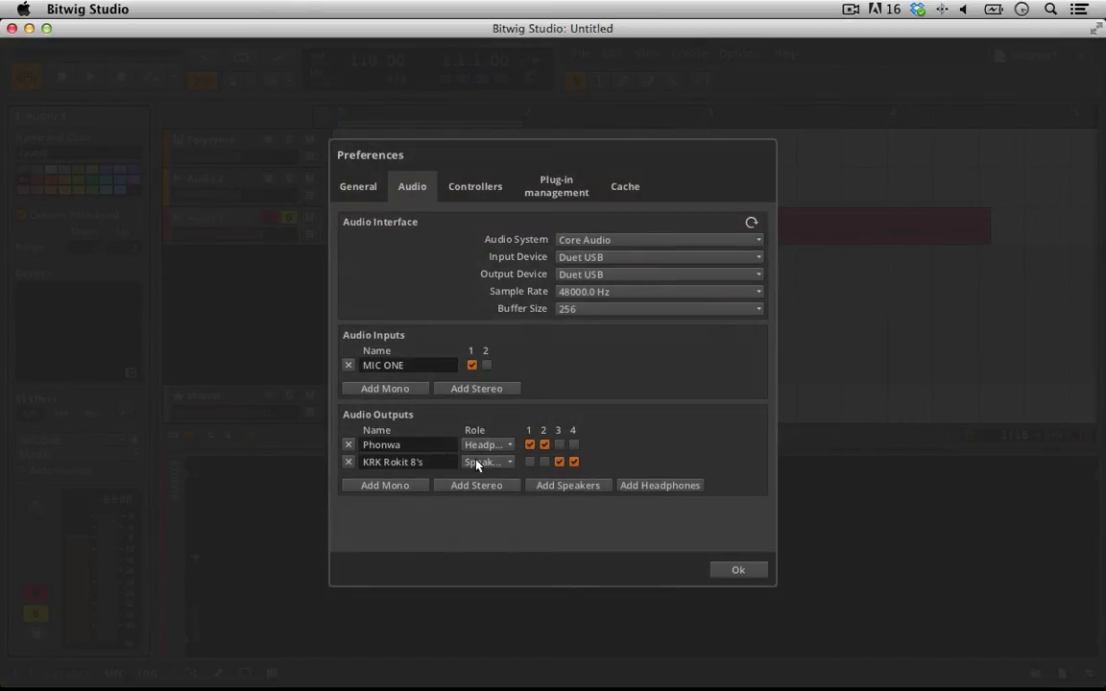
{"action": "left_click", "coordinate": [737, 571]}
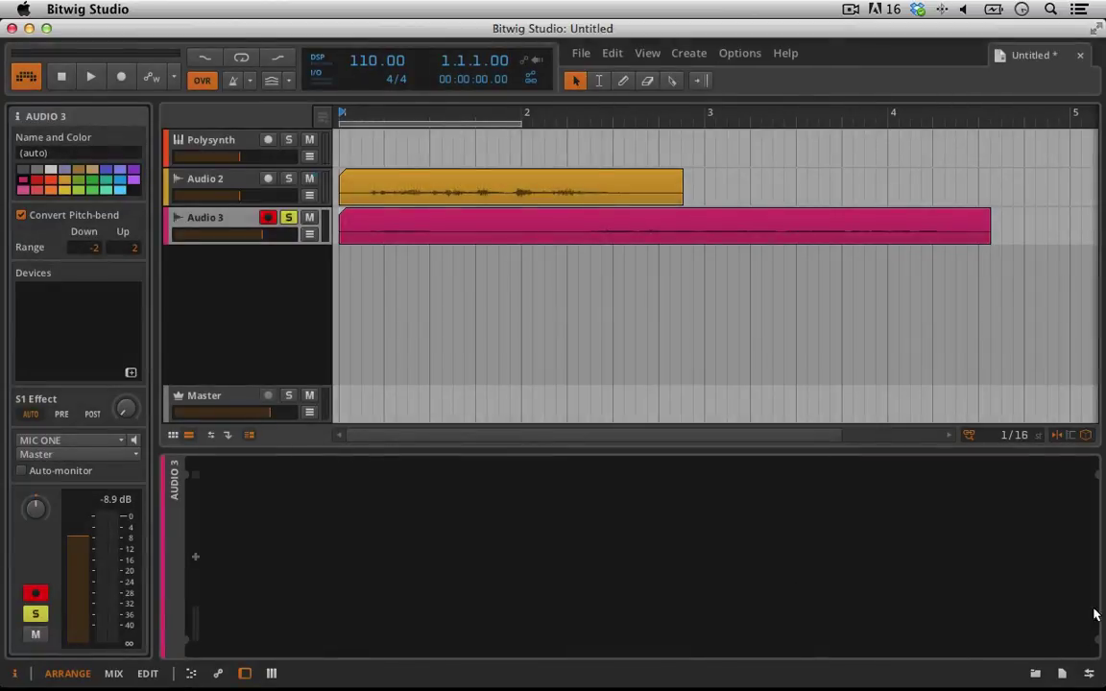
- Show the Studio I/O outputs and make the Phonwa headphones the active monitor instead of the KRK Rokit 8's
{"action": "left_click", "coordinate": [1089, 675]}
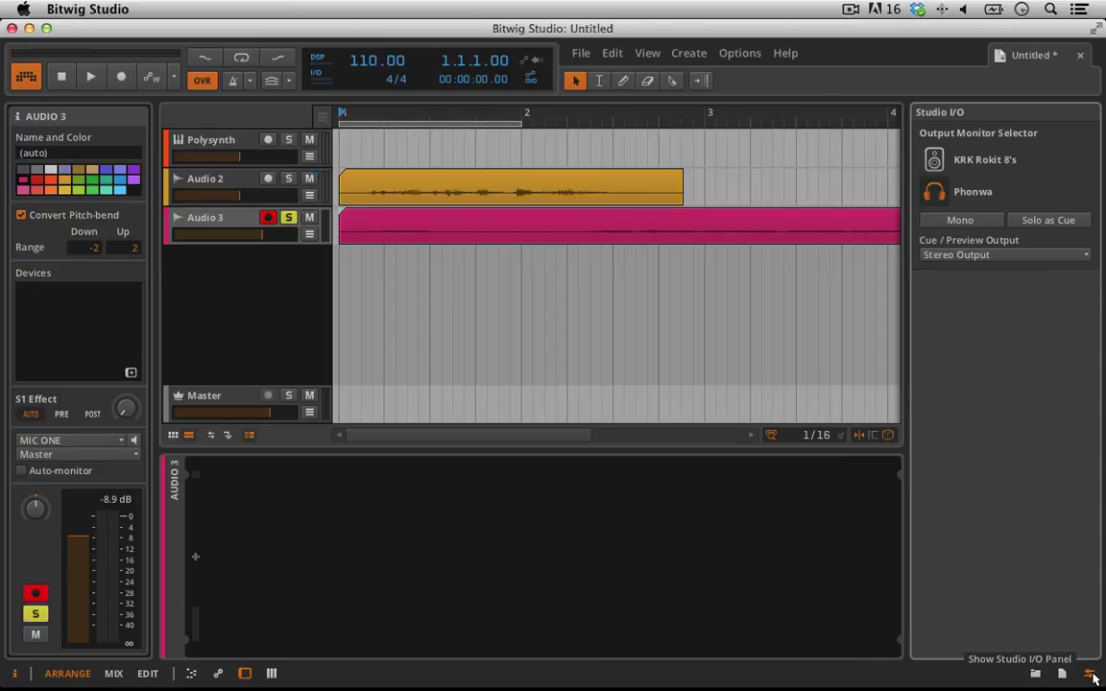
{"action": "left_click", "coordinate": [1090, 676]}
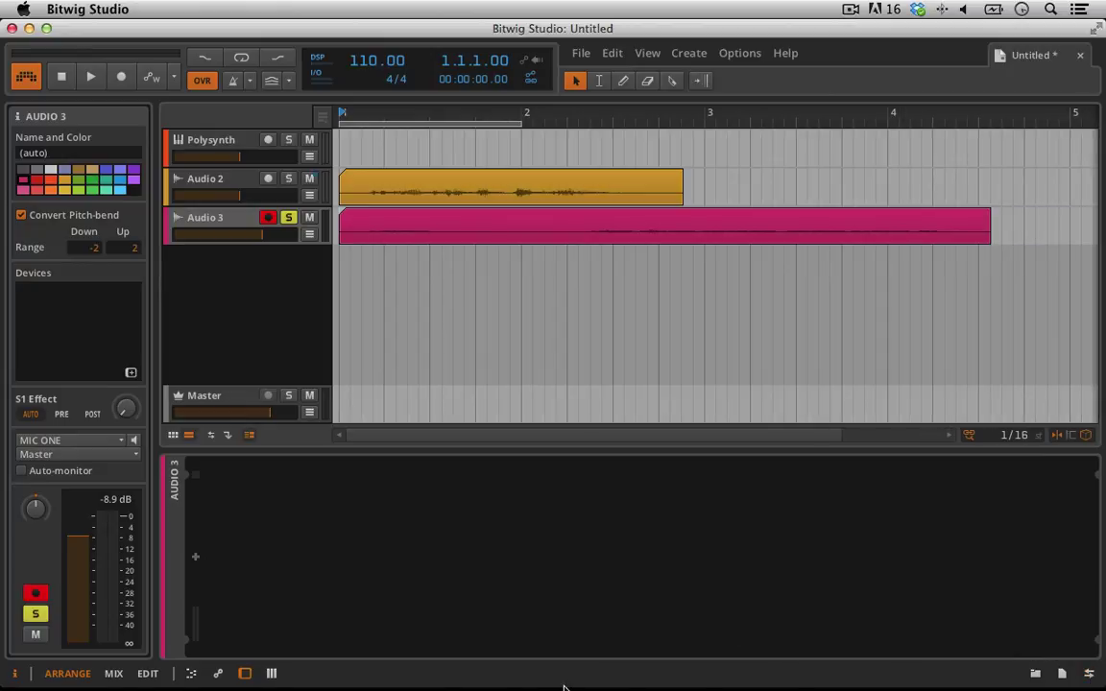
{"action": "left_click", "coordinate": [1090, 676]}
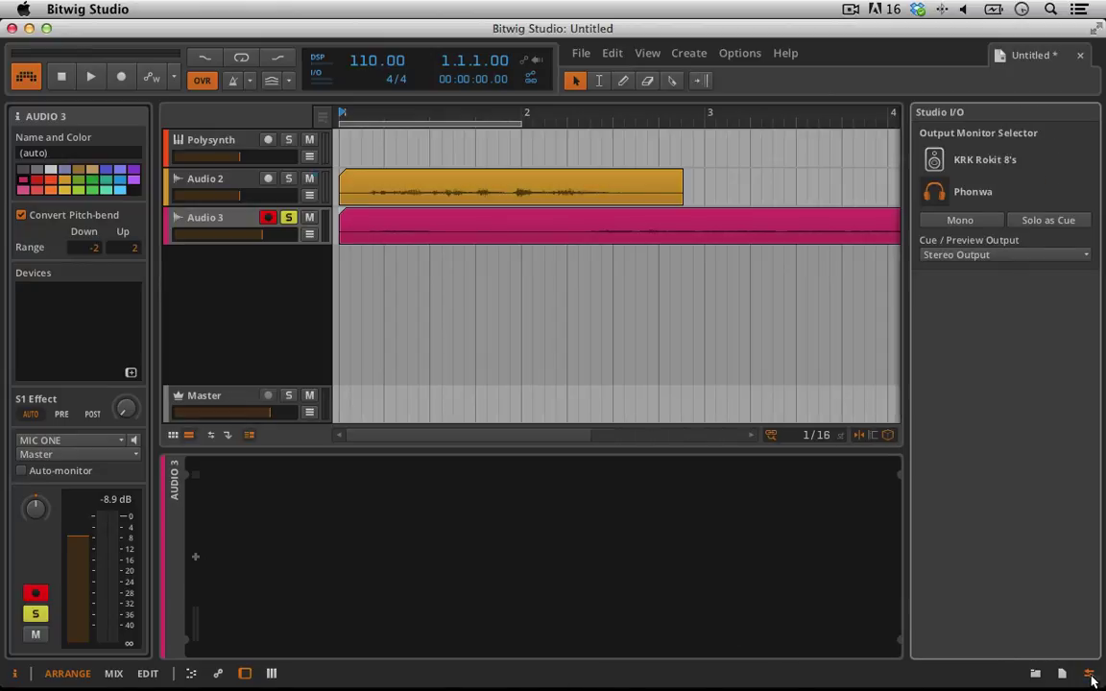
{"action": "left_click", "coordinate": [934, 193]}
{"action": "left_click", "coordinate": [939, 163]}
{"action": "left_click", "coordinate": [940, 170]}
{"action": "left_click", "coordinate": [943, 189]}
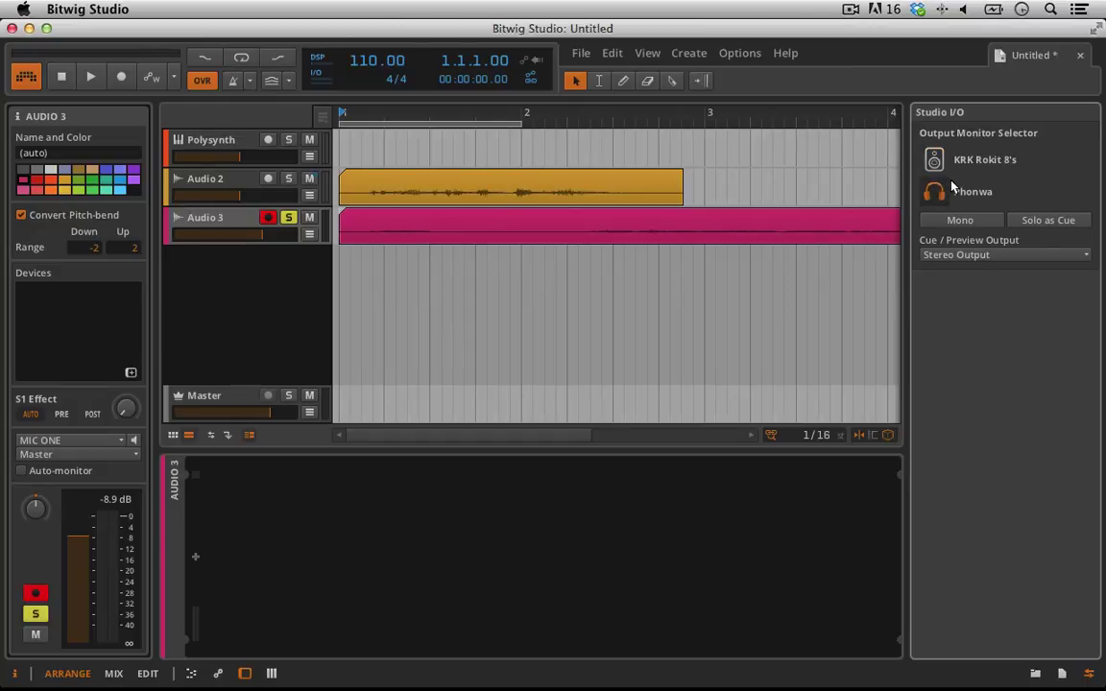